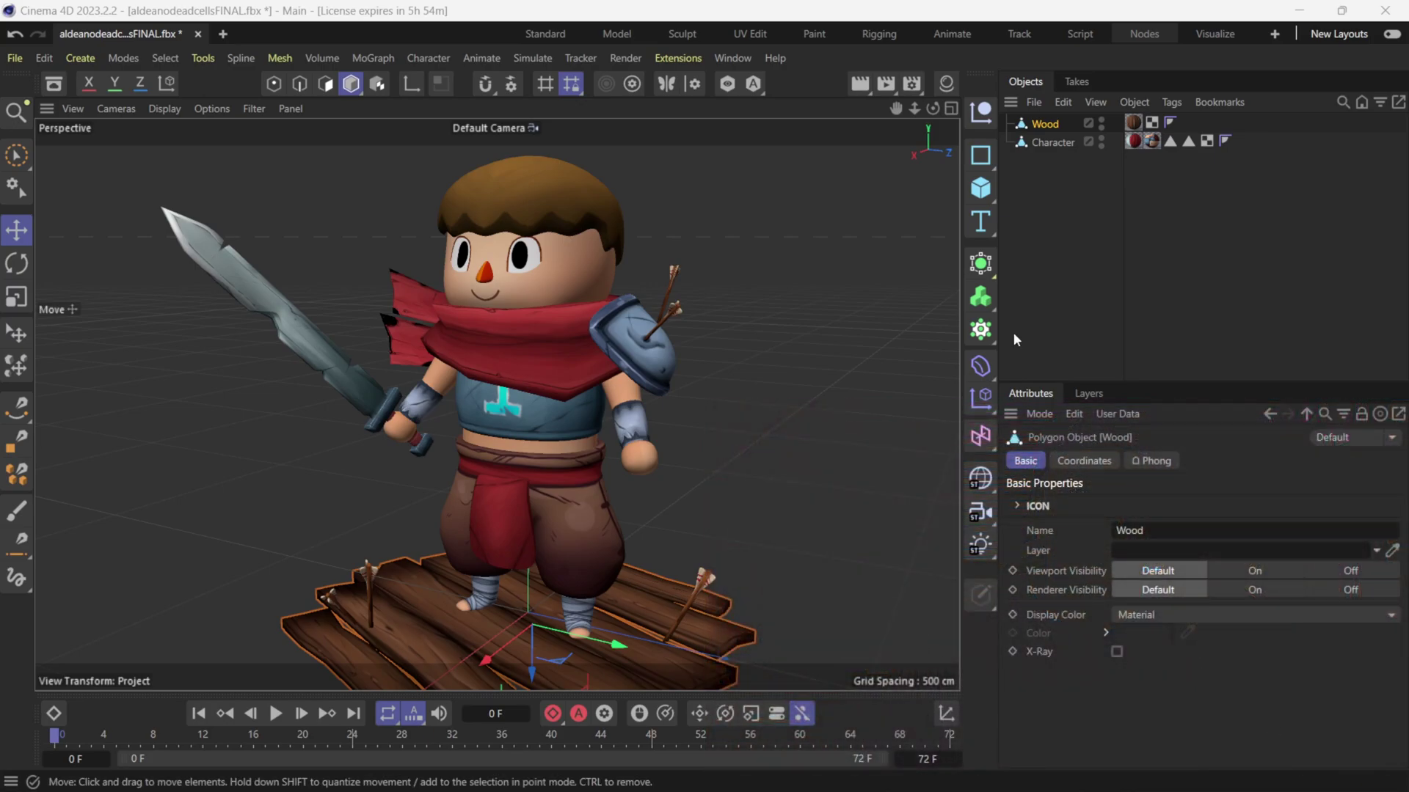
Move Wood below Character in the object hierarchy and select Character.
{"action": "left_click_drag", "start_coordinate": [1043, 124], "coordinate": [1046, 163]}
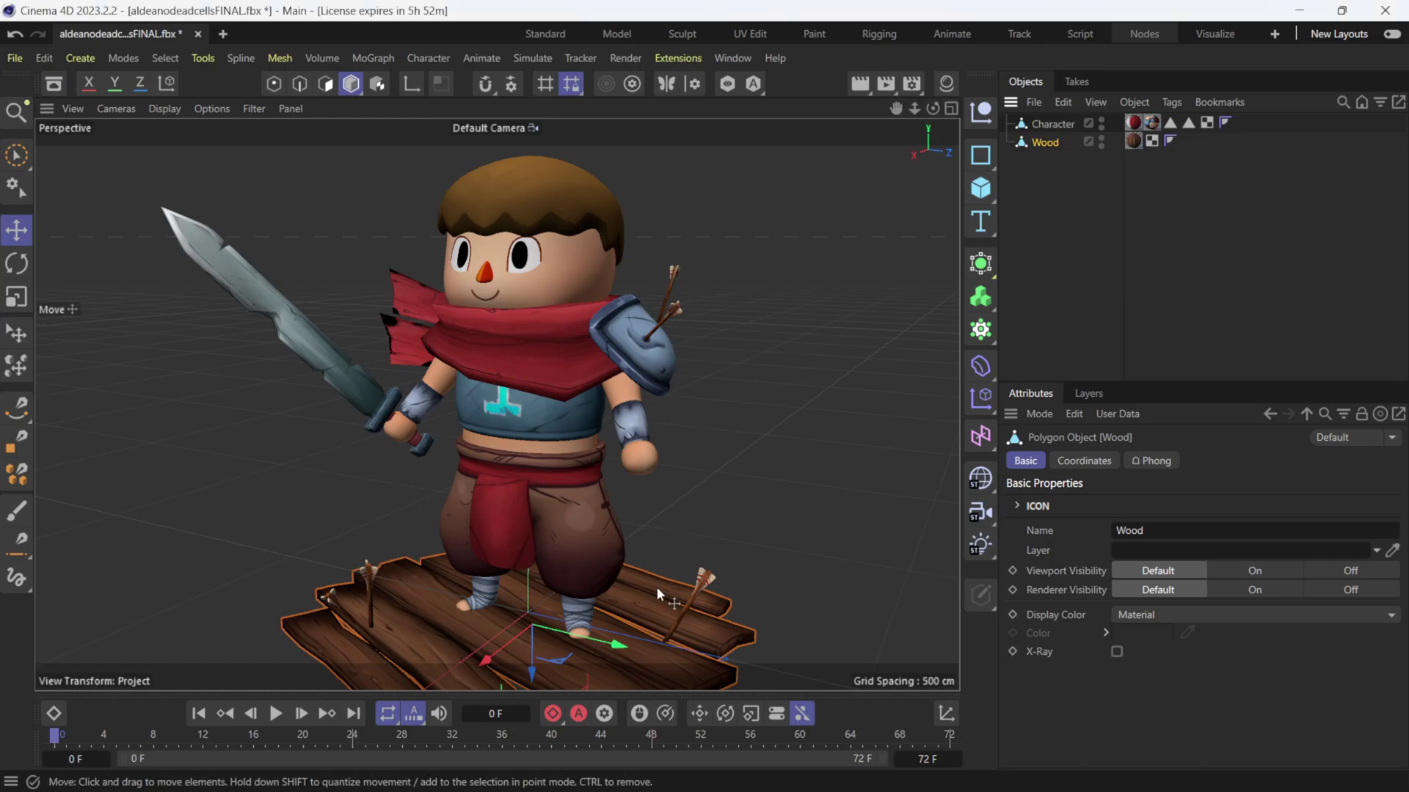
{"action": "left_click_drag", "start_coordinate": [653, 583], "coordinate": [611, 517], "text": "alt"}
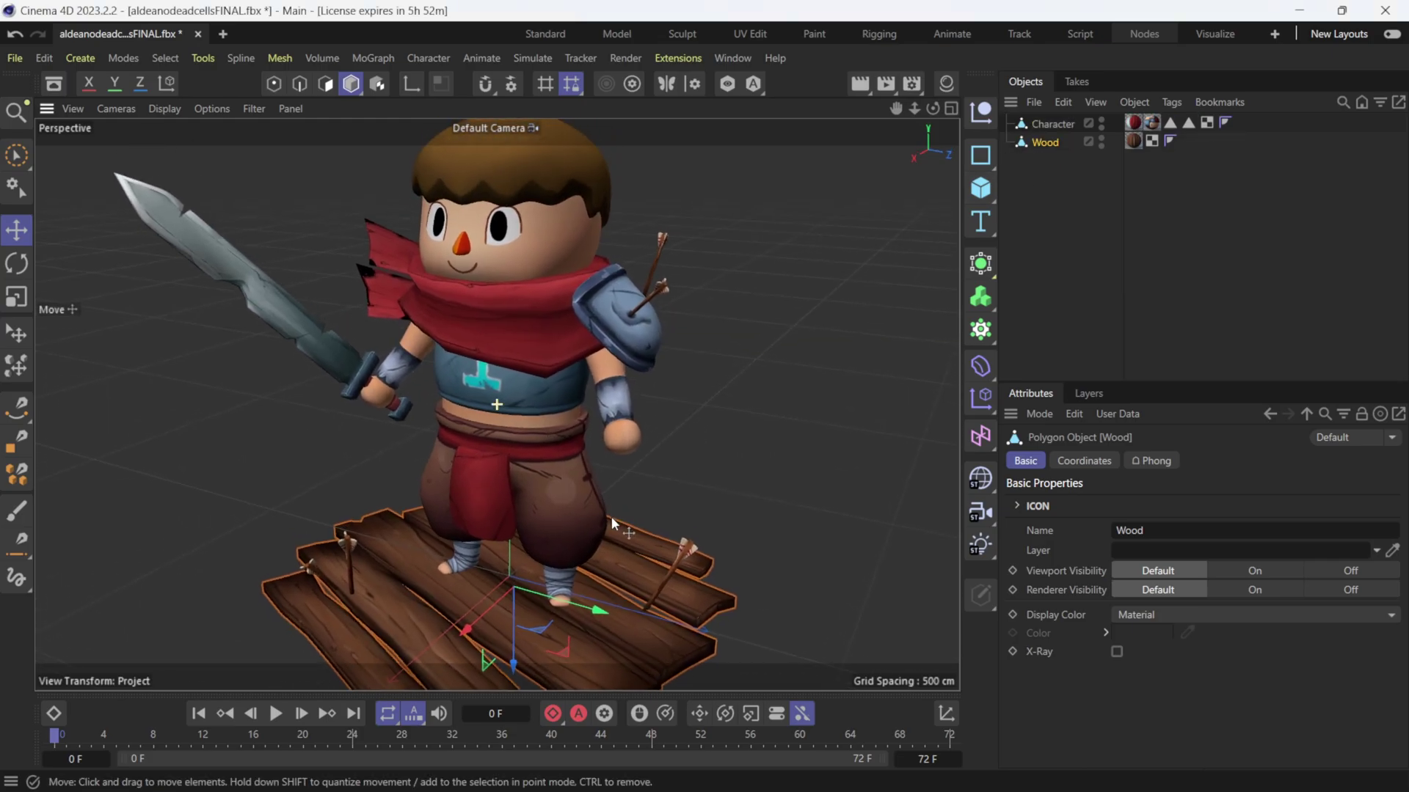
{"action": "left_click", "coordinate": [607, 514]}
Merge Character and Wood into a single Character object with Connect Objects + Delete.
{"action": "left_click", "coordinate": [1046, 141], "text": "shift"}
{"action": "right_click", "coordinate": [1048, 142]}
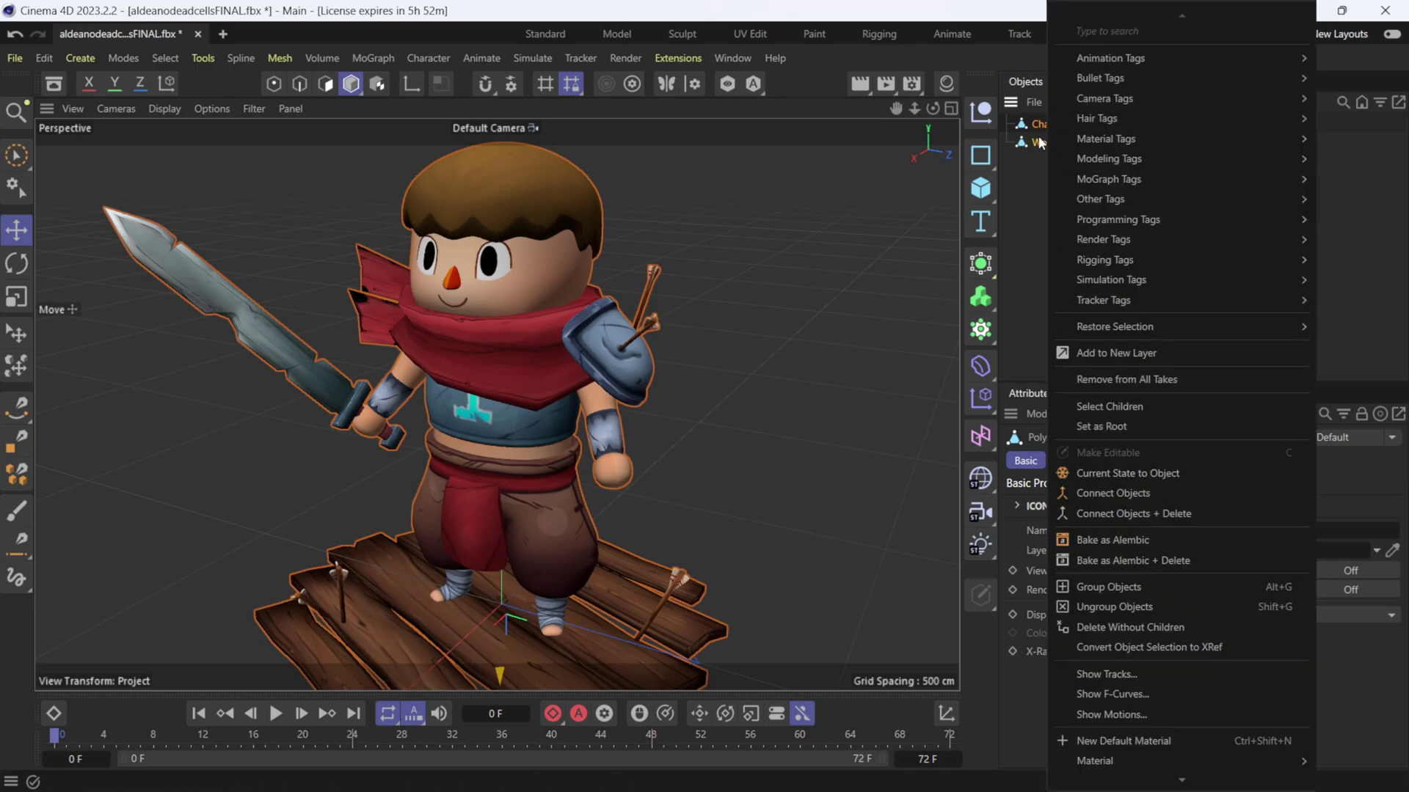
{"action": "left_click", "coordinate": [1170, 514]}
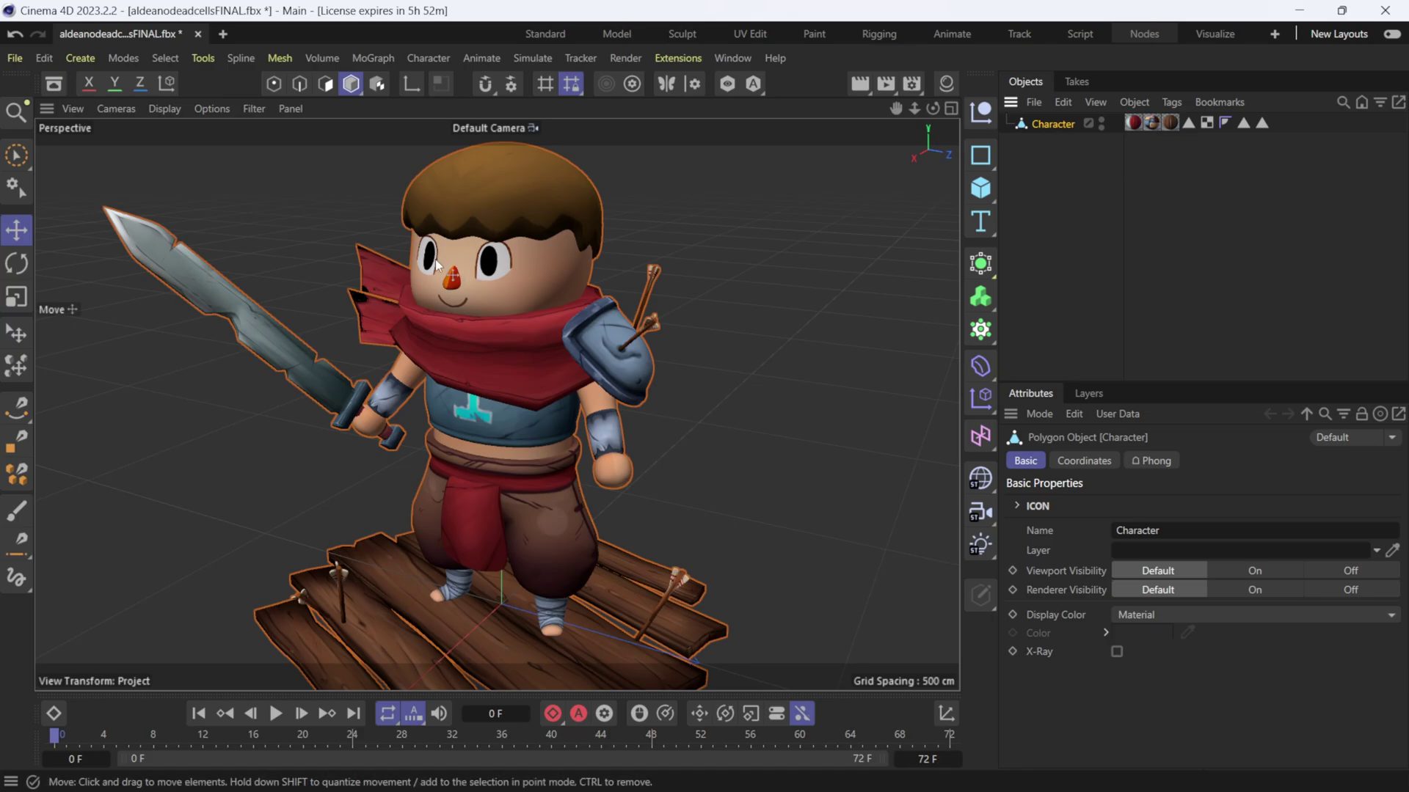
Switch to Edge mode and select every edge of the character mesh.
{"action": "left_click", "coordinate": [301, 88]}
{"action": "scroll", "coordinate": [658, 394], "scroll_direction": "up", "scroll_amount": 3}
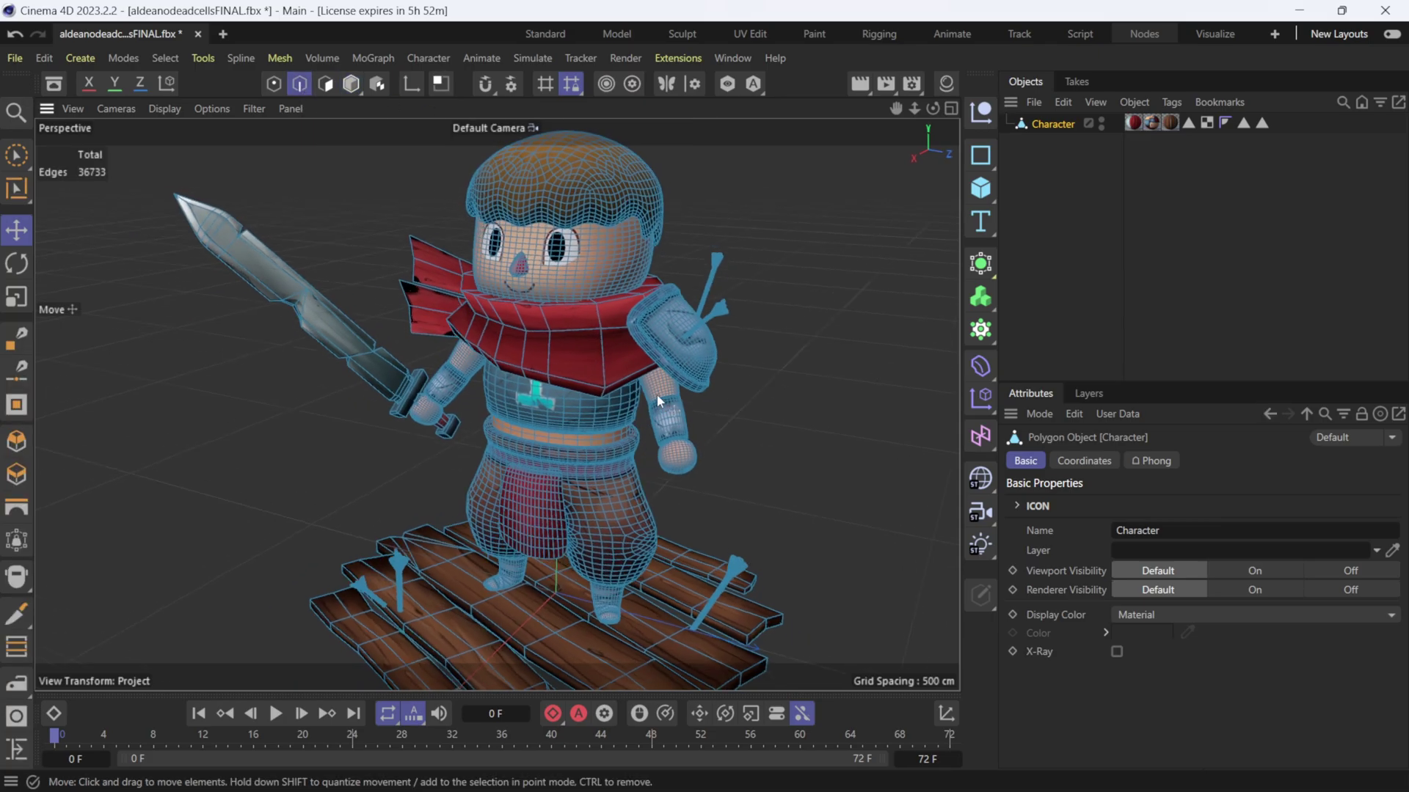
{"action": "left_click_drag", "start_coordinate": [658, 394], "coordinate": [713, 396], "text": "alt"}
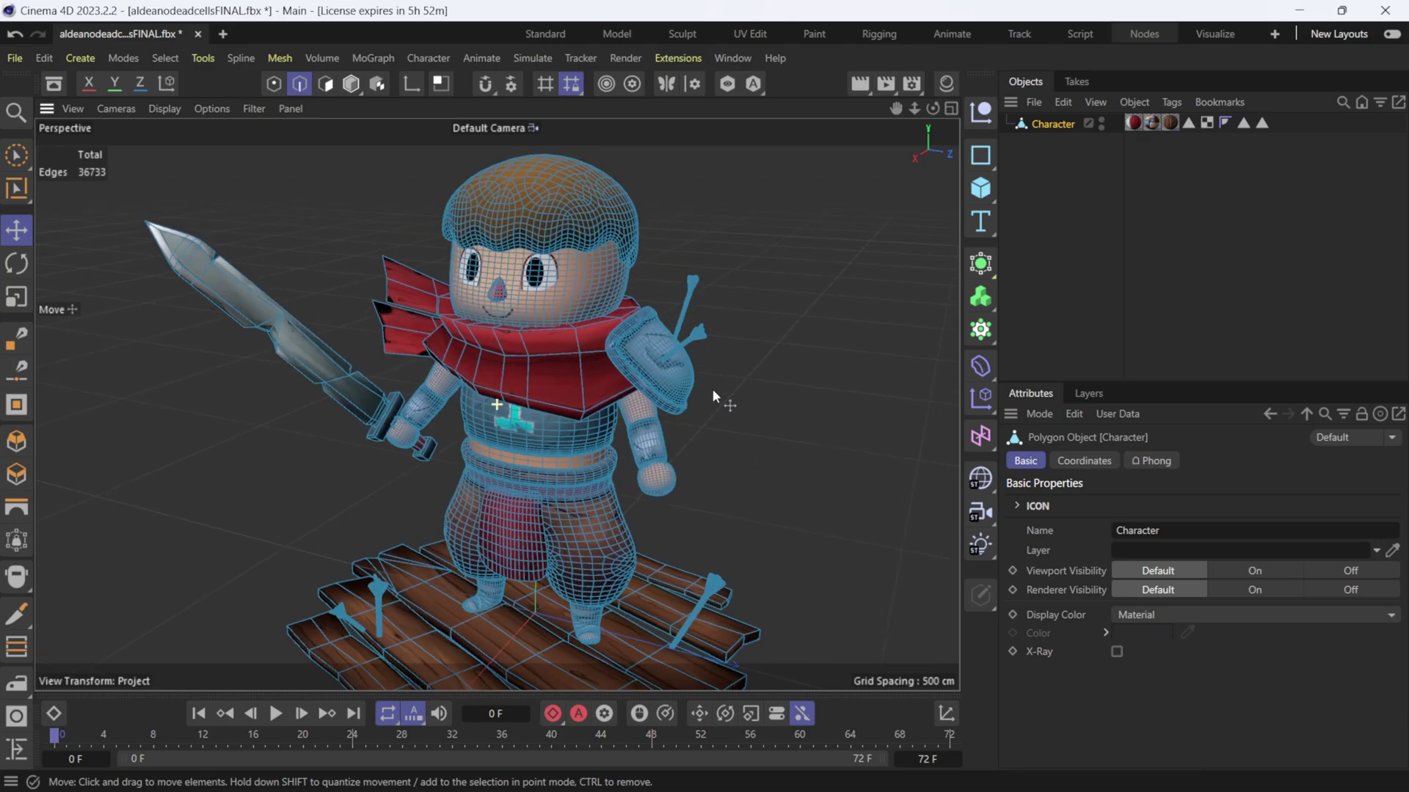
{"action": "left_click", "coordinate": [165, 58]}
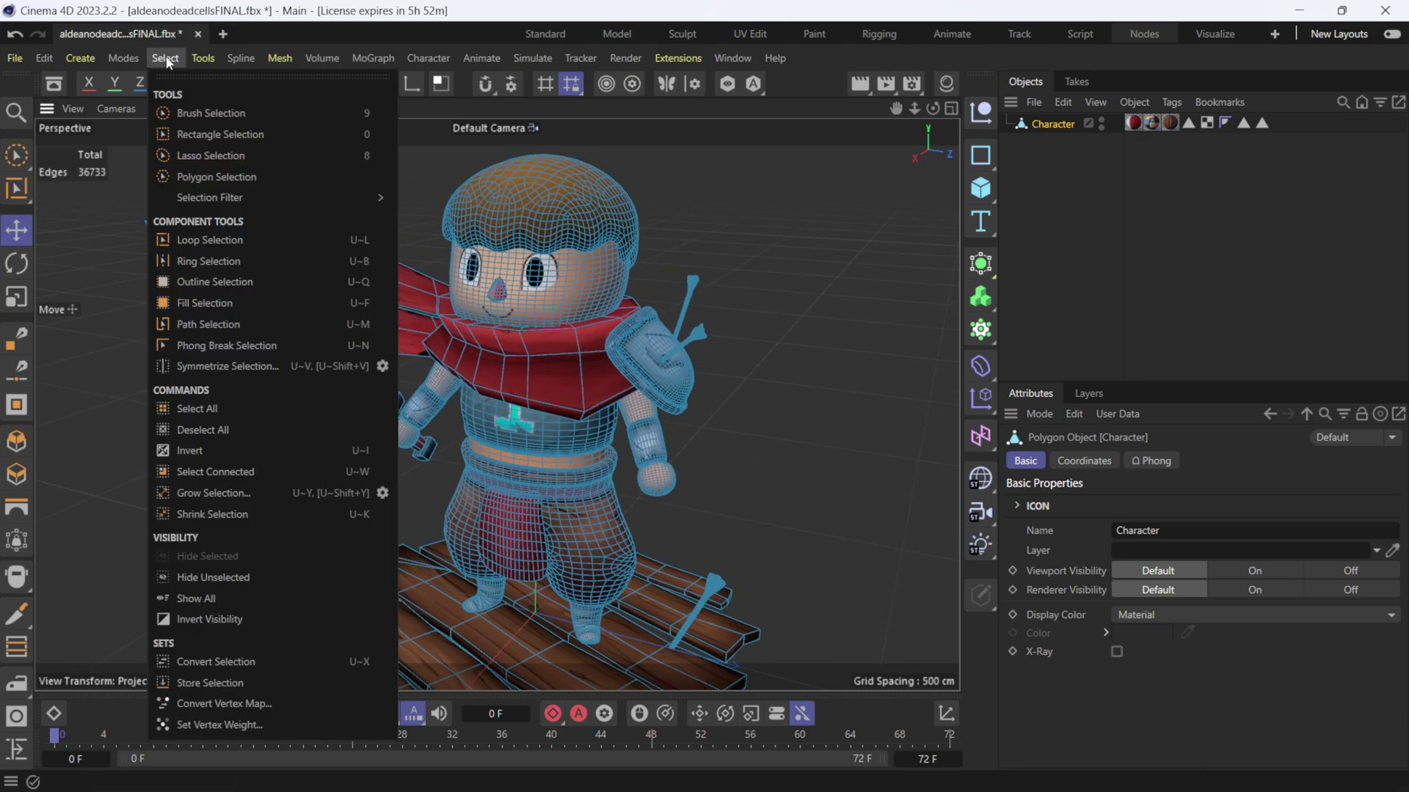
{"action": "left_click", "coordinate": [195, 409]}
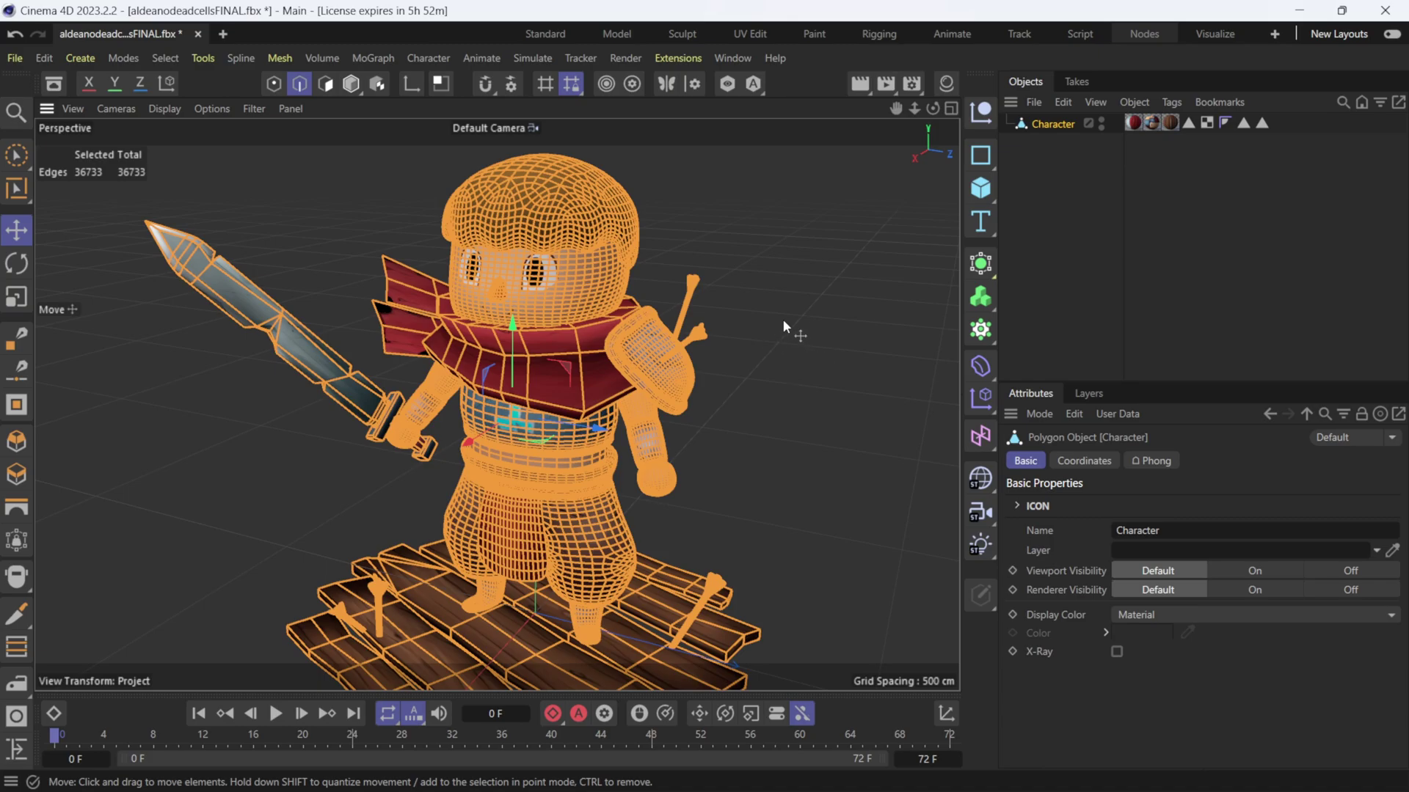
Convert the selected edges into Character.Spline under Character, then clear the edge selection.
{"action": "right_click", "coordinate": [765, 288]}
{"action": "scroll", "coordinate": [764, 288], "scroll_direction": "down", "scroll_amount": 5}
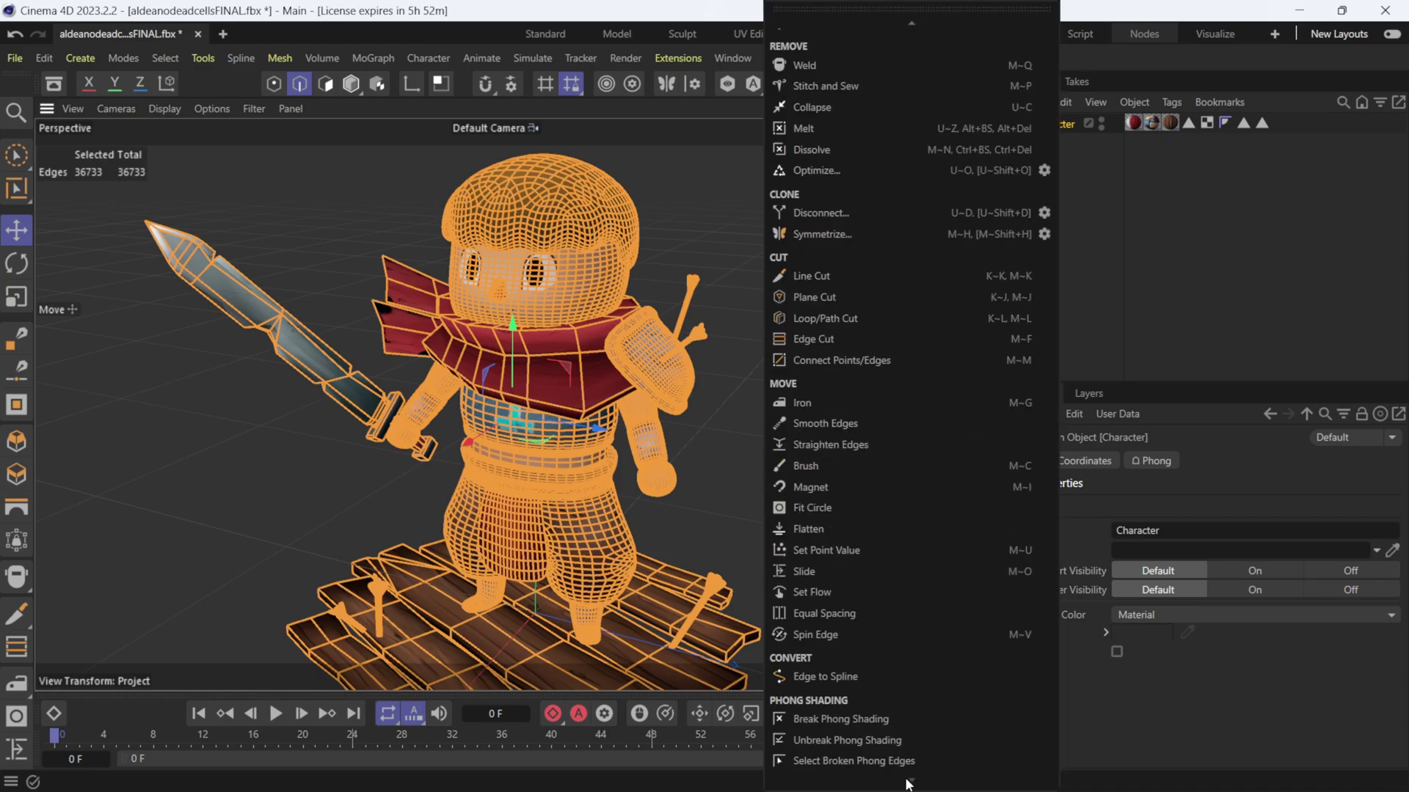
{"action": "left_click", "coordinate": [838, 678]}
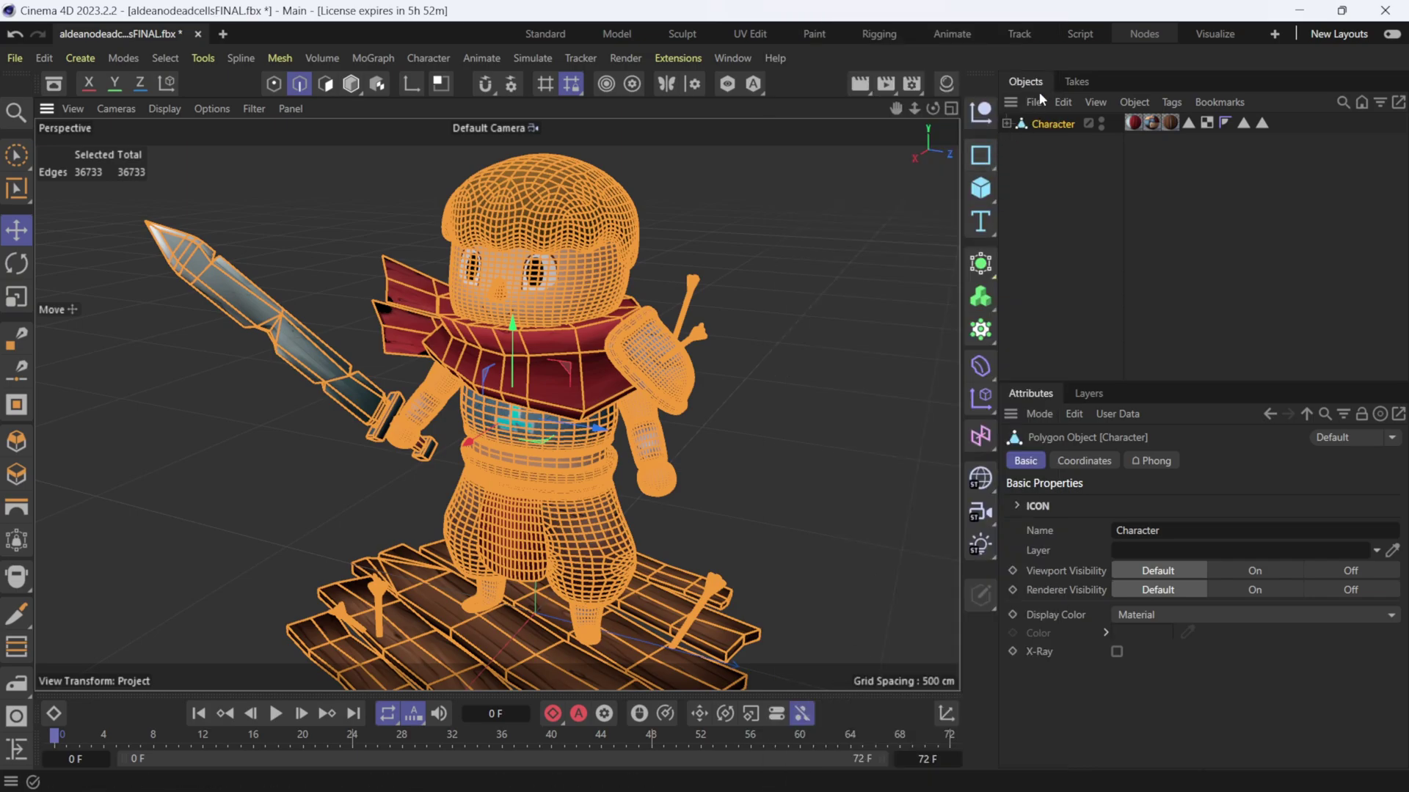
{"action": "left_click", "coordinate": [1006, 124]}
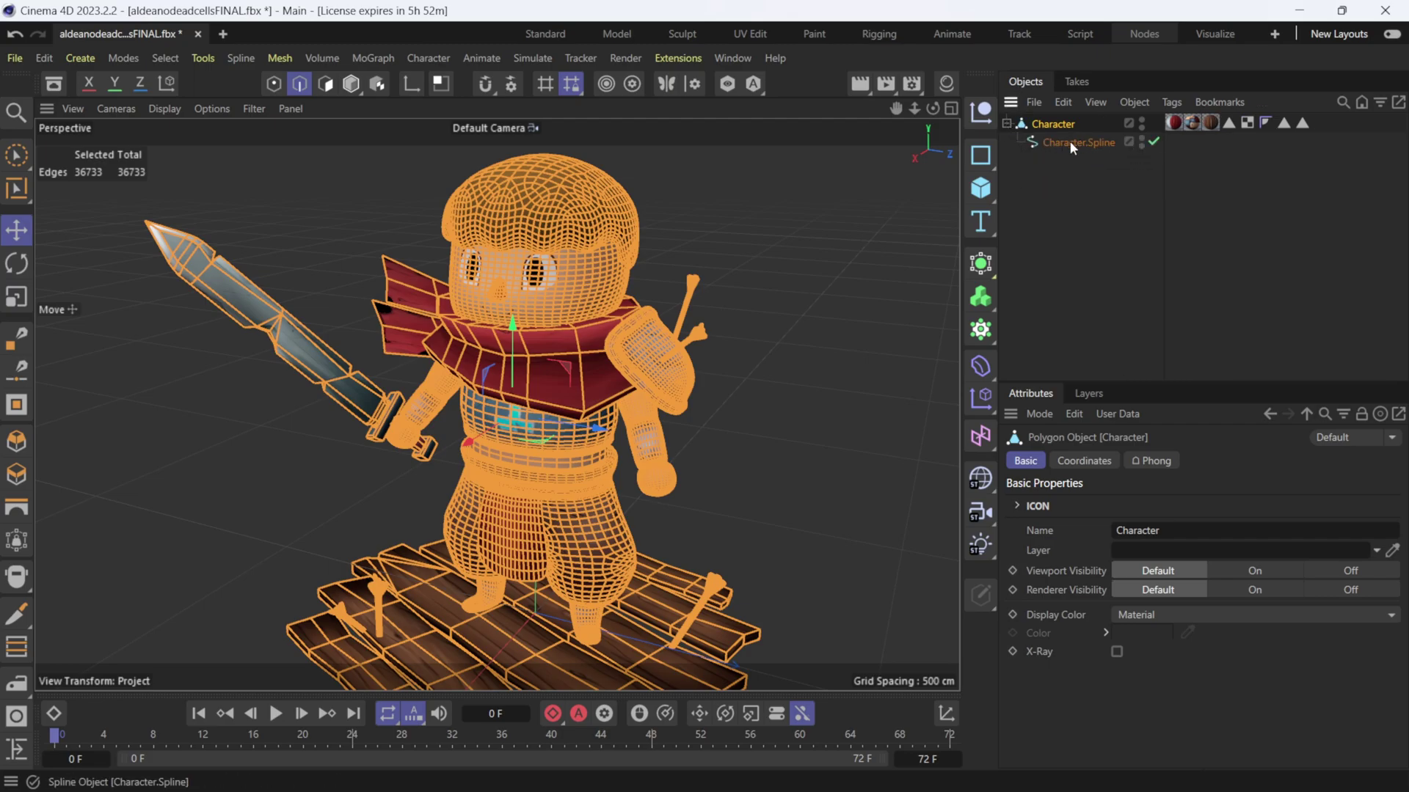
{"action": "left_click", "coordinate": [714, 215]}
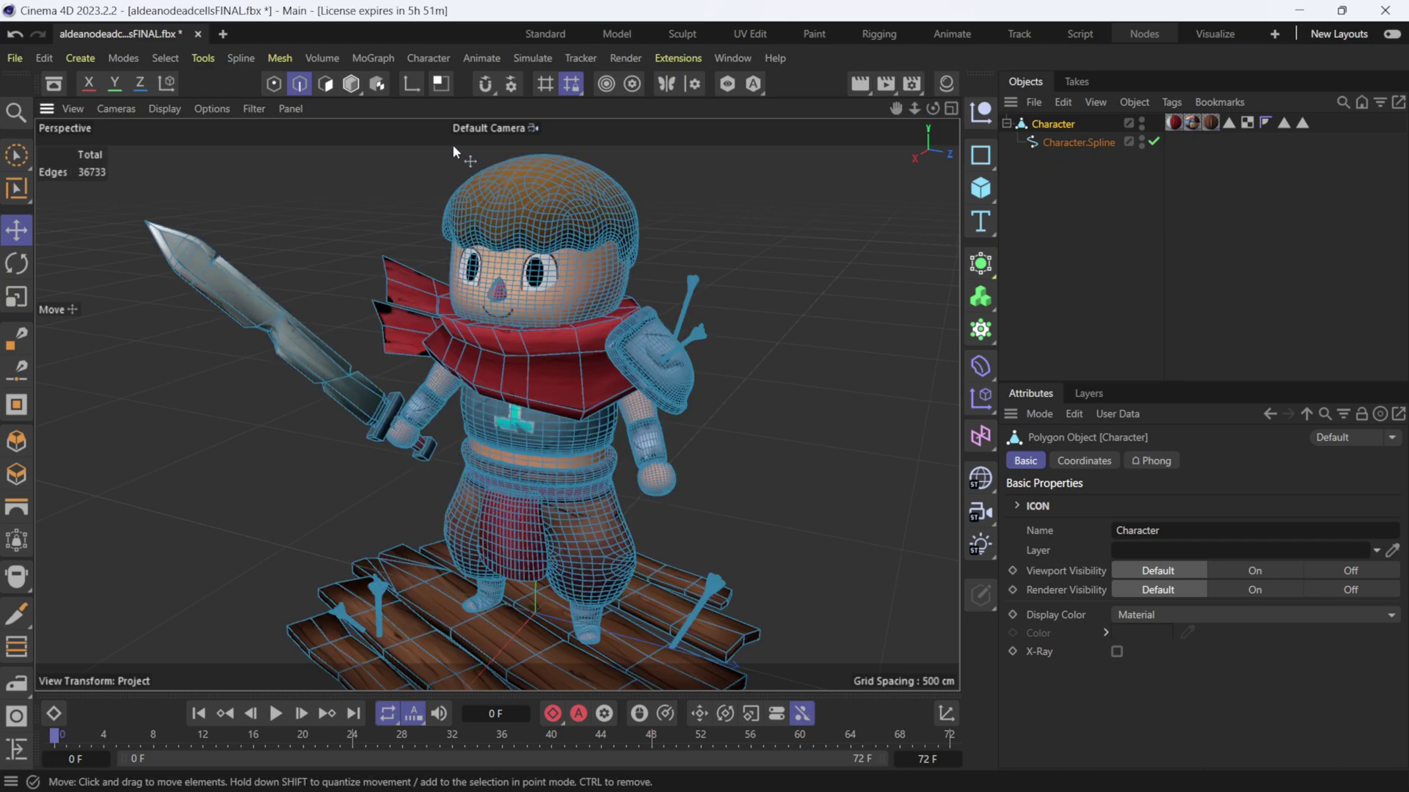
Return to Model mode and add a MoSpline object from the MoGraph menu.
{"action": "left_click", "coordinate": [357, 88]}
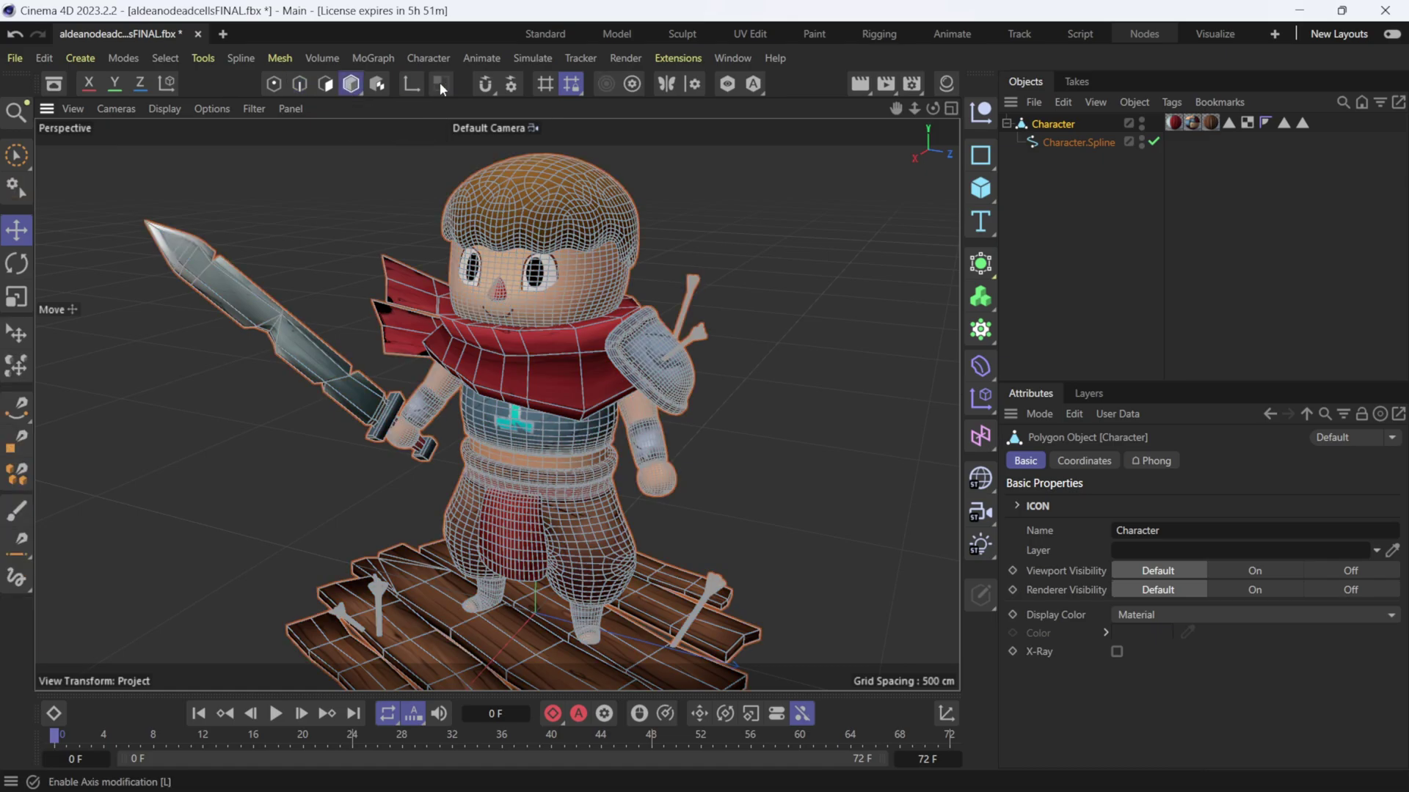
{"action": "left_click", "coordinate": [1057, 196]}
{"action": "mouse_move", "coordinate": [737, 355]}
{"action": "left_mouse_down", "text": "alt"}
{"action": "mouse_move", "coordinate": [724, 323]}
{"action": "mouse_move", "coordinate": [741, 330]}
{"action": "left_mouse_up", "text": "alt"}
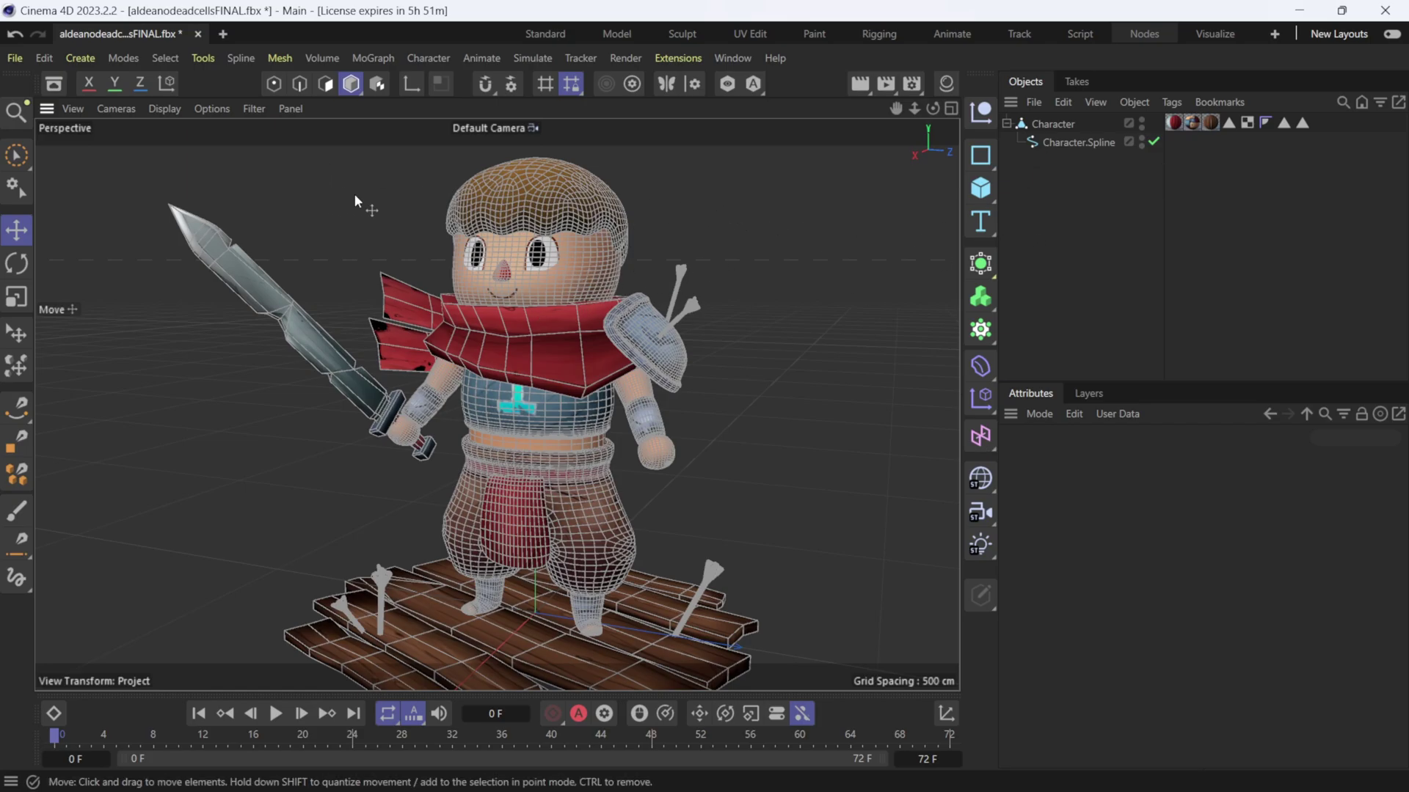
{"action": "left_click", "coordinate": [382, 65]}
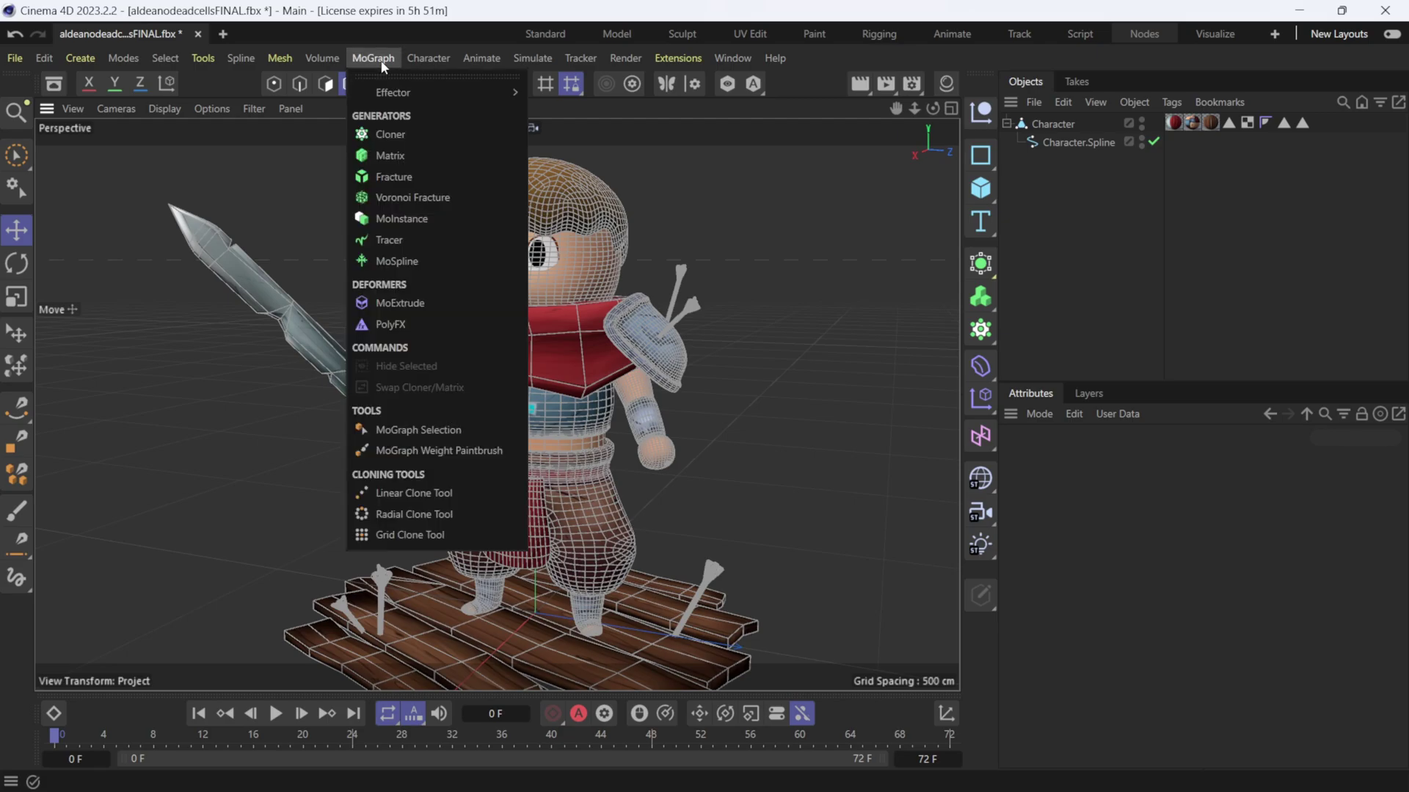
{"action": "left_click", "coordinate": [421, 261]}
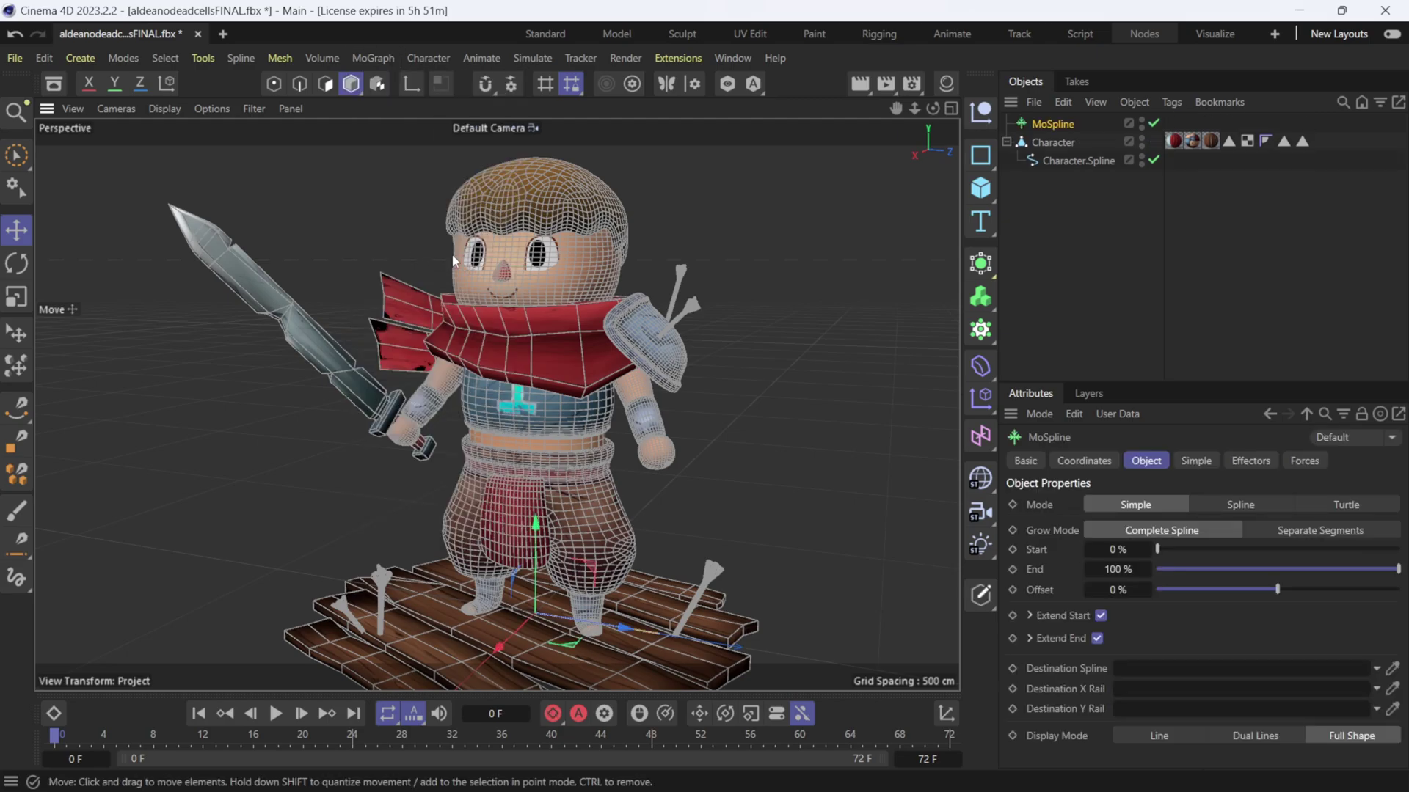
Set Character's viewport and render visibility both to Off.
{"action": "left_click", "coordinate": [1060, 143]}
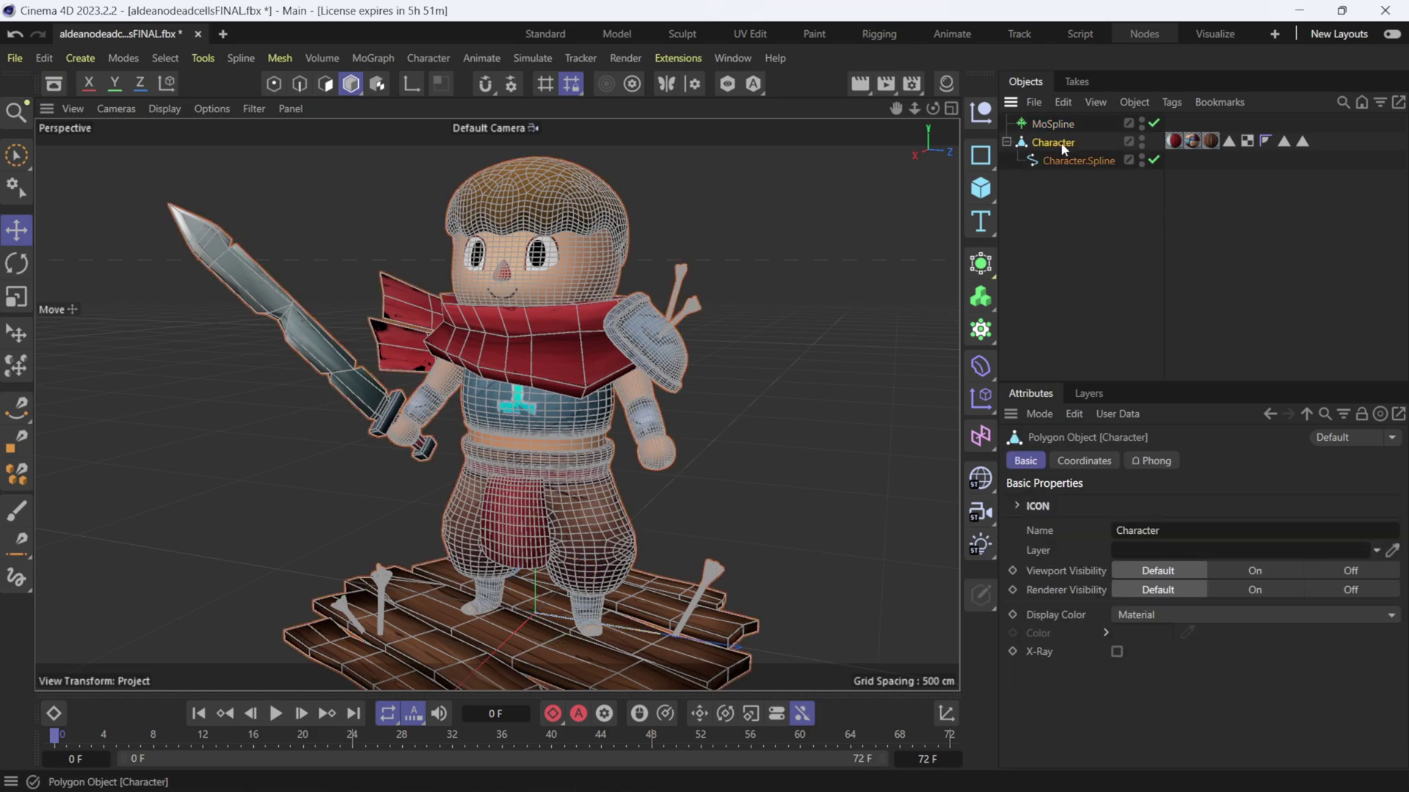
{"action": "left_click", "coordinate": [1141, 143], "text": "ctrl"}
{"action": "left_click", "coordinate": [1142, 143], "text": "ctrl"}
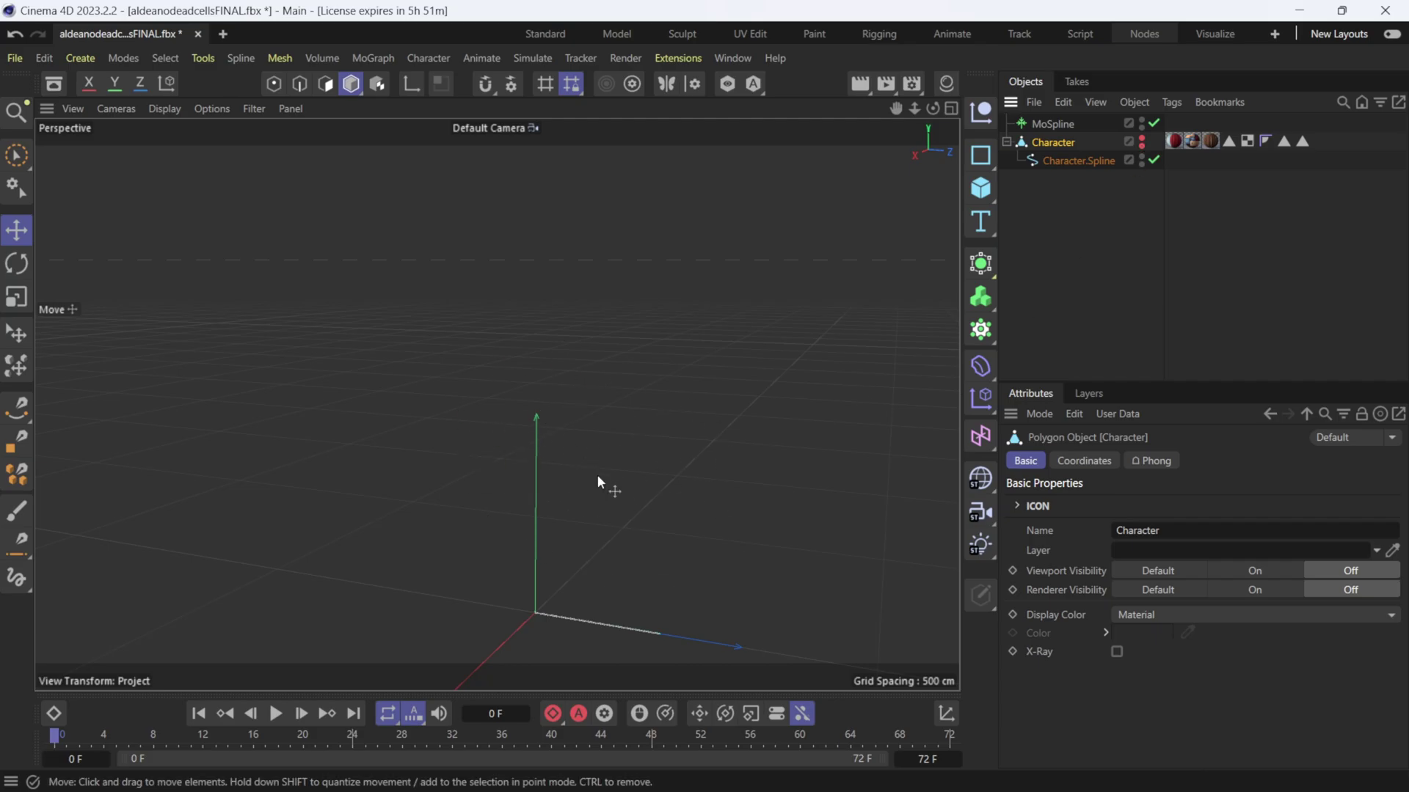
Set the MoSpline to Spline mode with Character.Spline as its source spline.
{"action": "left_click", "coordinate": [1060, 130]}
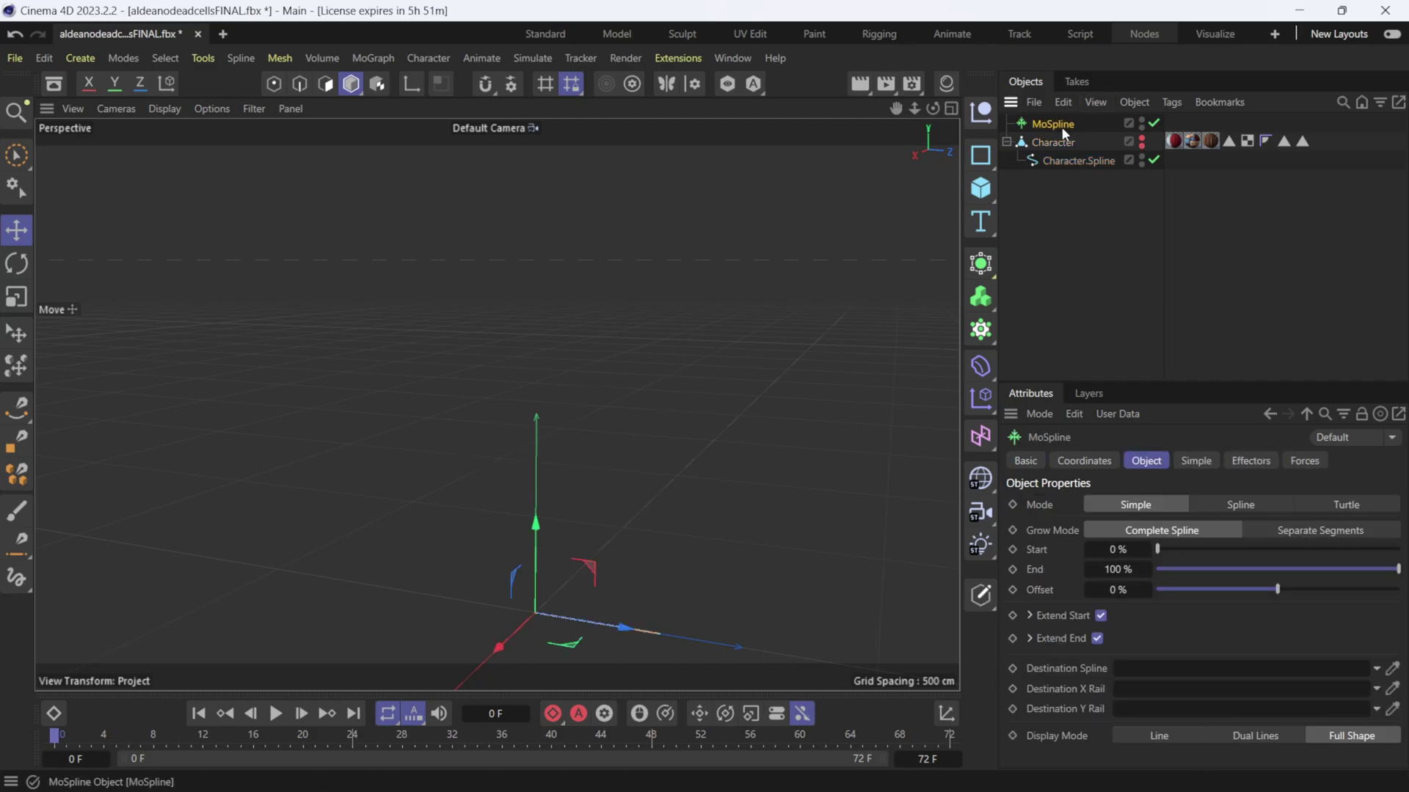
{"action": "left_click_drag", "start_coordinate": [1119, 382], "coordinate": [1117, 324]}
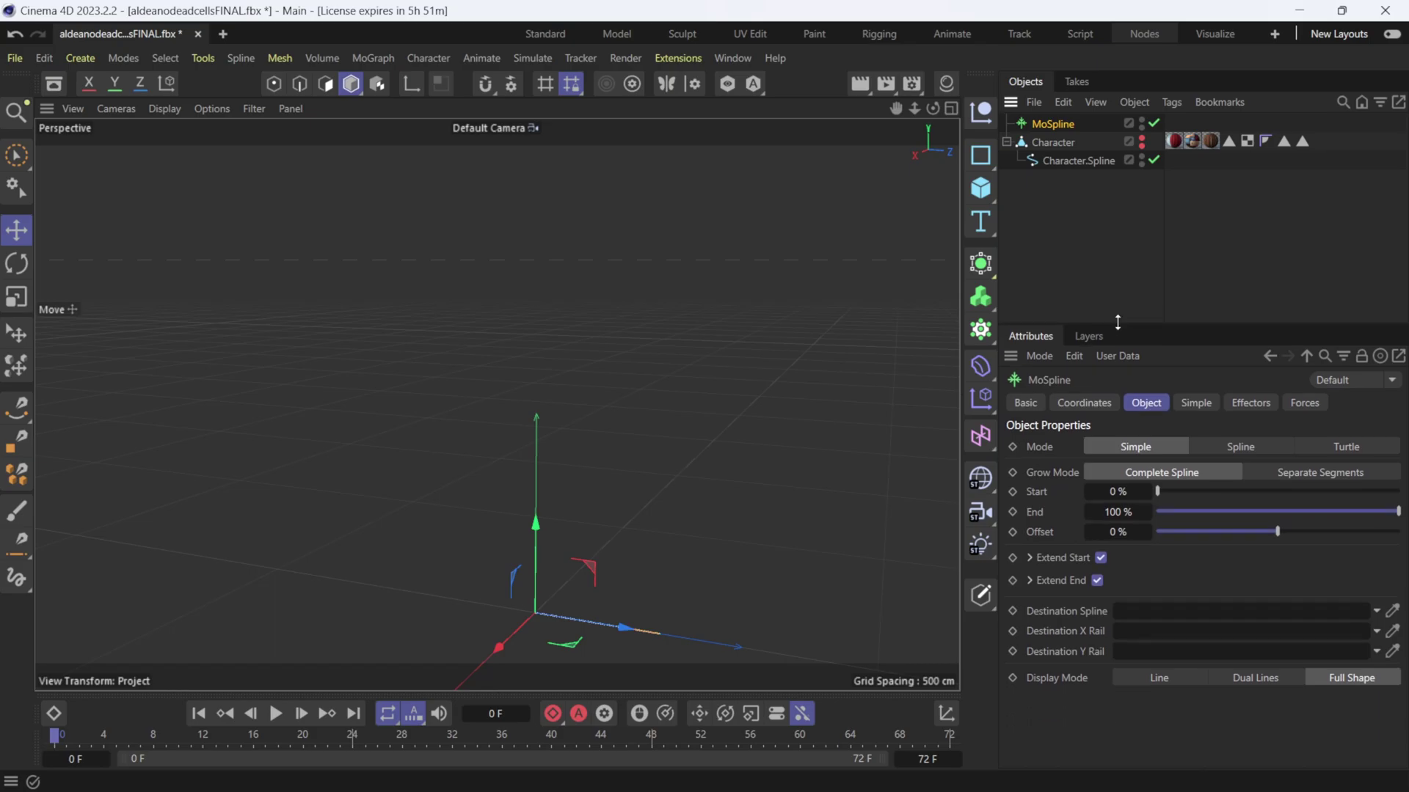
{"action": "left_click", "coordinate": [1238, 454]}
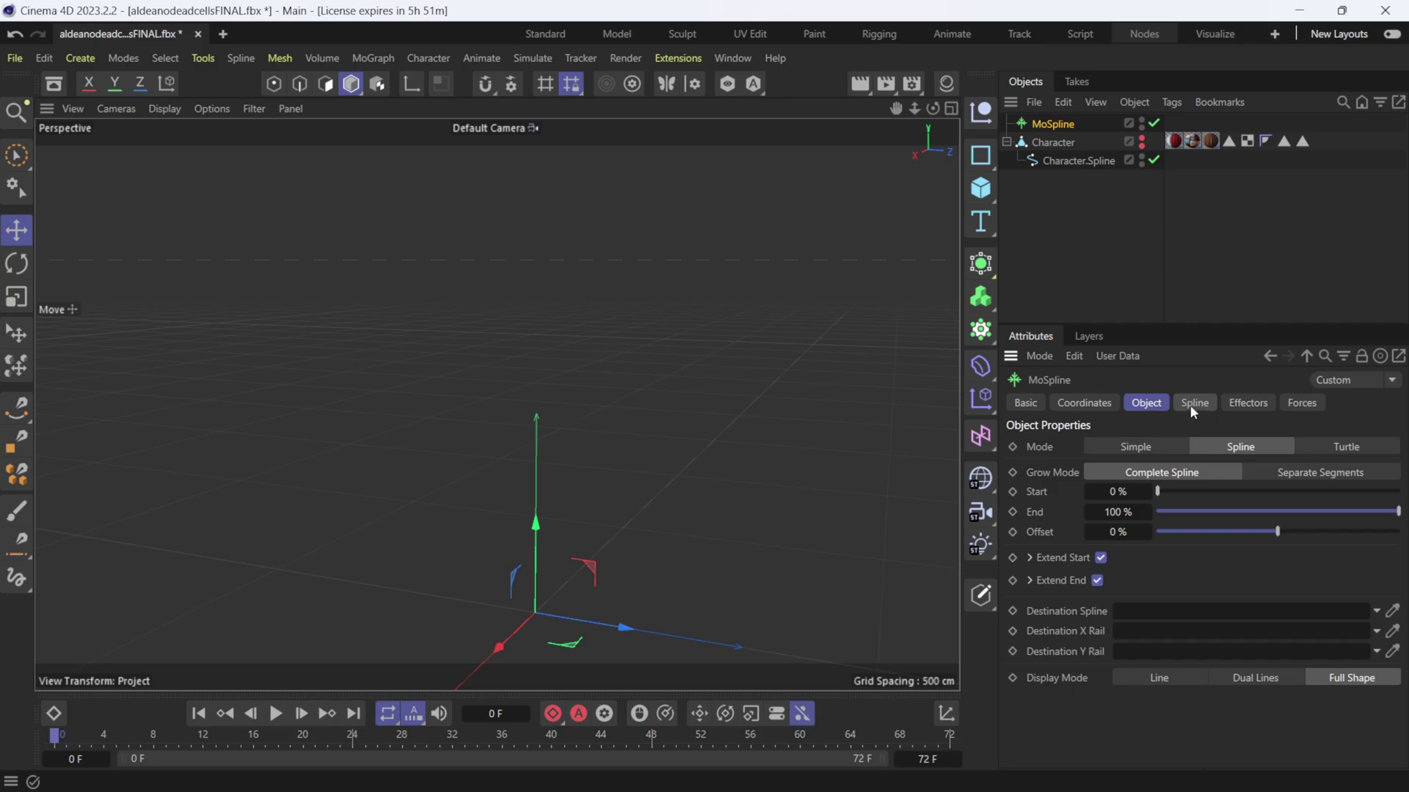
{"action": "left_click", "coordinate": [1168, 446]}
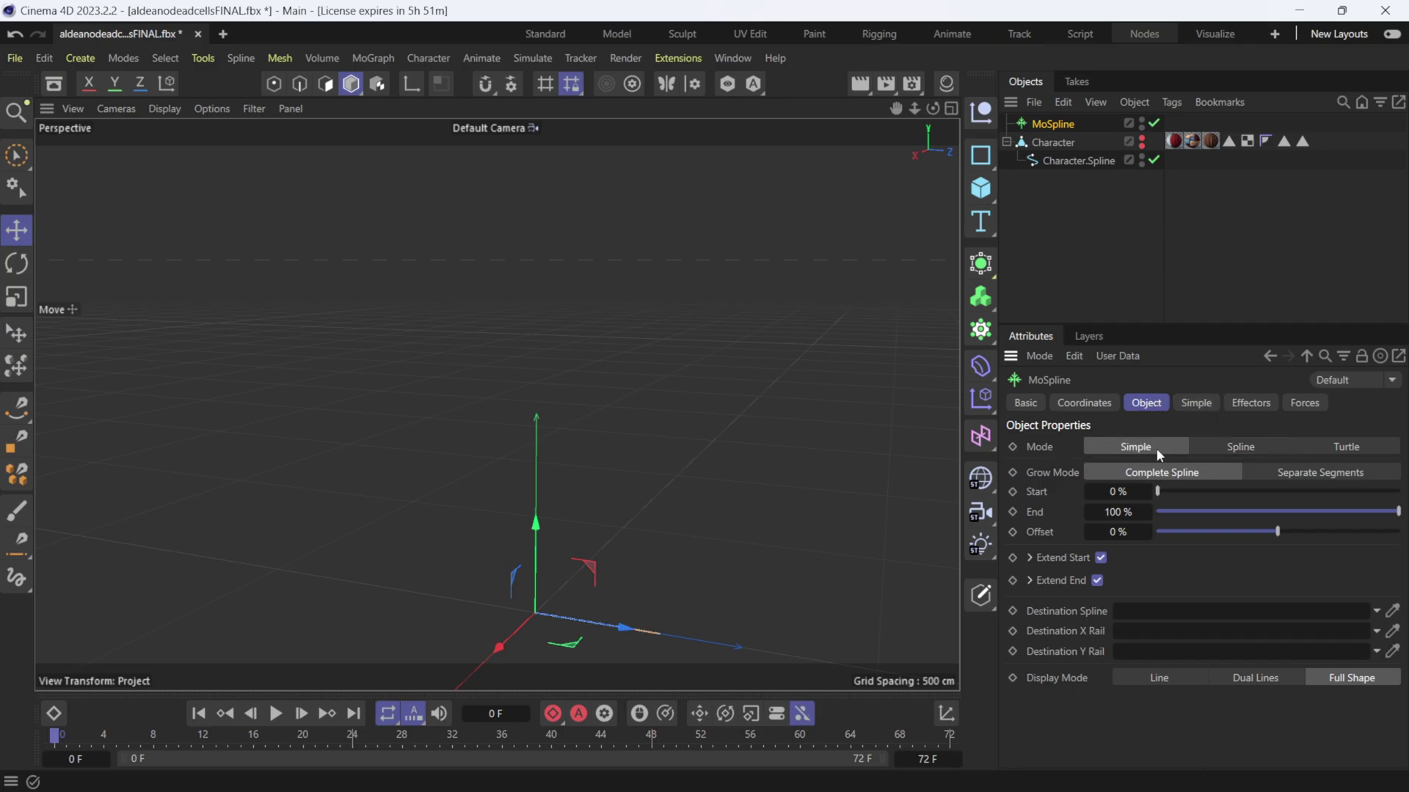
{"action": "left_click", "coordinate": [1239, 449]}
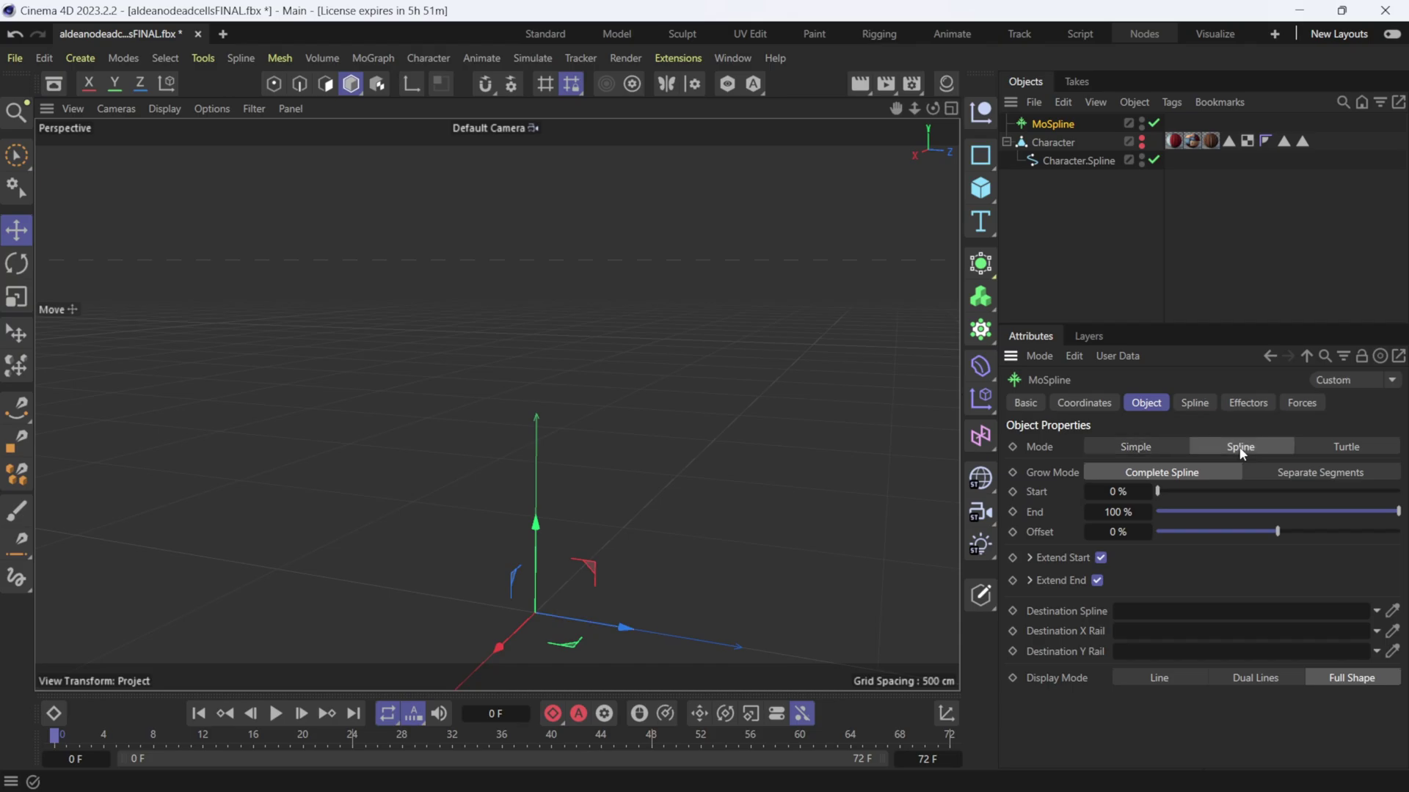
{"action": "left_click", "coordinate": [1193, 405]}
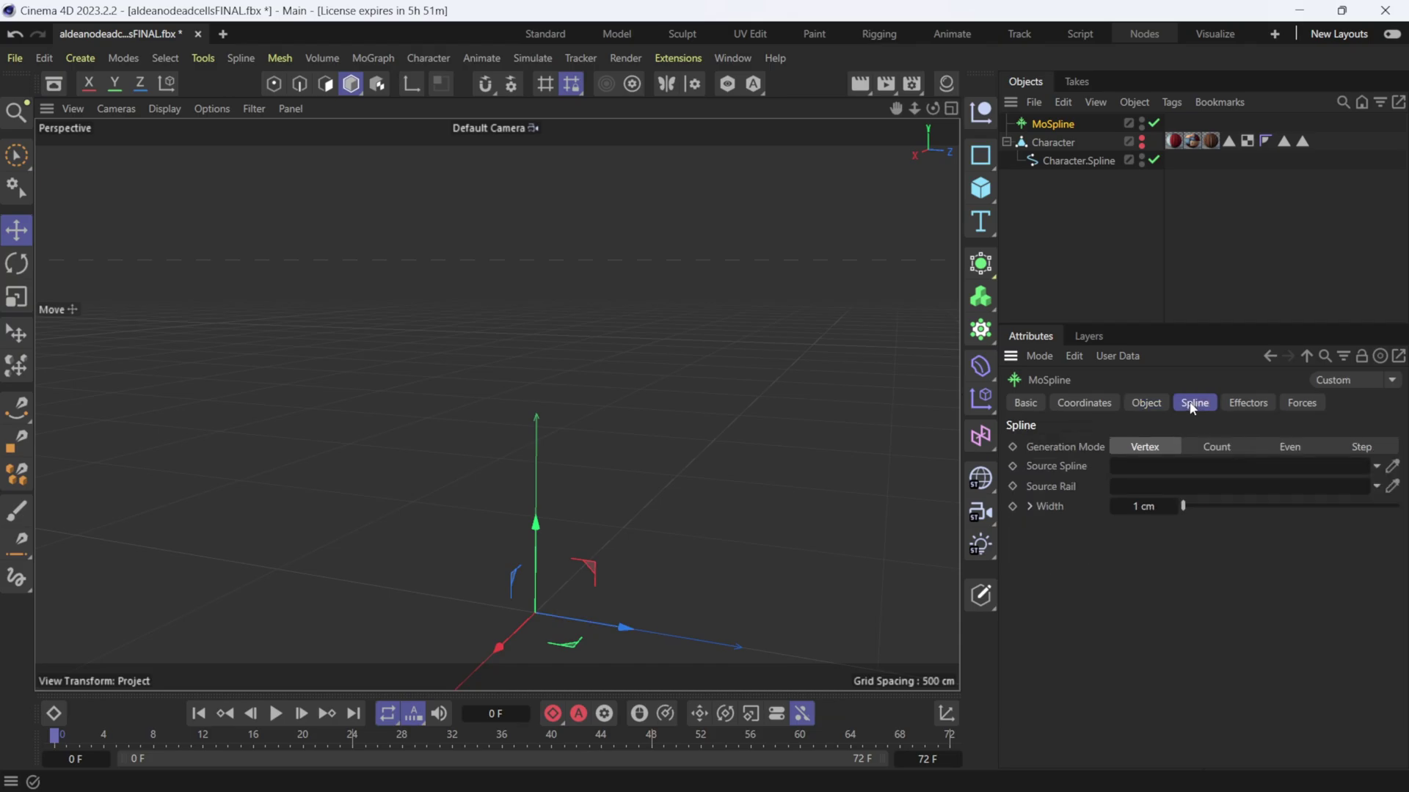
{"action": "left_click", "coordinate": [1072, 160]}
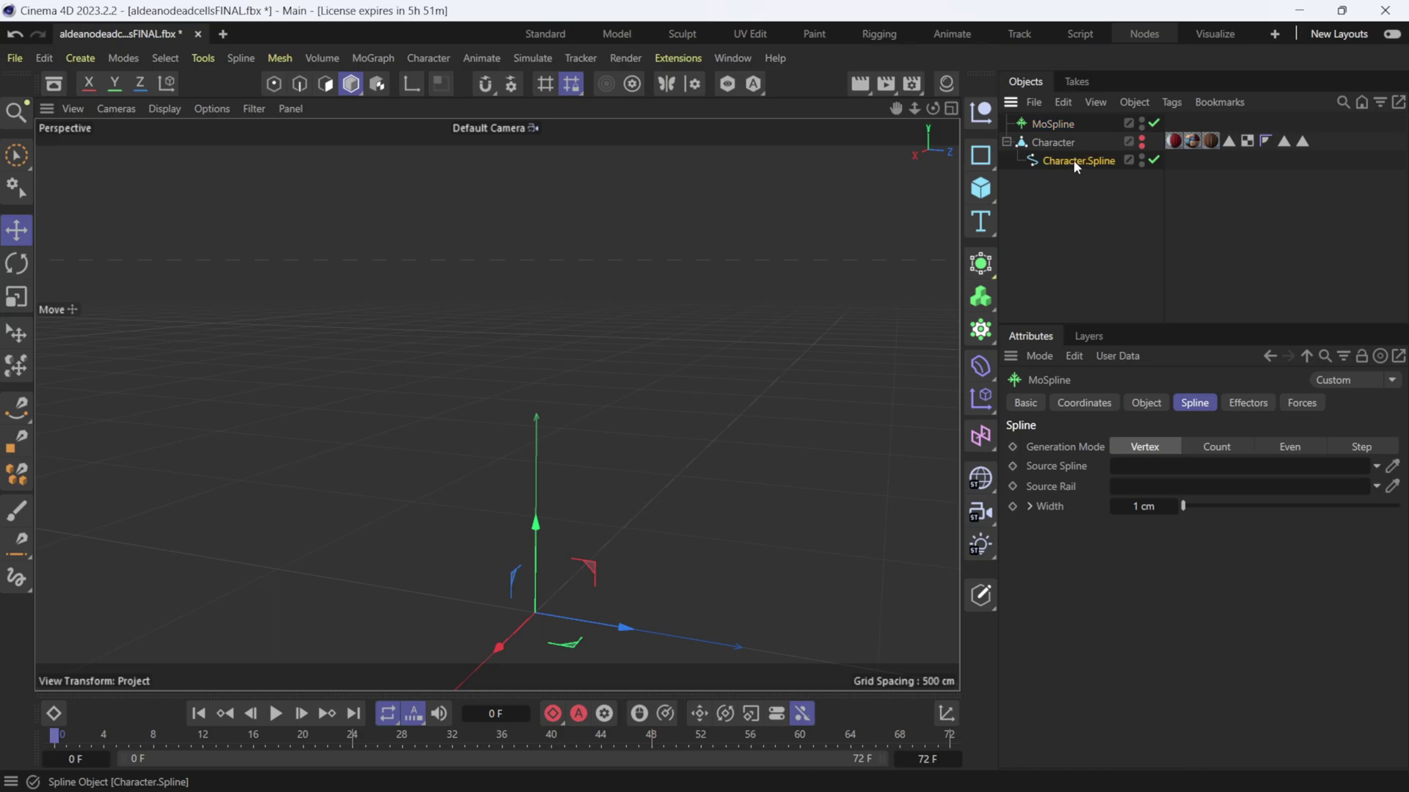
{"action": "left_click_drag", "start_coordinate": [1073, 160], "coordinate": [1140, 468]}
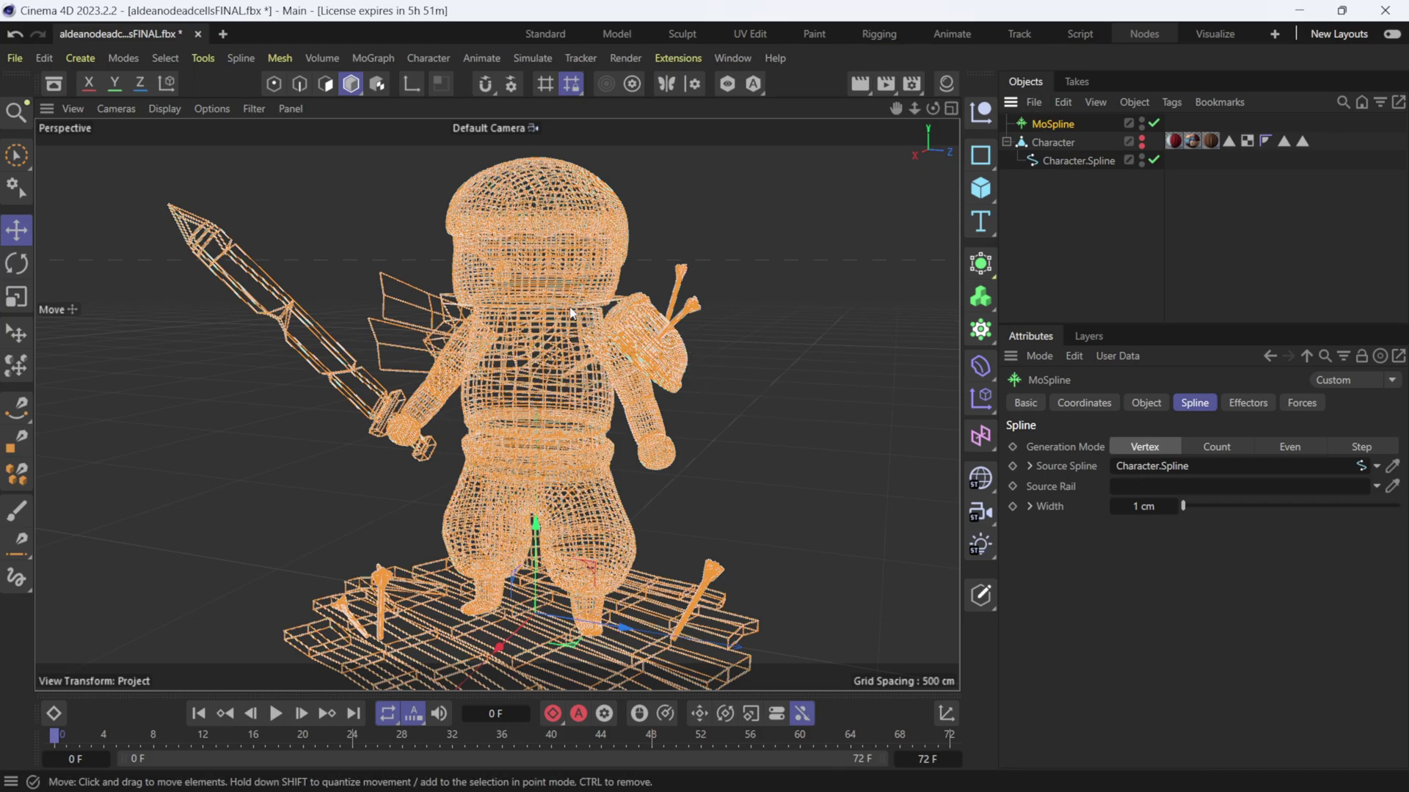
Set the MoSpline width to 0.5 cm and show its Start 0 % / End 100 % growth settings.
{"action": "scroll", "coordinate": [571, 311], "scroll_direction": "up", "scroll_amount": 10}
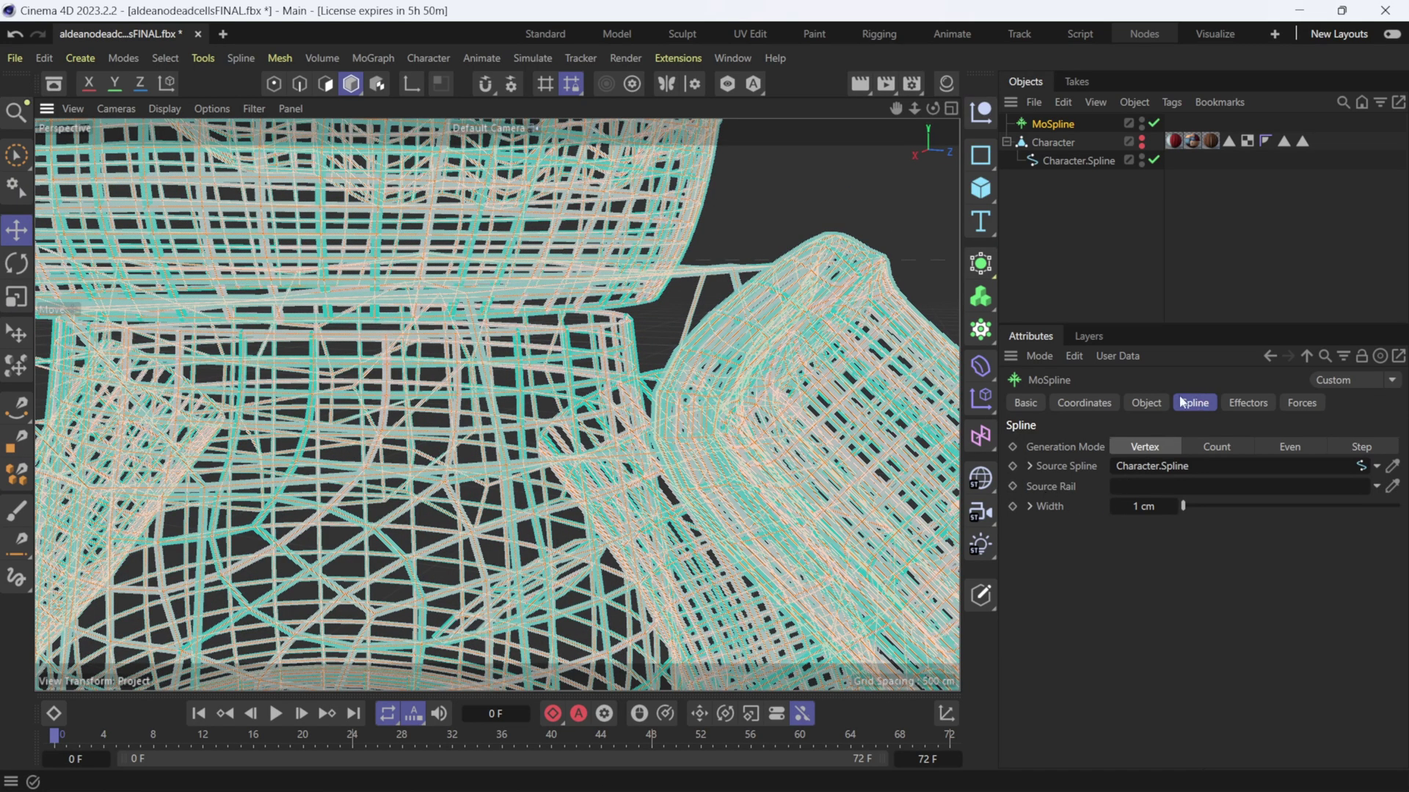
{"action": "left_click", "coordinate": [1125, 511]}
{"action": "type", "text": "0.5"}
{"action": "key", "text": "Return"}
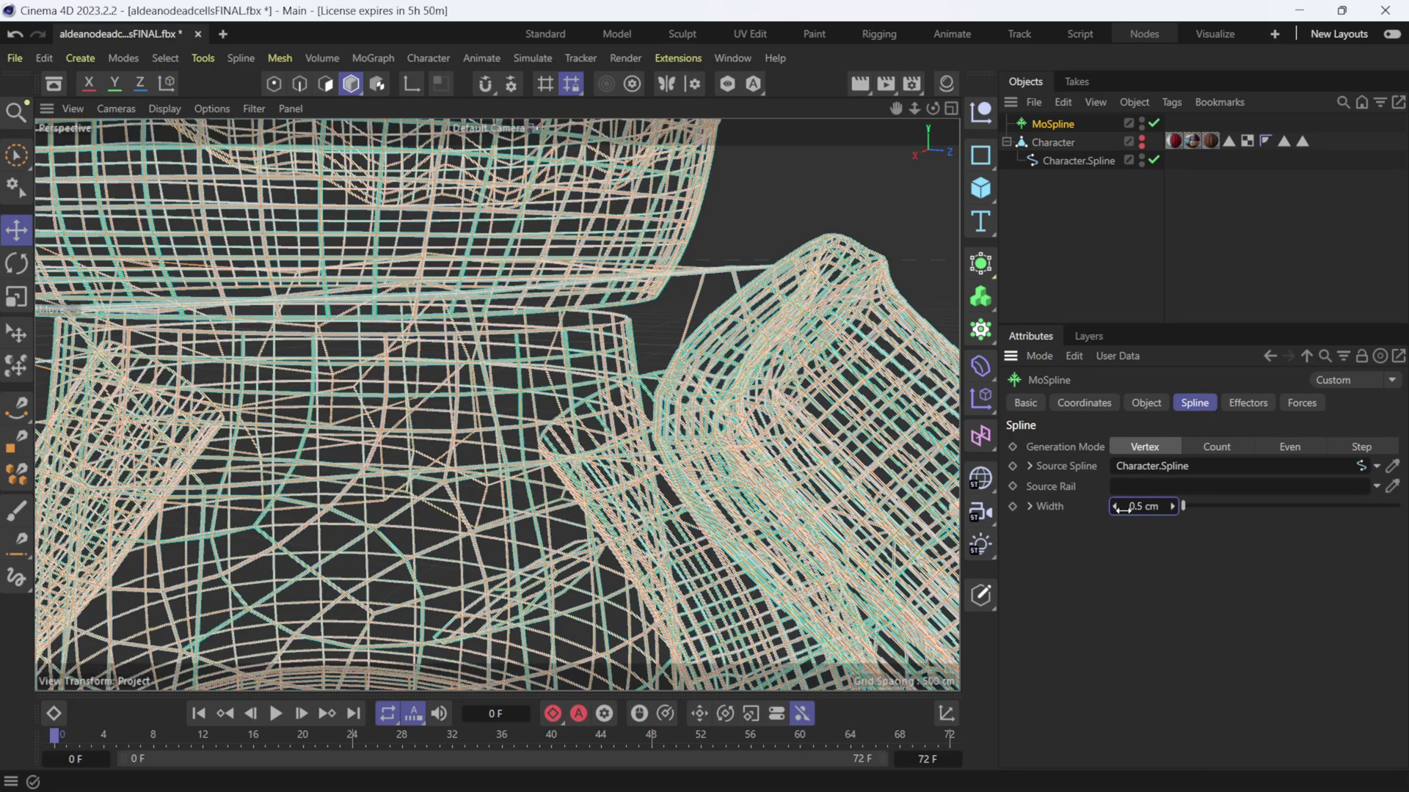
{"action": "scroll", "coordinate": [609, 291], "scroll_direction": "down", "scroll_amount": 5}
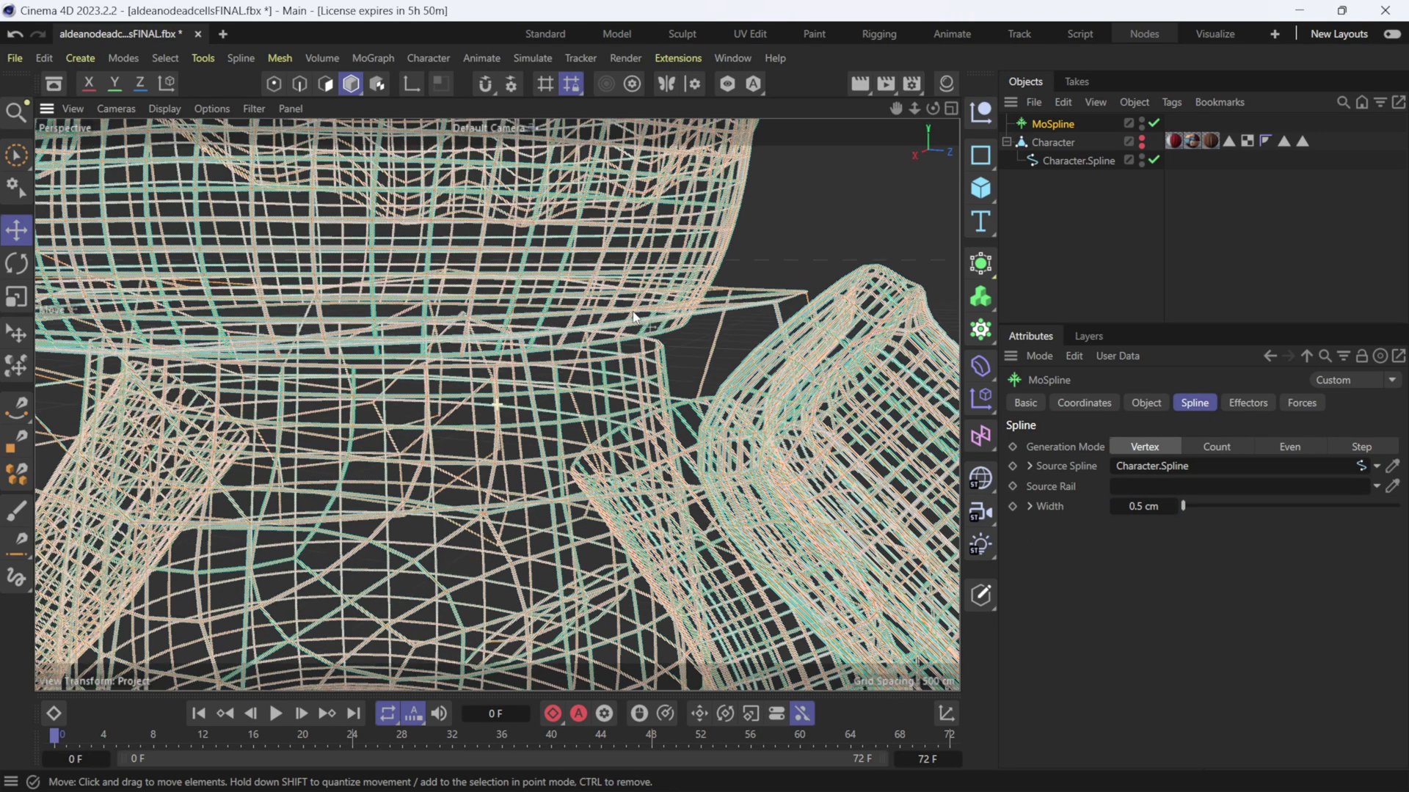
{"action": "scroll", "coordinate": [658, 317], "scroll_direction": "down", "scroll_amount": 3}
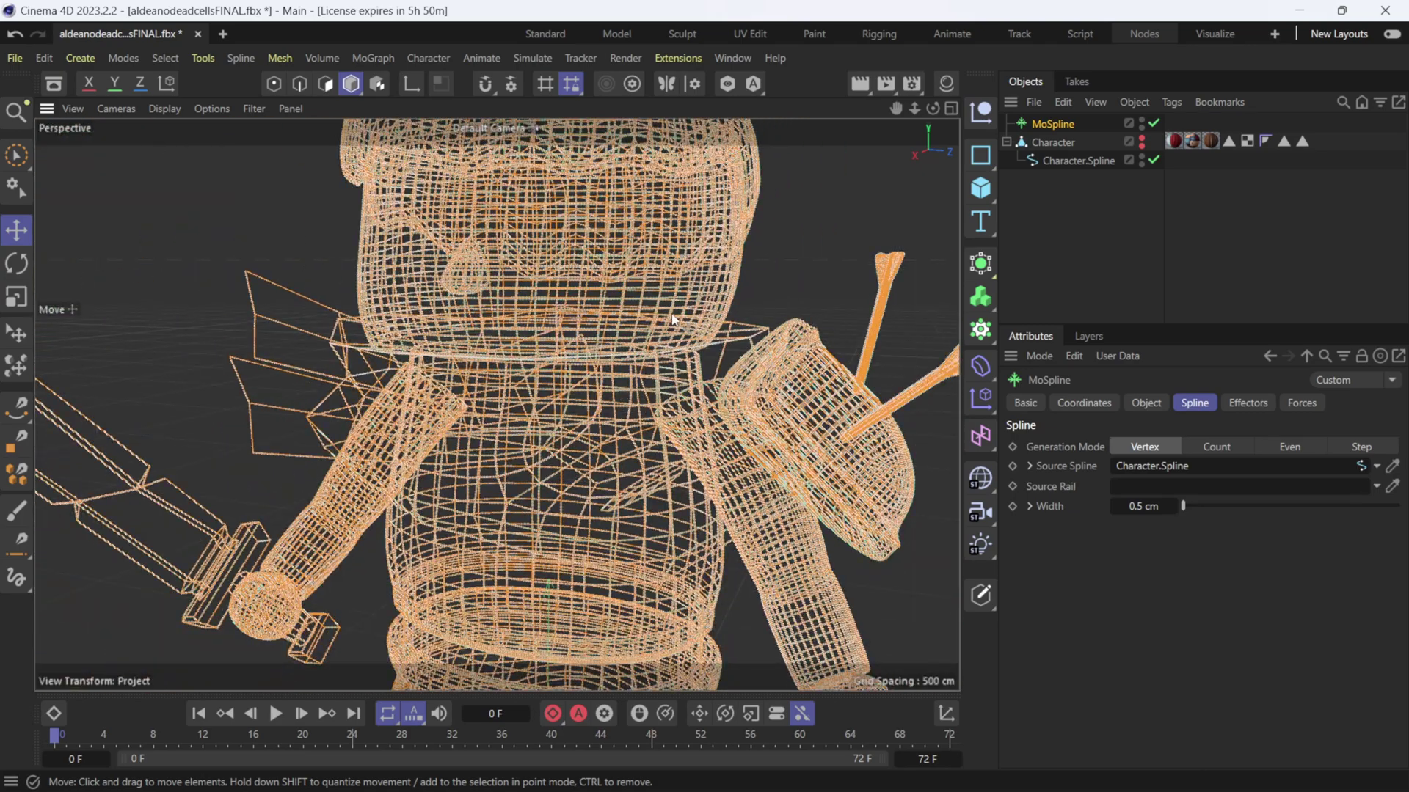
{"action": "scroll", "coordinate": [672, 315], "scroll_direction": "down", "scroll_amount": 4}
{"action": "scroll", "coordinate": [750, 323], "scroll_direction": "down", "scroll_amount": 3}
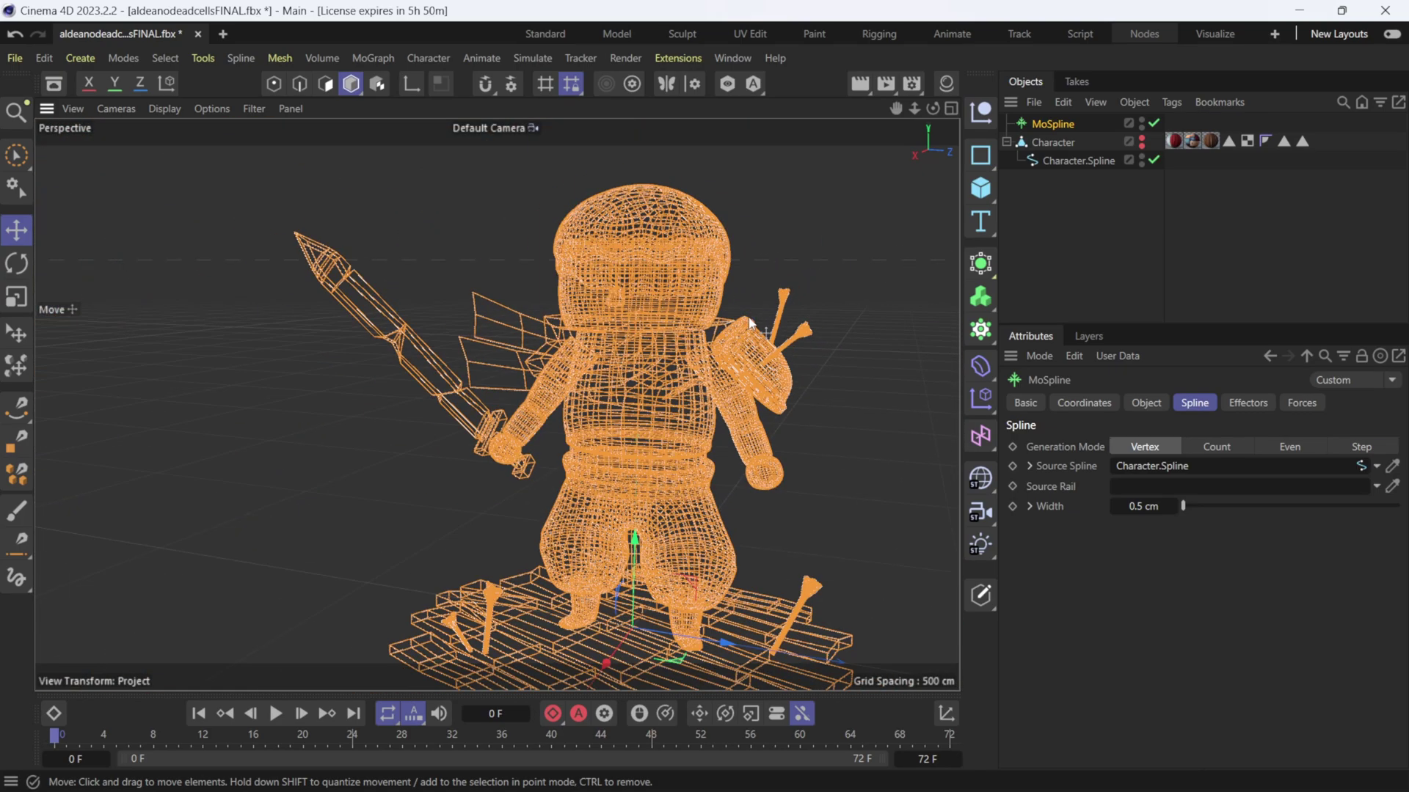
{"action": "middle_click_drag", "start_coordinate": [750, 323], "coordinate": [650, 290], "text": "alt"}
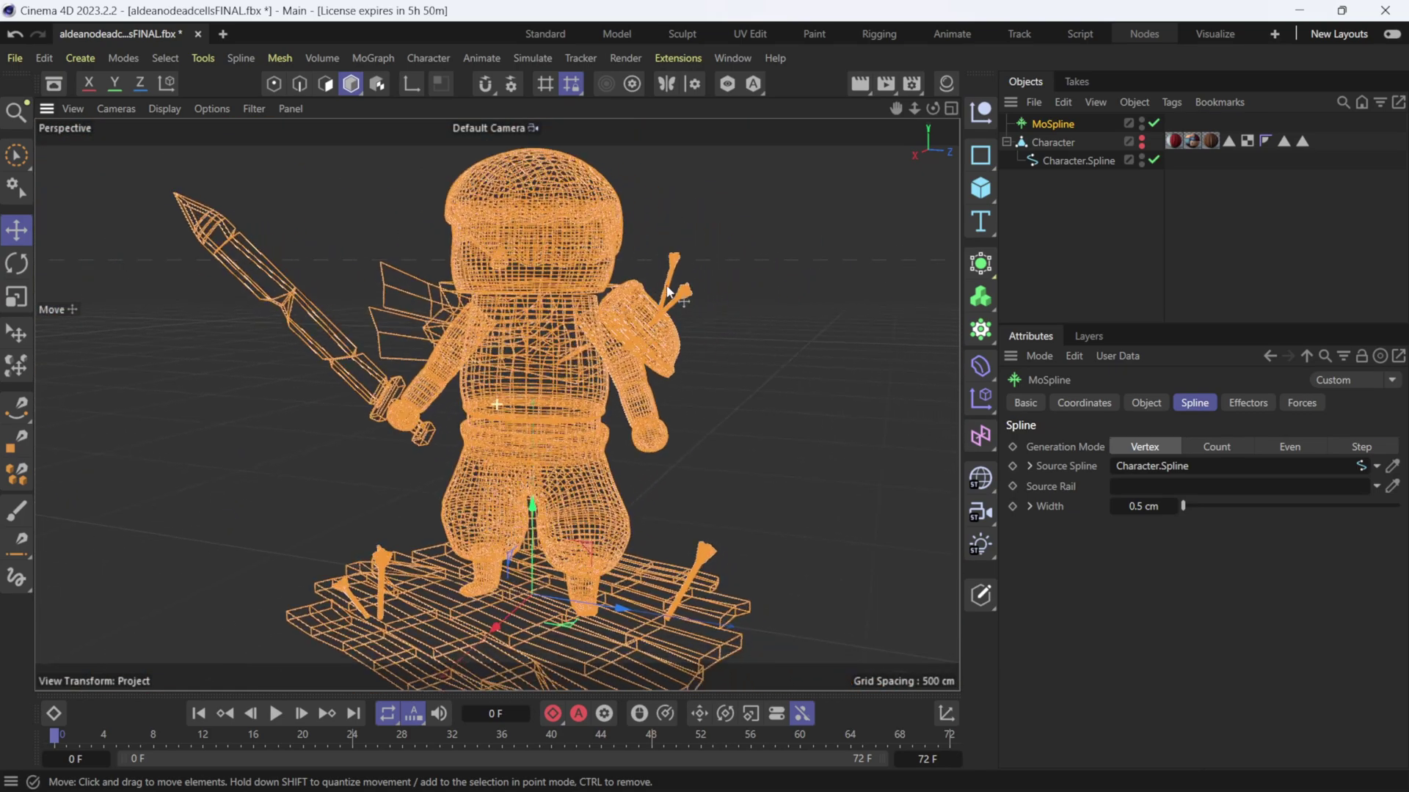
{"action": "left_click", "coordinate": [1147, 404]}
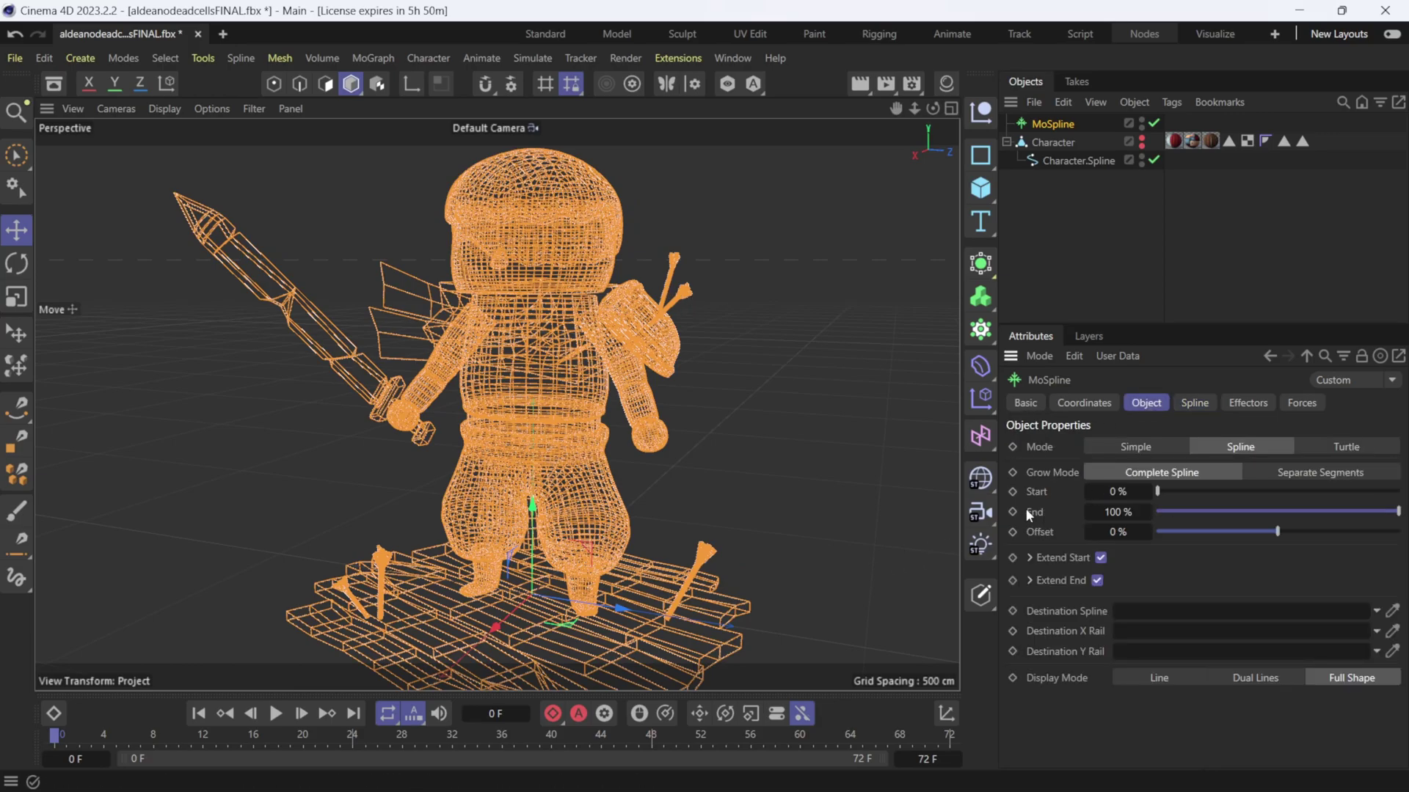
{"action": "left_click_drag", "start_coordinate": [1344, 515], "coordinate": [1256, 526]}
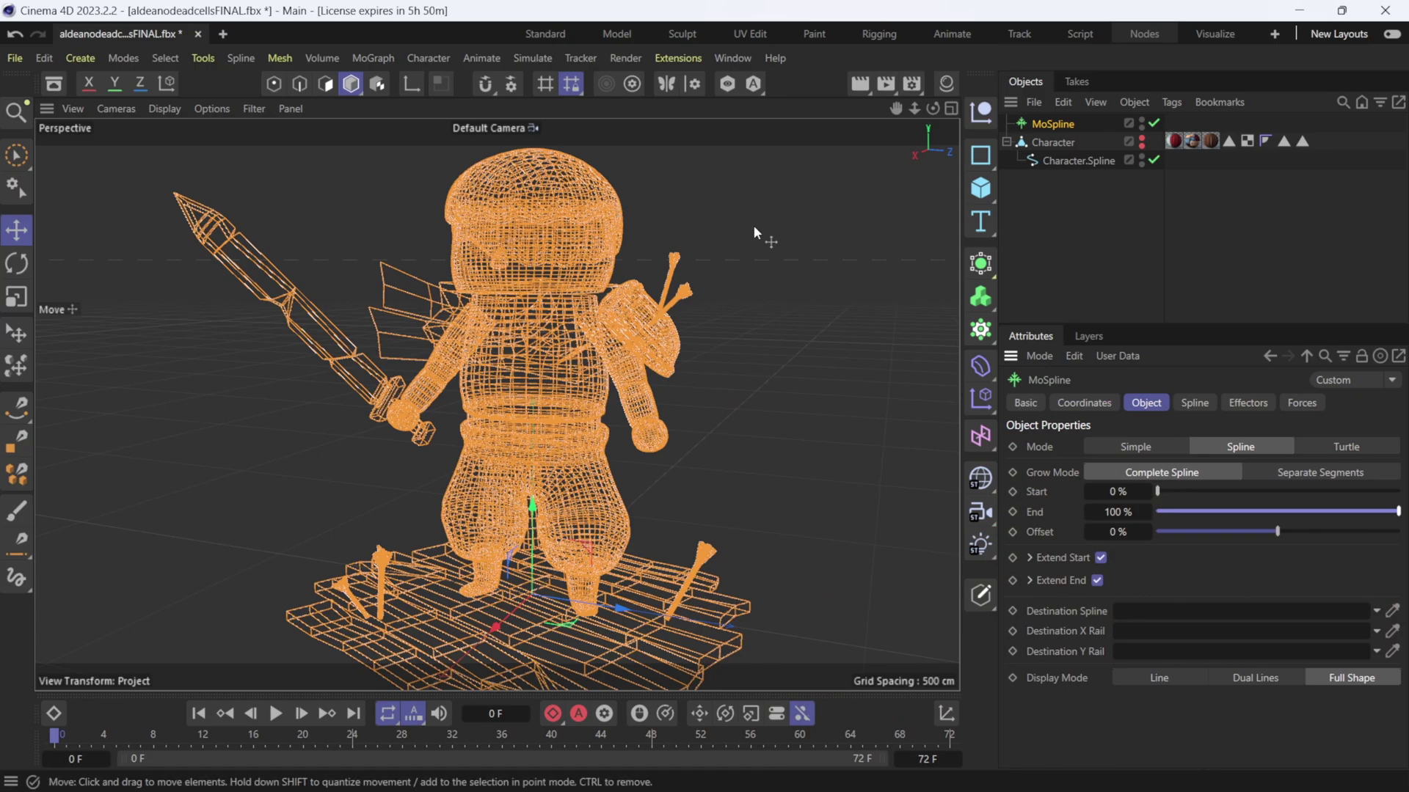
{"action": "left_click", "coordinate": [754, 224]}
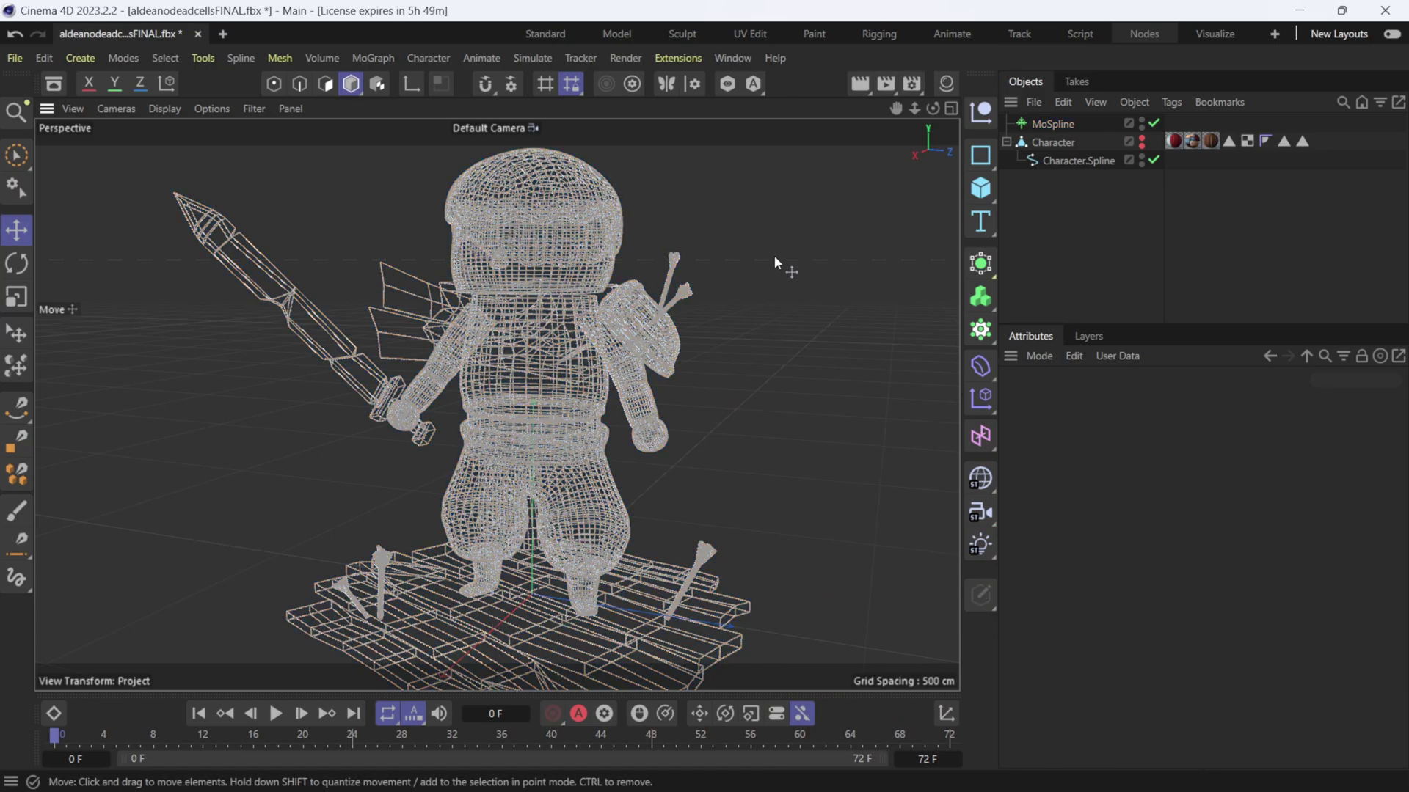
Add a Circle spline and reduce its radius from 200 cm to 1 cm.
{"action": "left_click", "coordinate": [987, 162]}
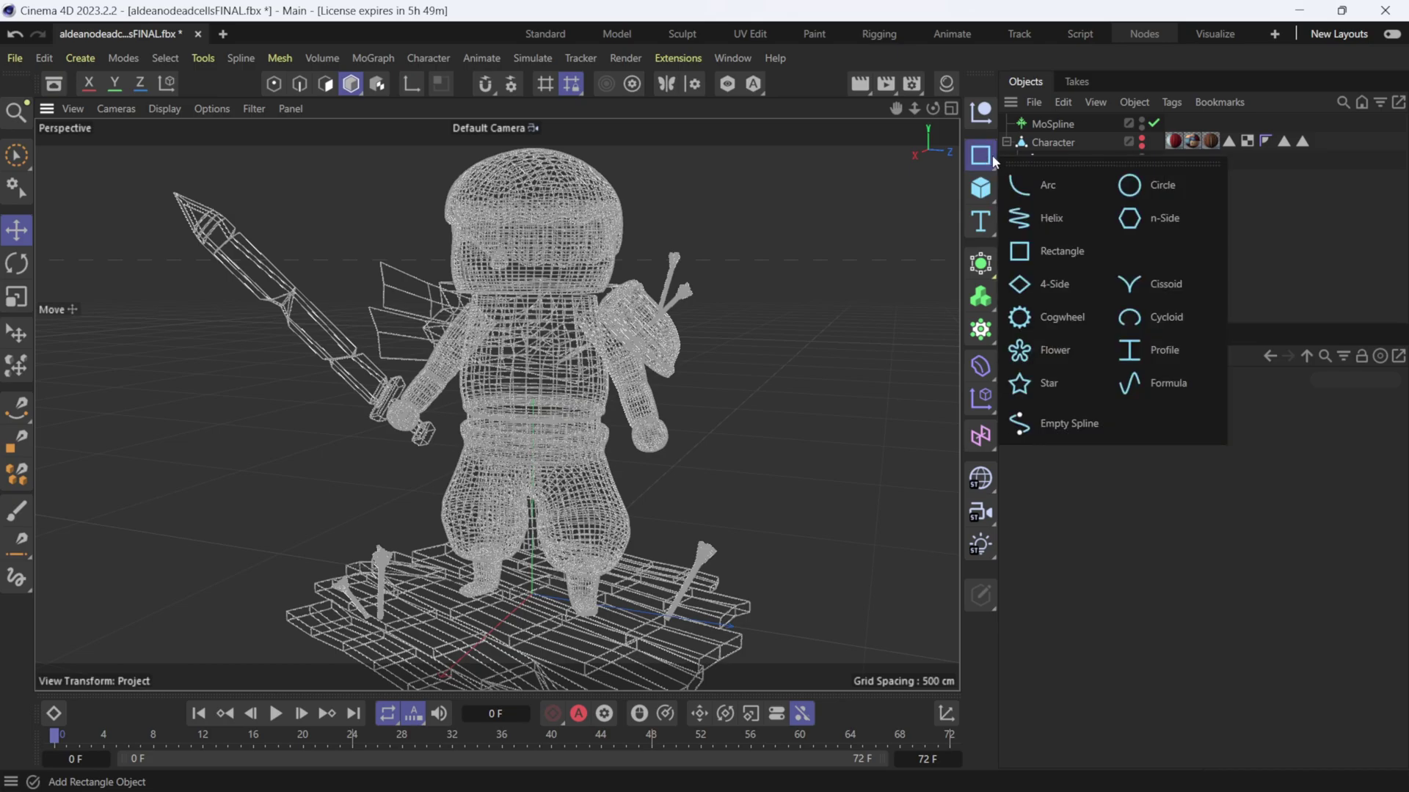
{"action": "left_click", "coordinate": [1142, 187]}
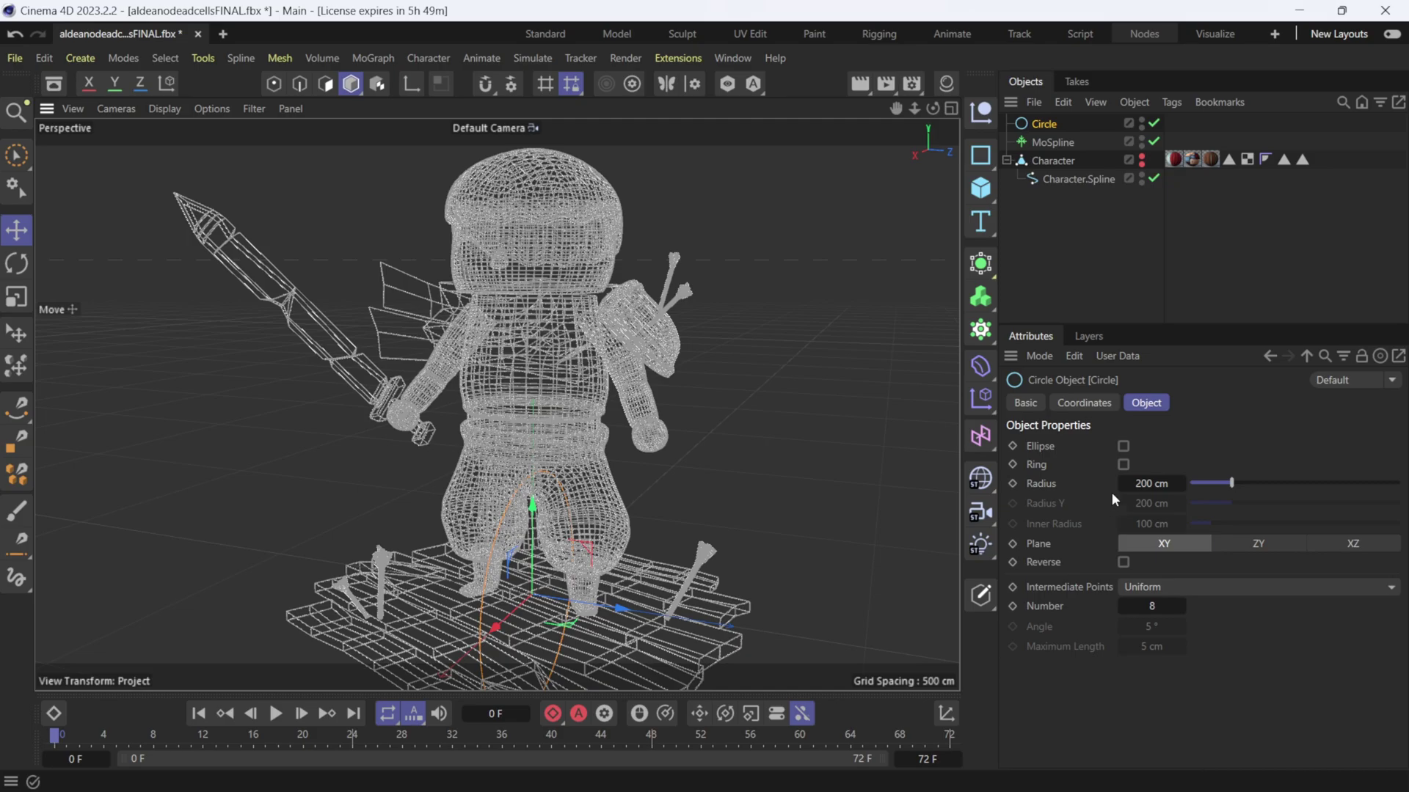
{"action": "double_click", "coordinate": [1150, 484]}
{"action": "type", "text": "1"}
{"action": "key", "text": "Return"}
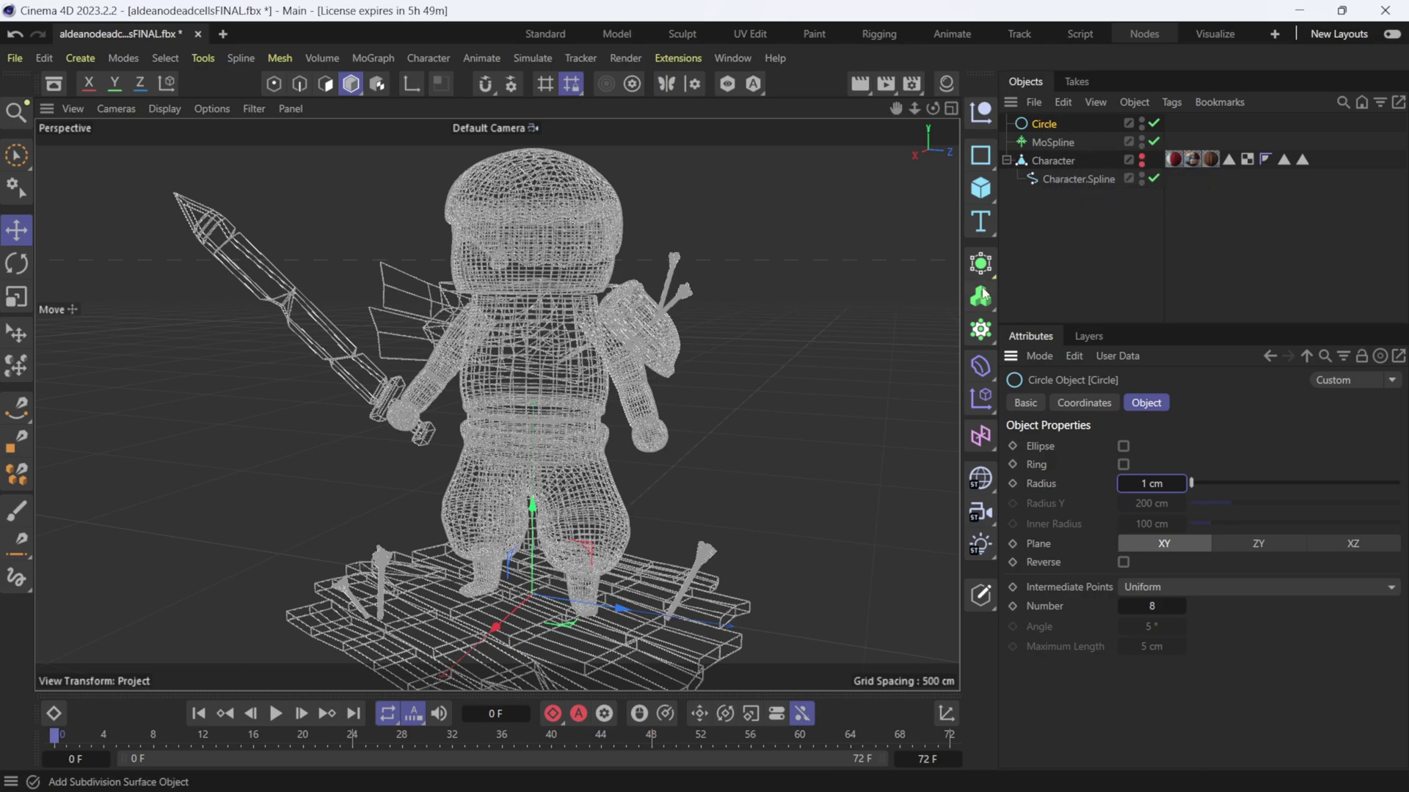
{"action": "left_click", "coordinate": [971, 264]}
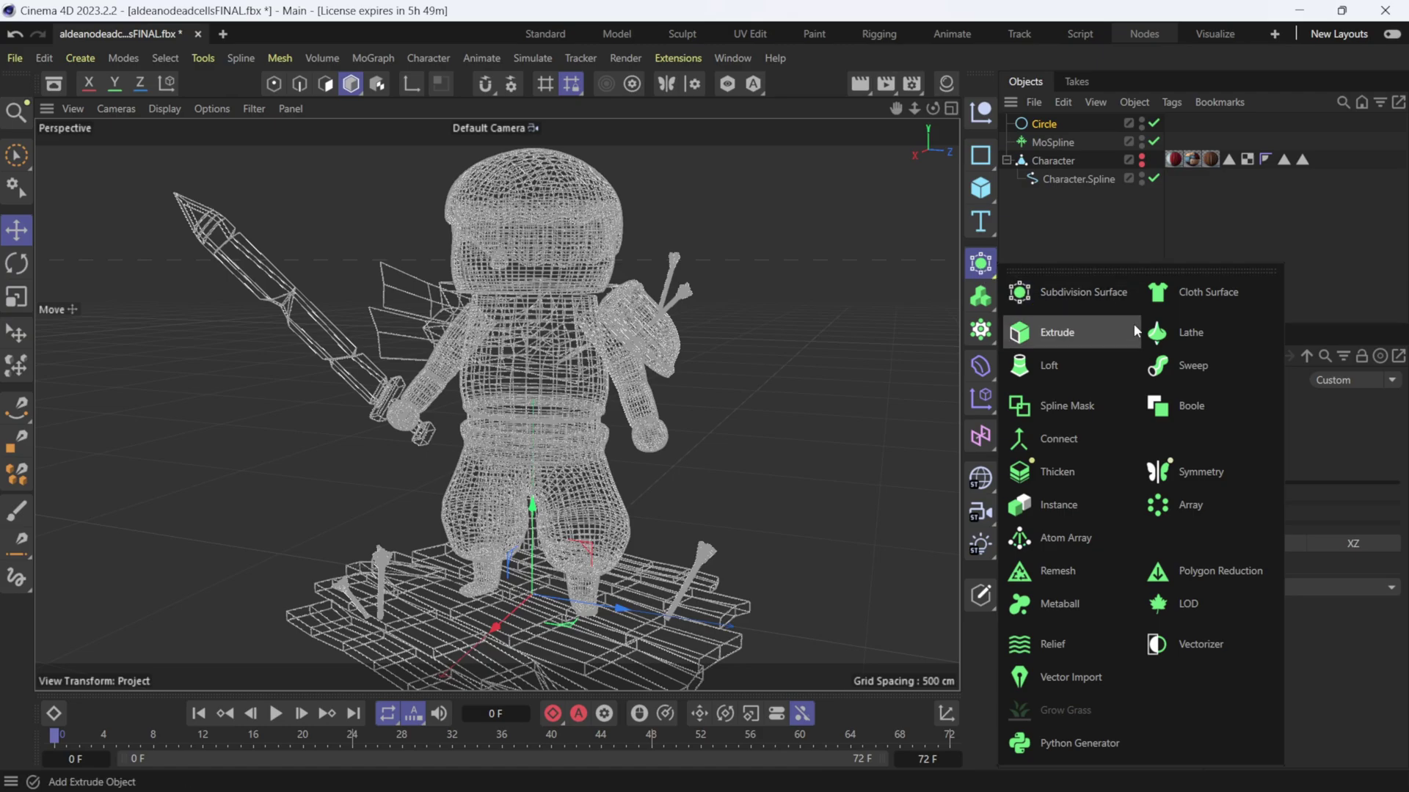
Add a Sweep generator and nest the Circle, then the MoSpline, under it.
{"action": "left_click", "coordinate": [1184, 369]}
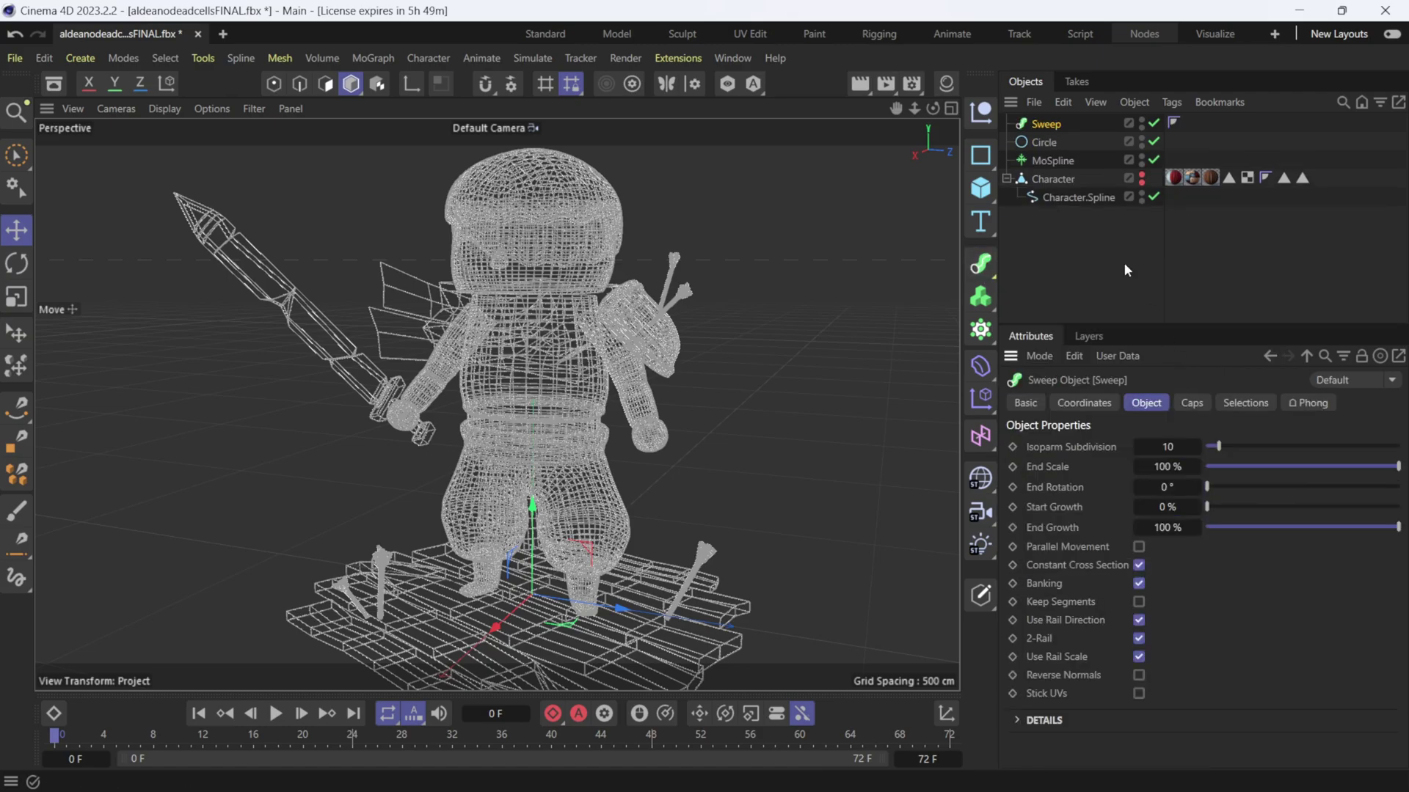
{"action": "left_click", "coordinate": [1045, 143]}
{"action": "left_click_drag", "start_coordinate": [1045, 144], "coordinate": [1048, 123]}
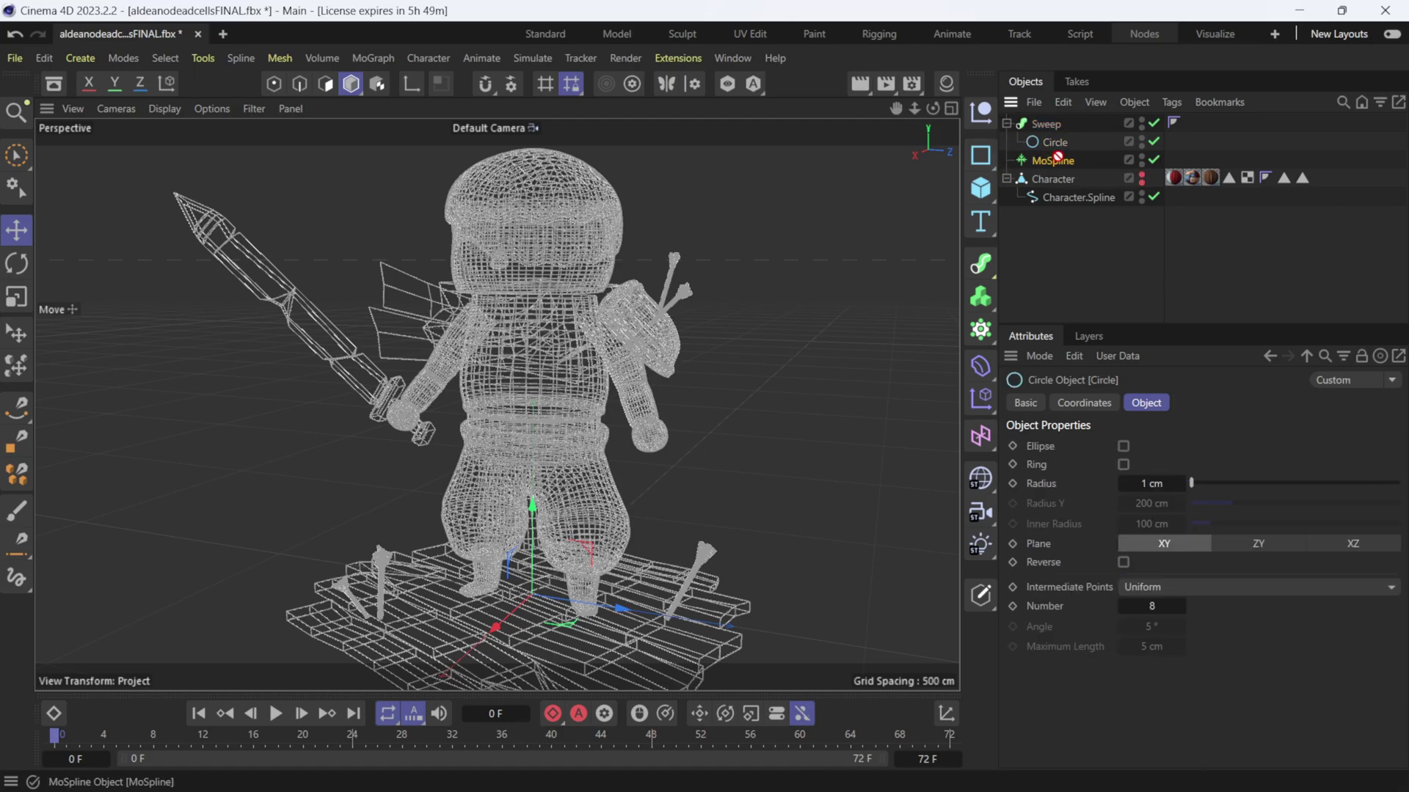
{"action": "left_click_drag", "start_coordinate": [1052, 163], "coordinate": [1061, 156]}
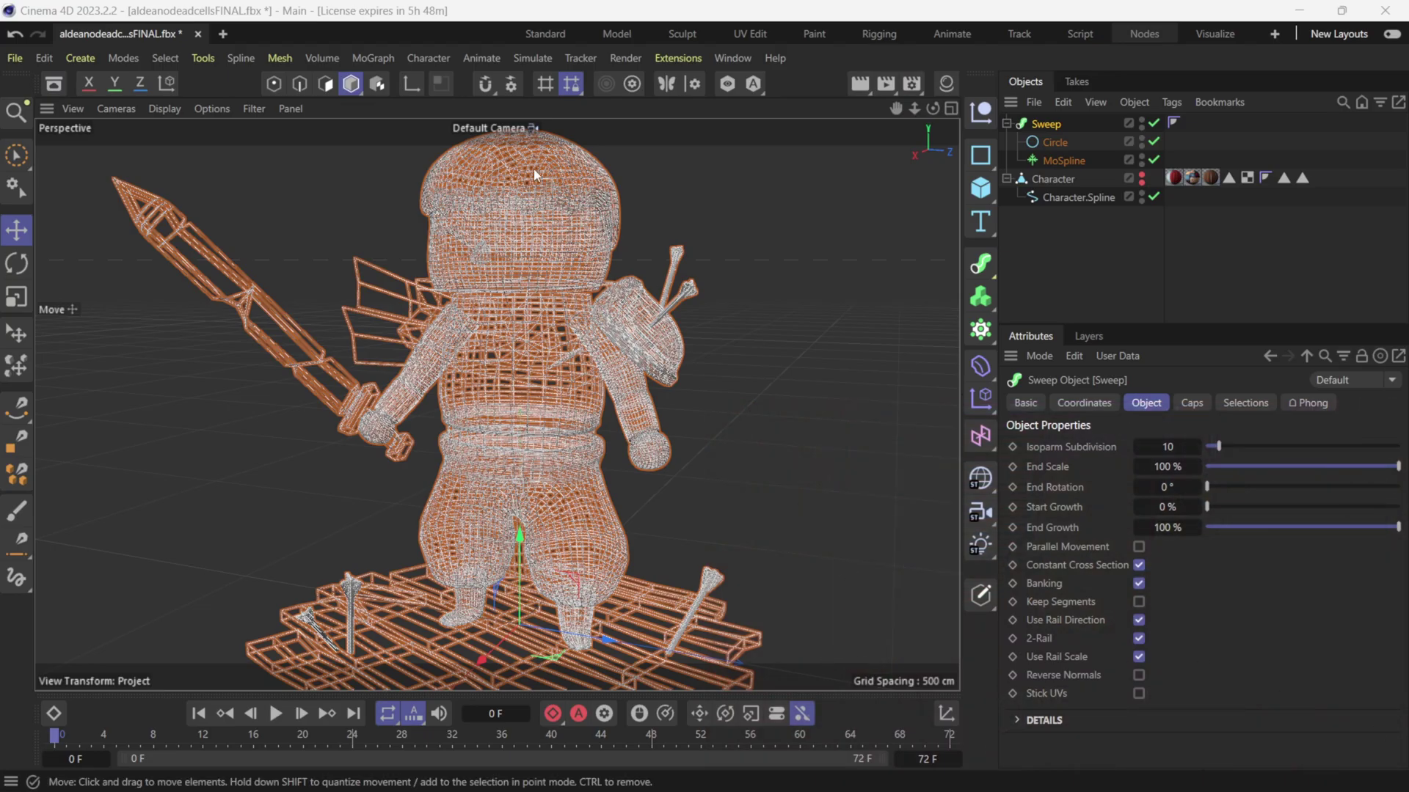
Select the MoSpline and bring up its Spline settings to change the width to 0.2 cm.
{"action": "scroll", "coordinate": [567, 279], "scroll_direction": "up", "scroll_amount": 10}
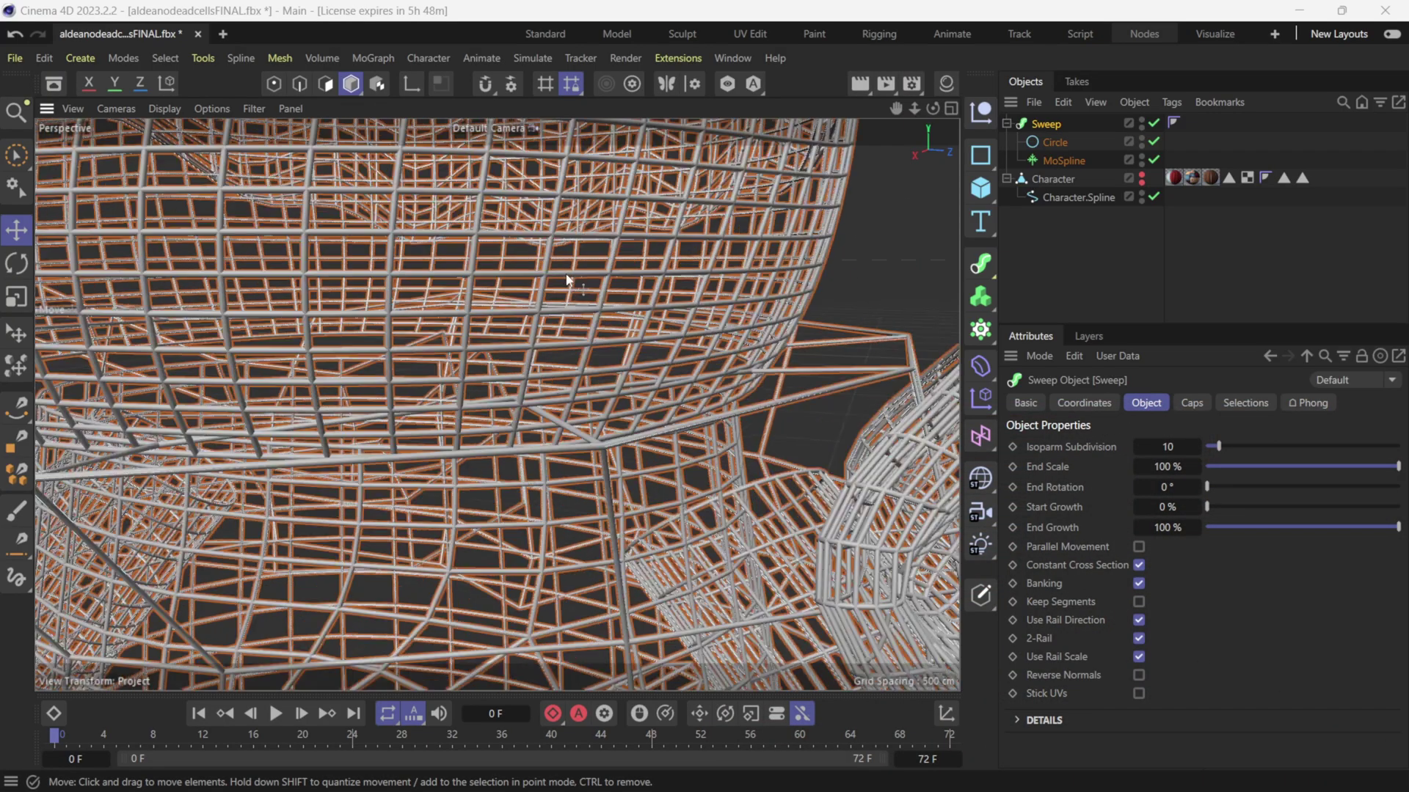
{"action": "scroll", "coordinate": [566, 280], "scroll_direction": "up", "scroll_amount": 4}
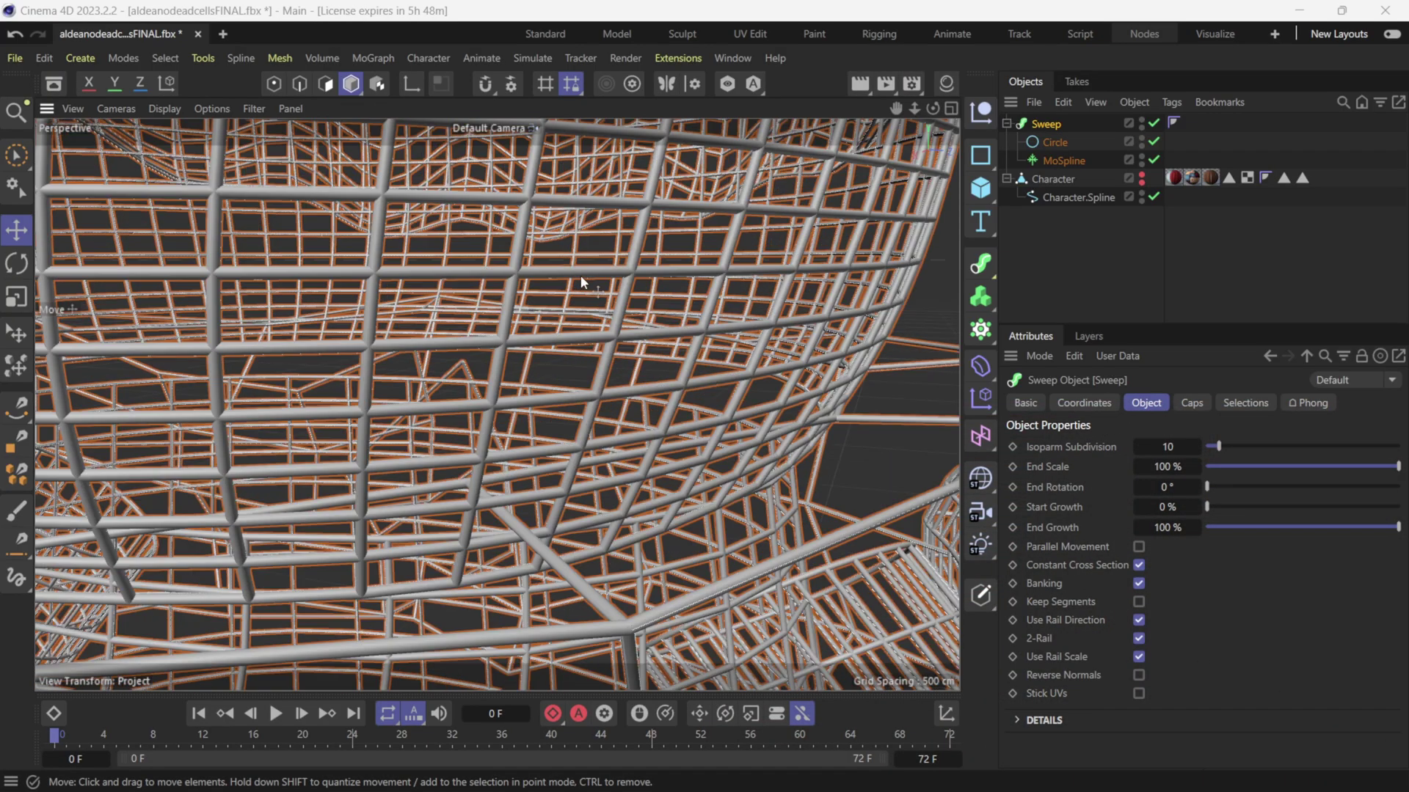
{"action": "scroll", "coordinate": [580, 275], "scroll_direction": "down", "scroll_amount": 8}
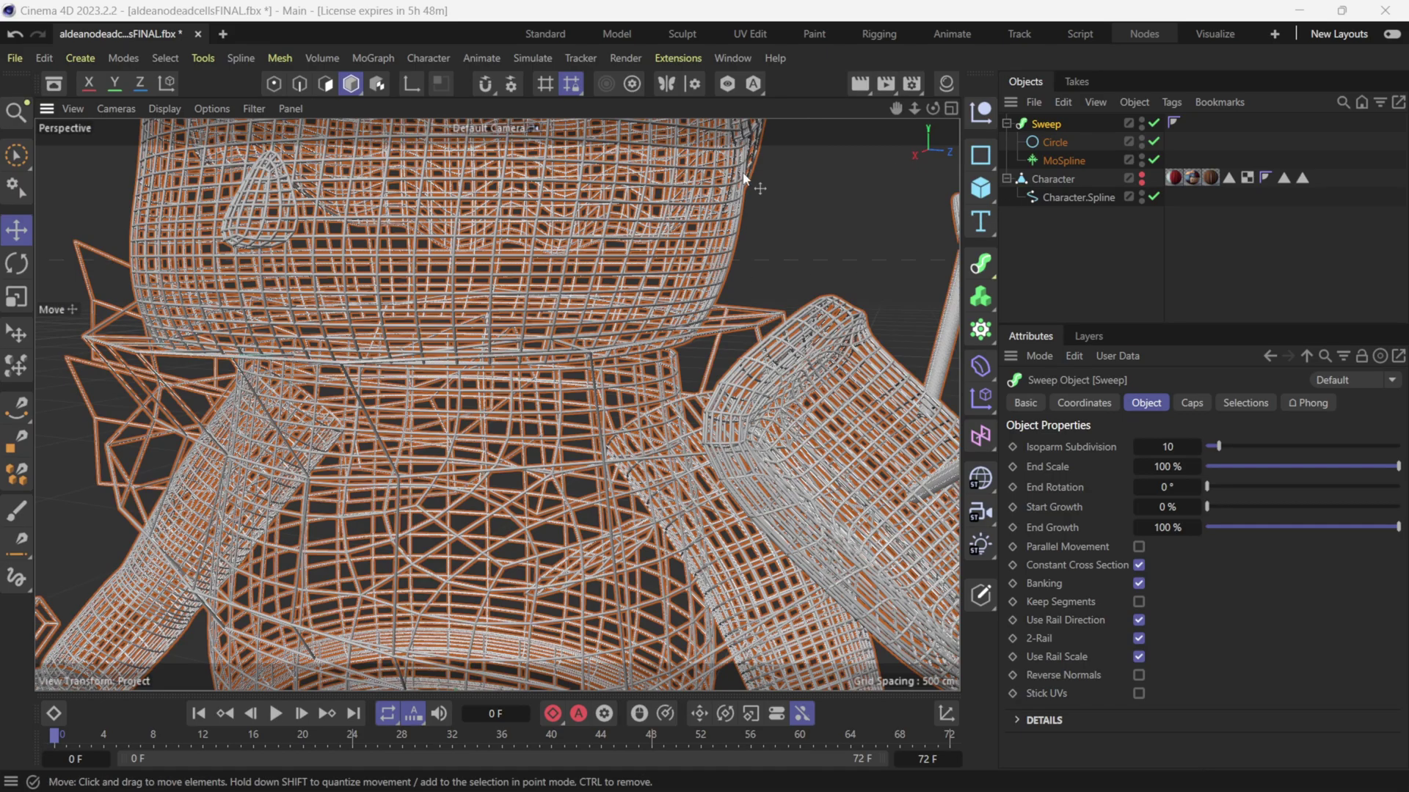
{"action": "left_click", "coordinate": [1058, 159]}
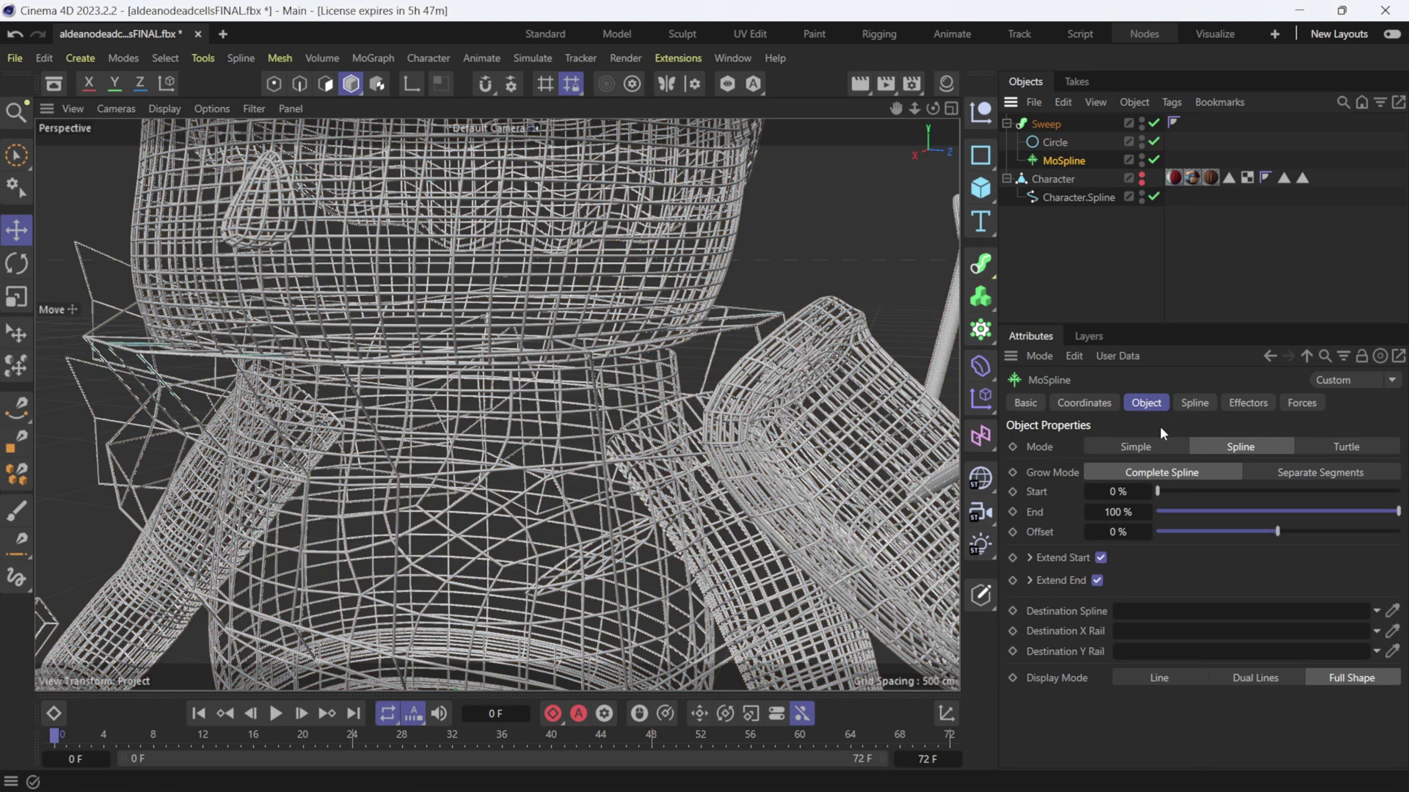
{"action": "left_click", "coordinate": [1194, 402]}
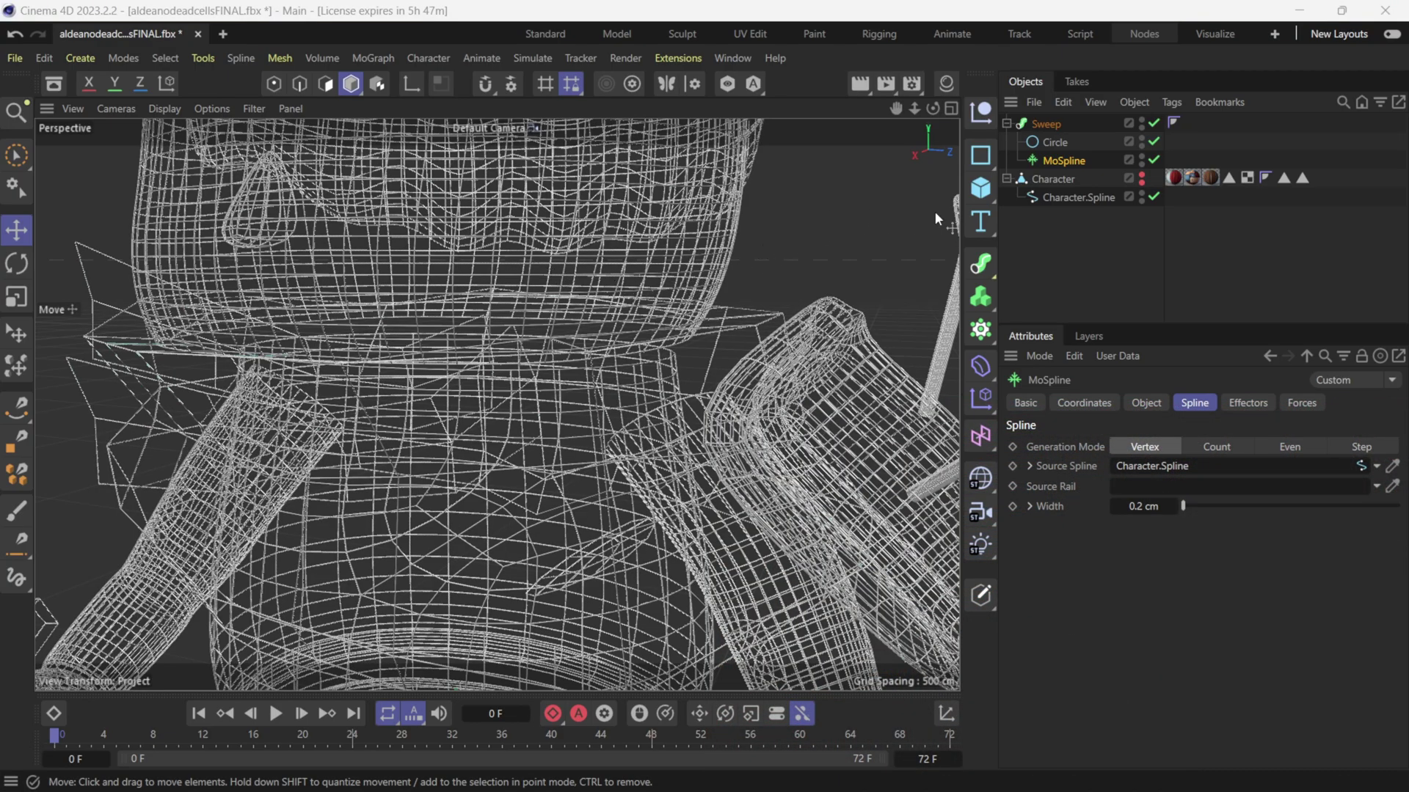
Create a new material coloured pure red (R255 G0 B0) and apply it to the Sweep.
{"action": "left_click", "coordinate": [945, 83]}
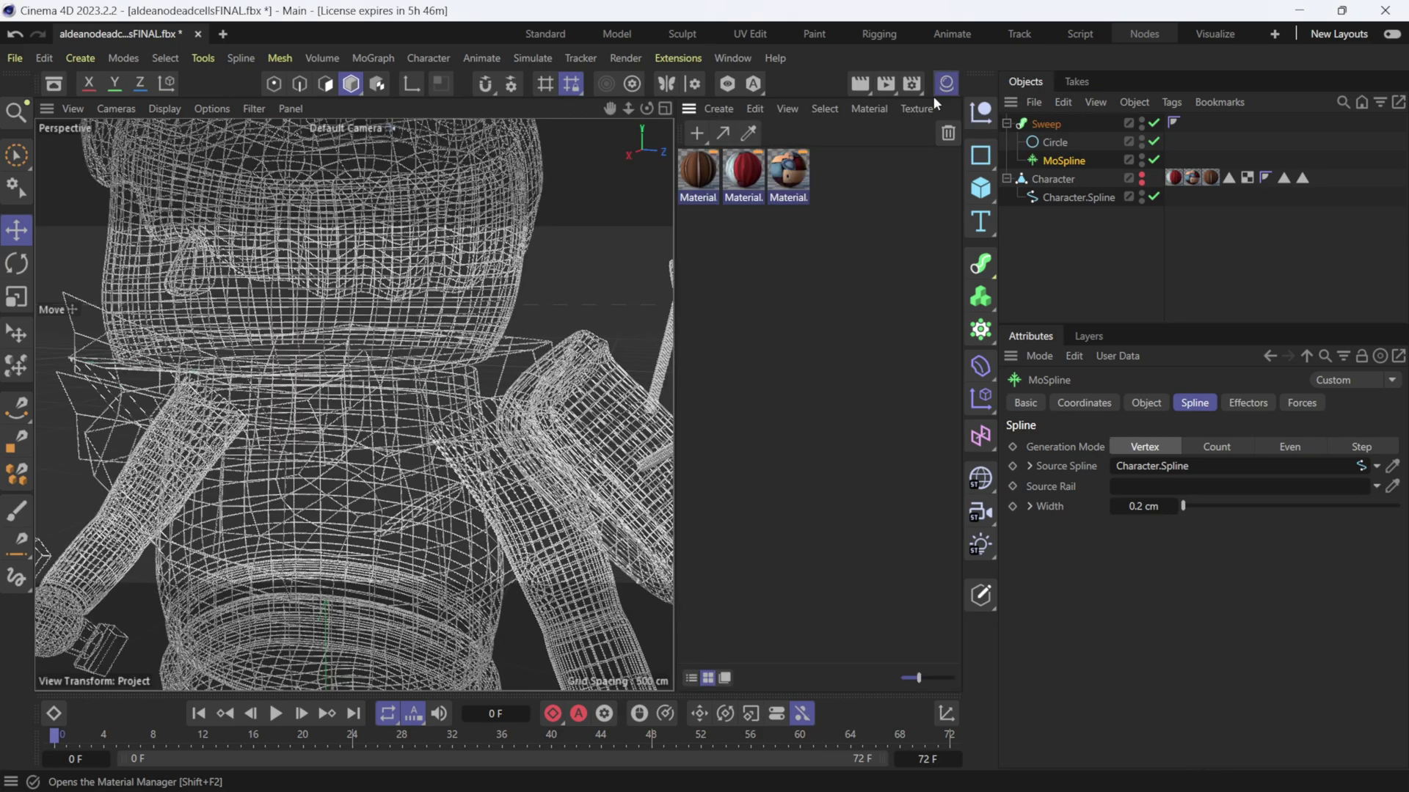
{"action": "double_click", "coordinate": [860, 174]}
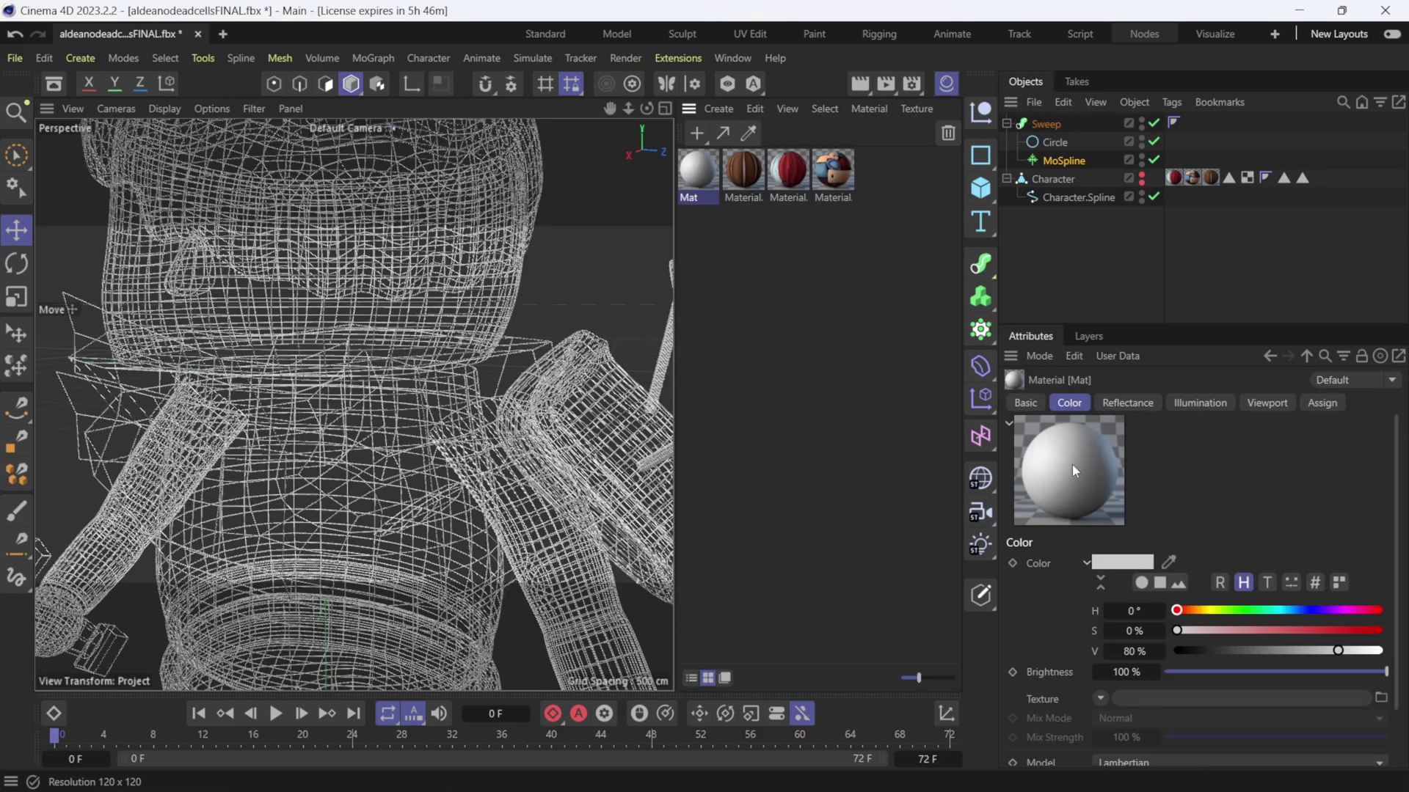
{"action": "left_click", "coordinate": [1123, 562]}
{"action": "left_click", "coordinate": [1069, 651]}
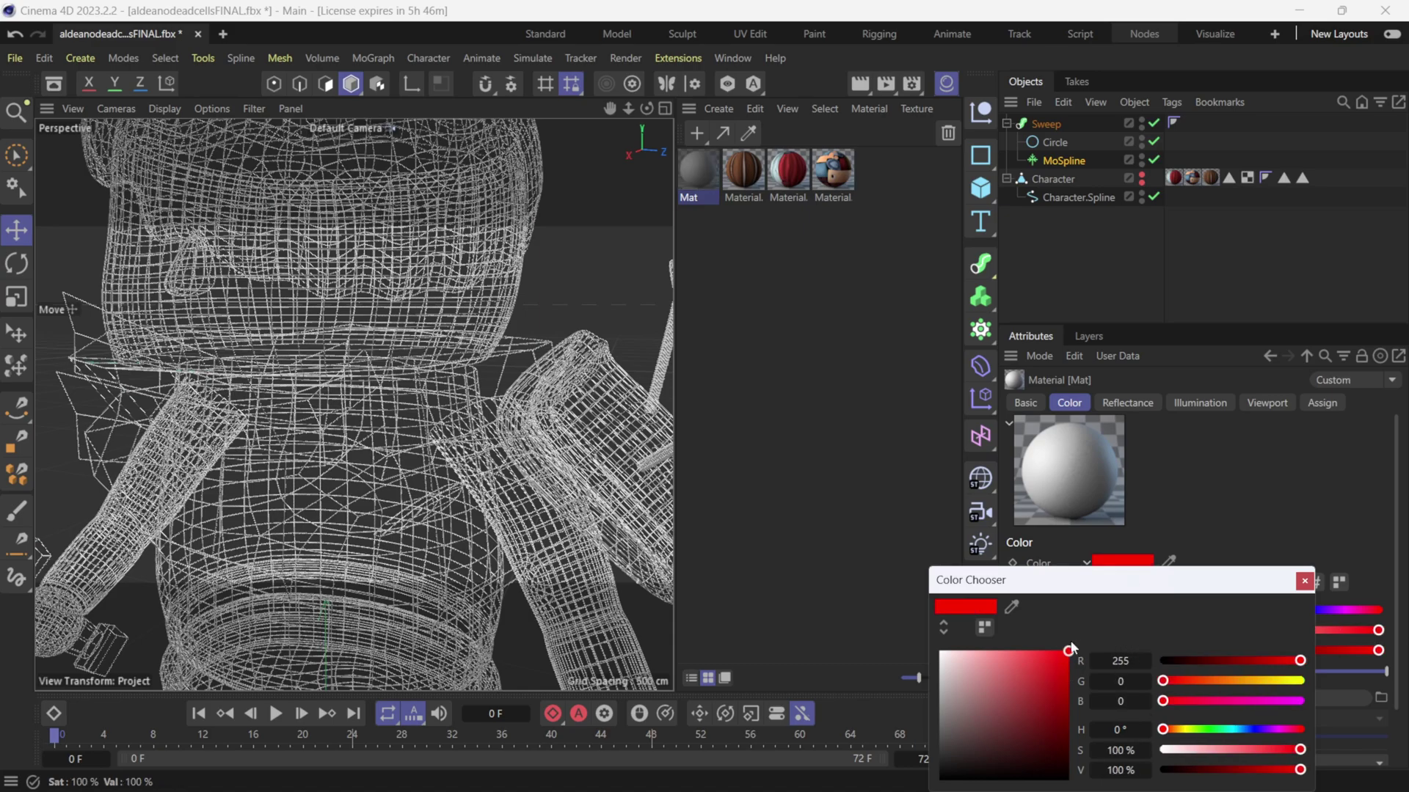
{"action": "left_click_drag", "start_coordinate": [1104, 575], "coordinate": [862, 378]}
{"action": "left_click", "coordinate": [1061, 386]}
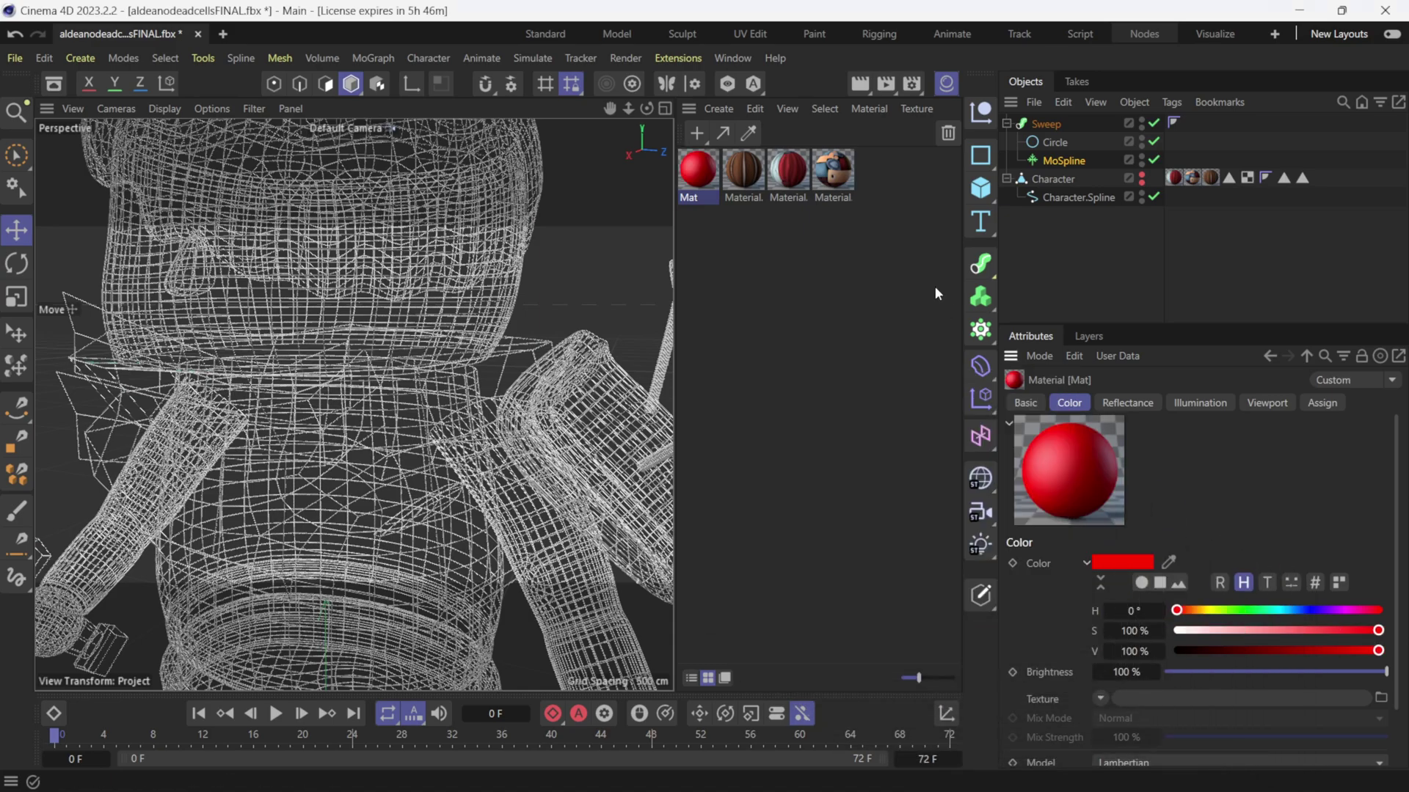
{"action": "left_click_drag", "start_coordinate": [1045, 120], "coordinate": [1044, 121]}
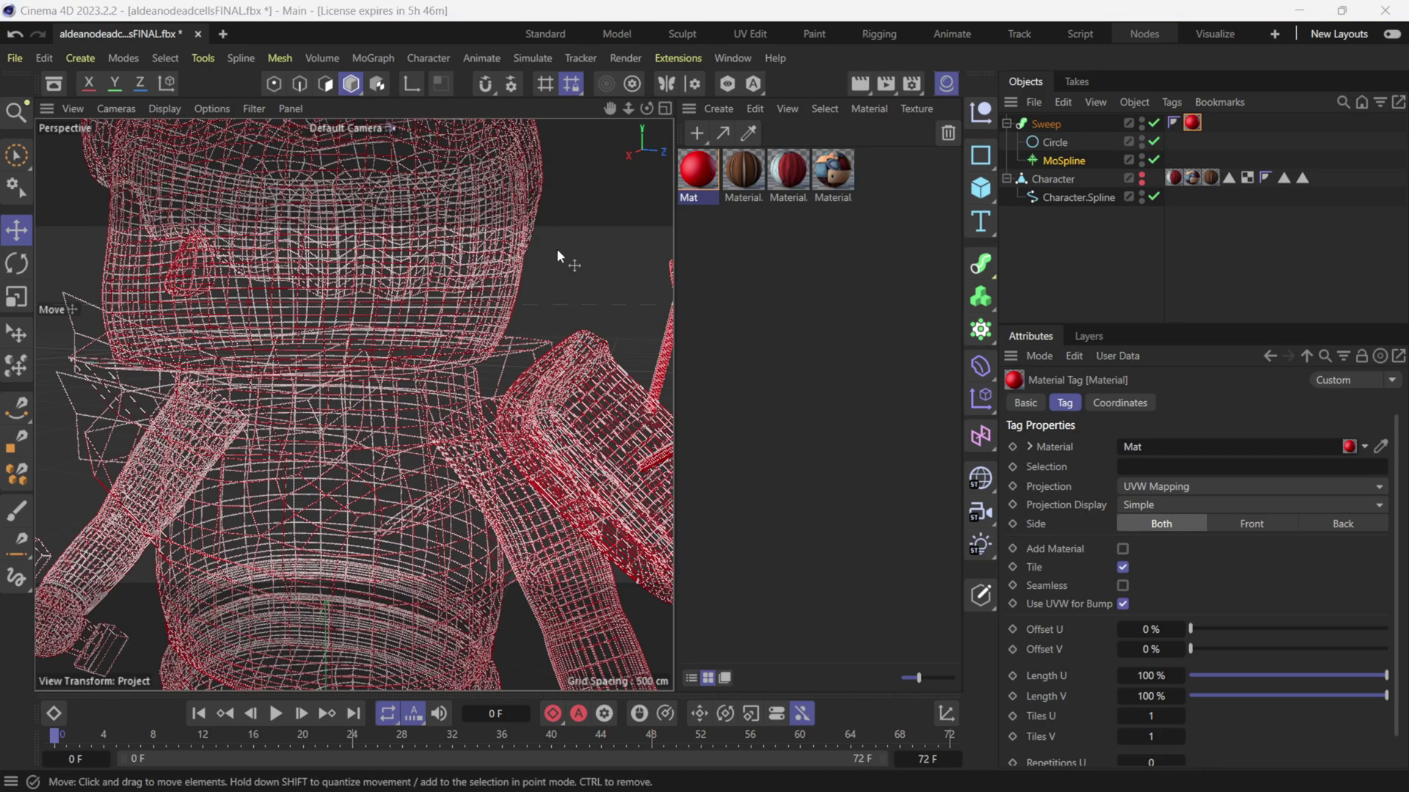
{"action": "left_click_drag", "start_coordinate": [348, 281], "coordinate": [452, 334], "text": "alt"}
Duplicate Character as a visible Character.1 and delete its three material tags.
{"action": "left_click", "coordinate": [1055, 182]}
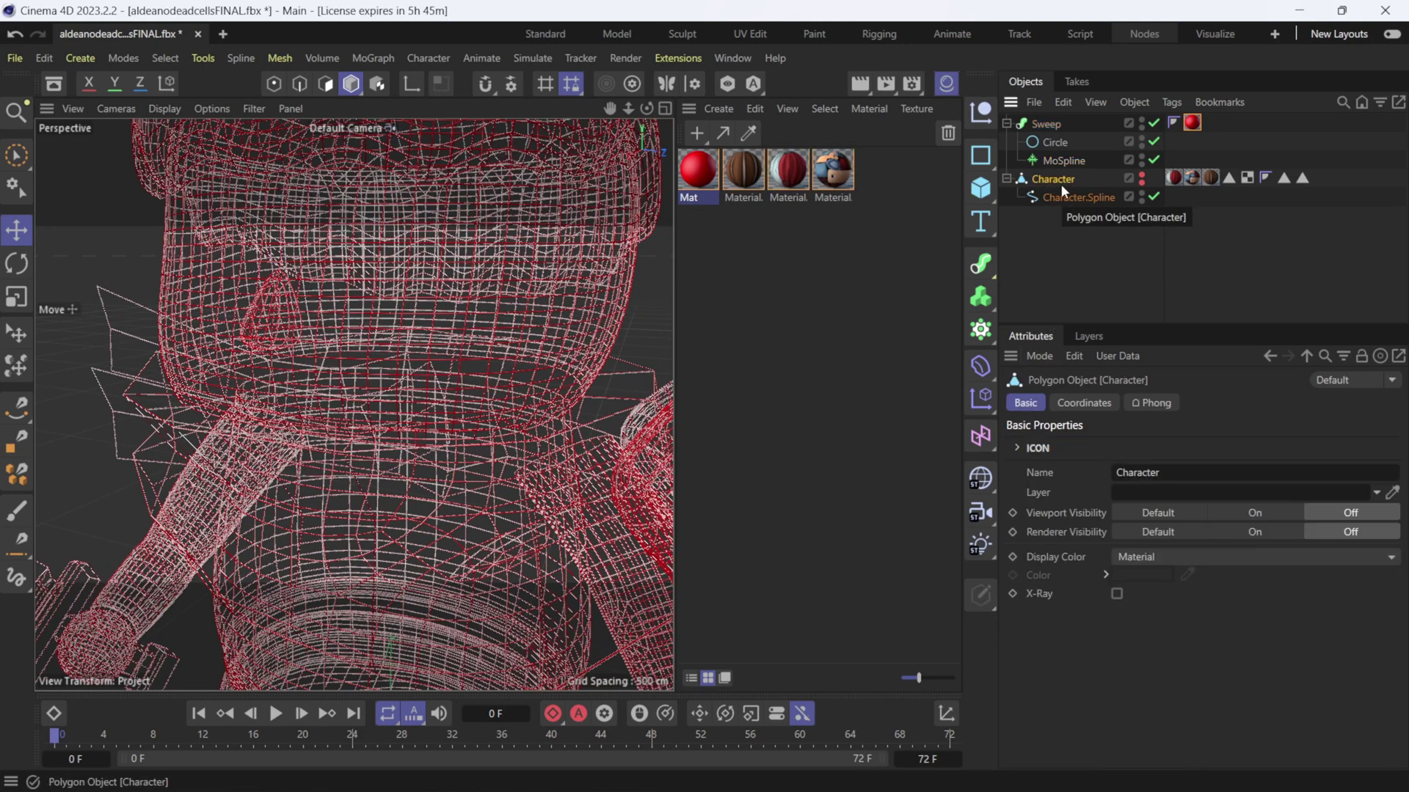
{"action": "left_click_drag", "start_coordinate": [1058, 182], "coordinate": [1045, 236], "text": "ctrl"}
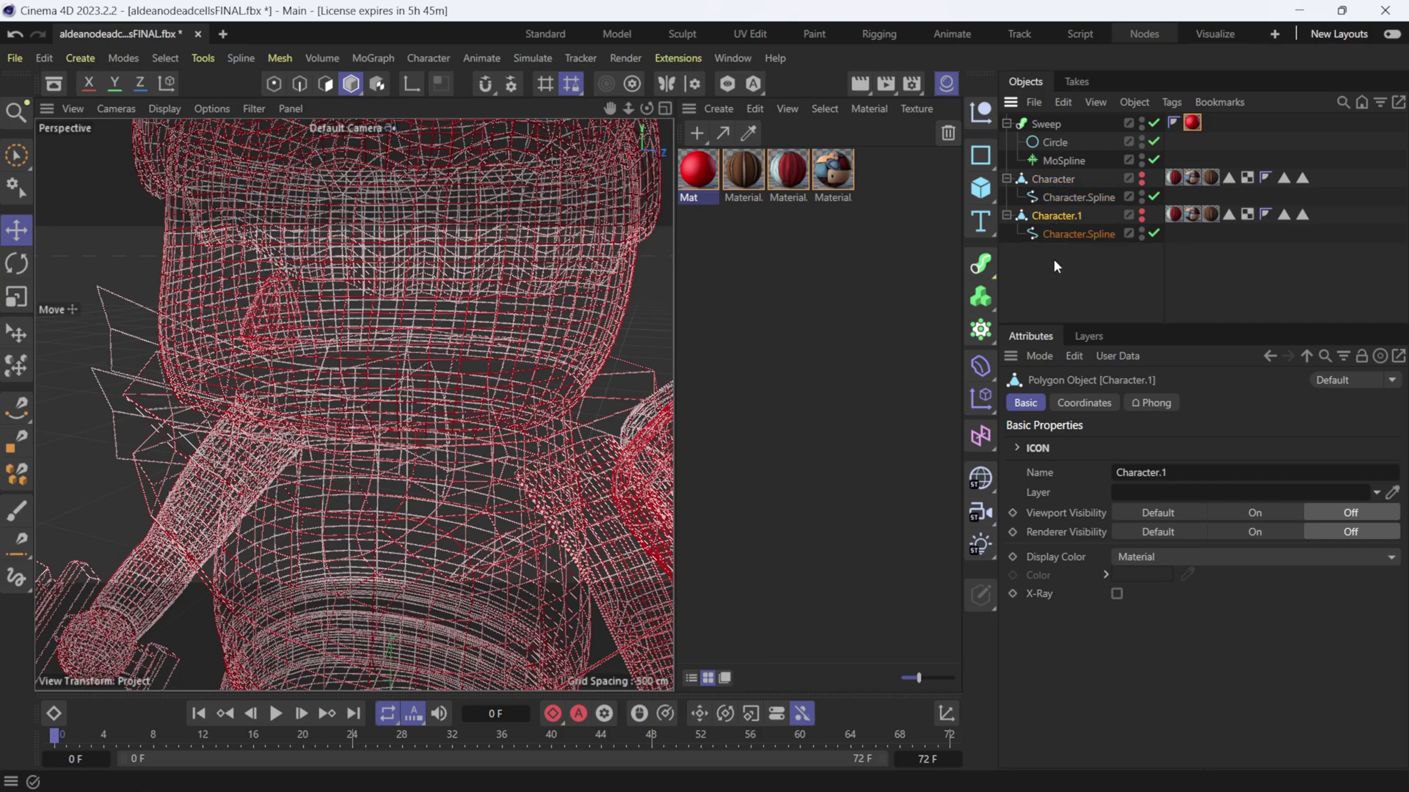
{"action": "left_click", "coordinate": [1142, 215], "text": "ctrl"}
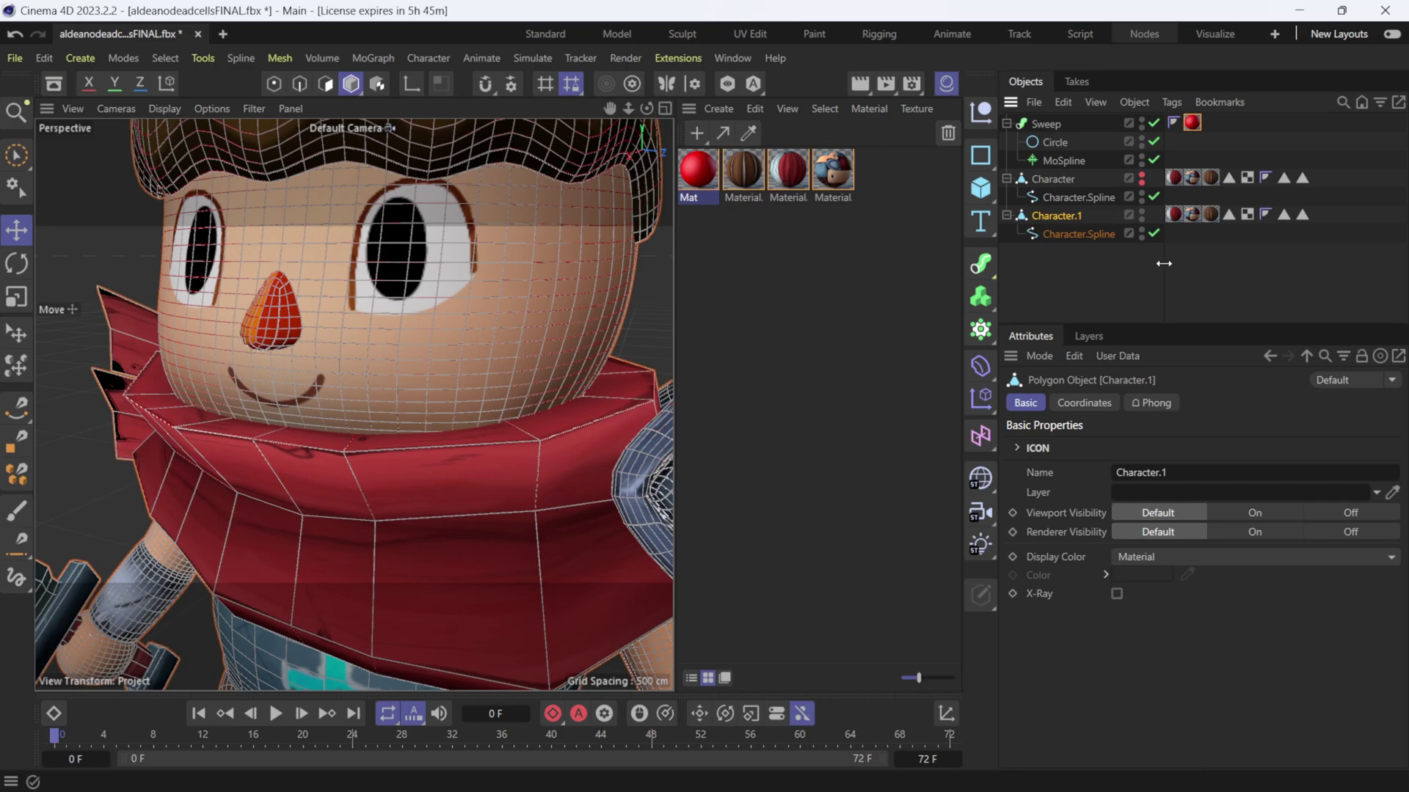
{"action": "left_click", "coordinate": [1174, 215]}
{"action": "left_click", "coordinate": [1213, 213], "text": "shift"}
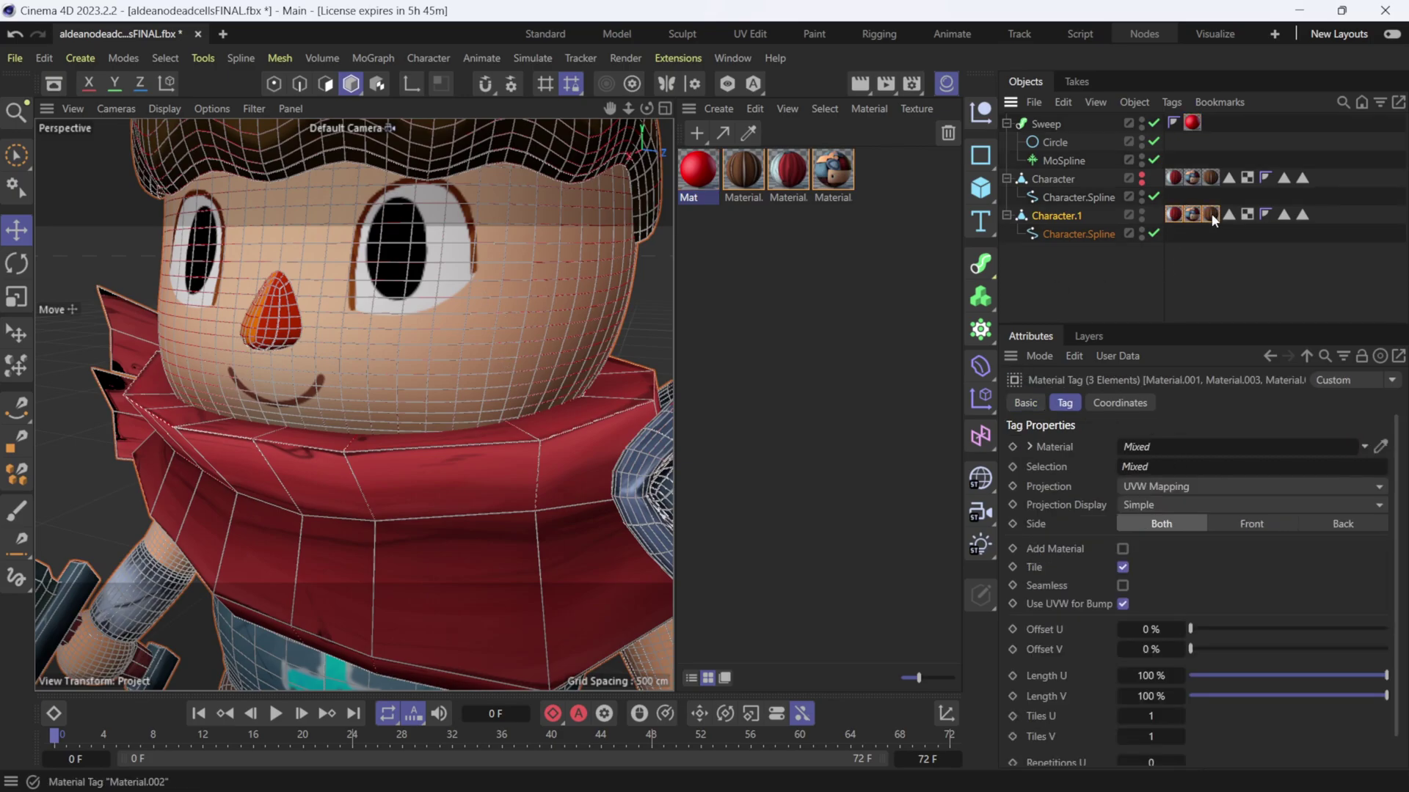
{"action": "key", "text": "Delete"}
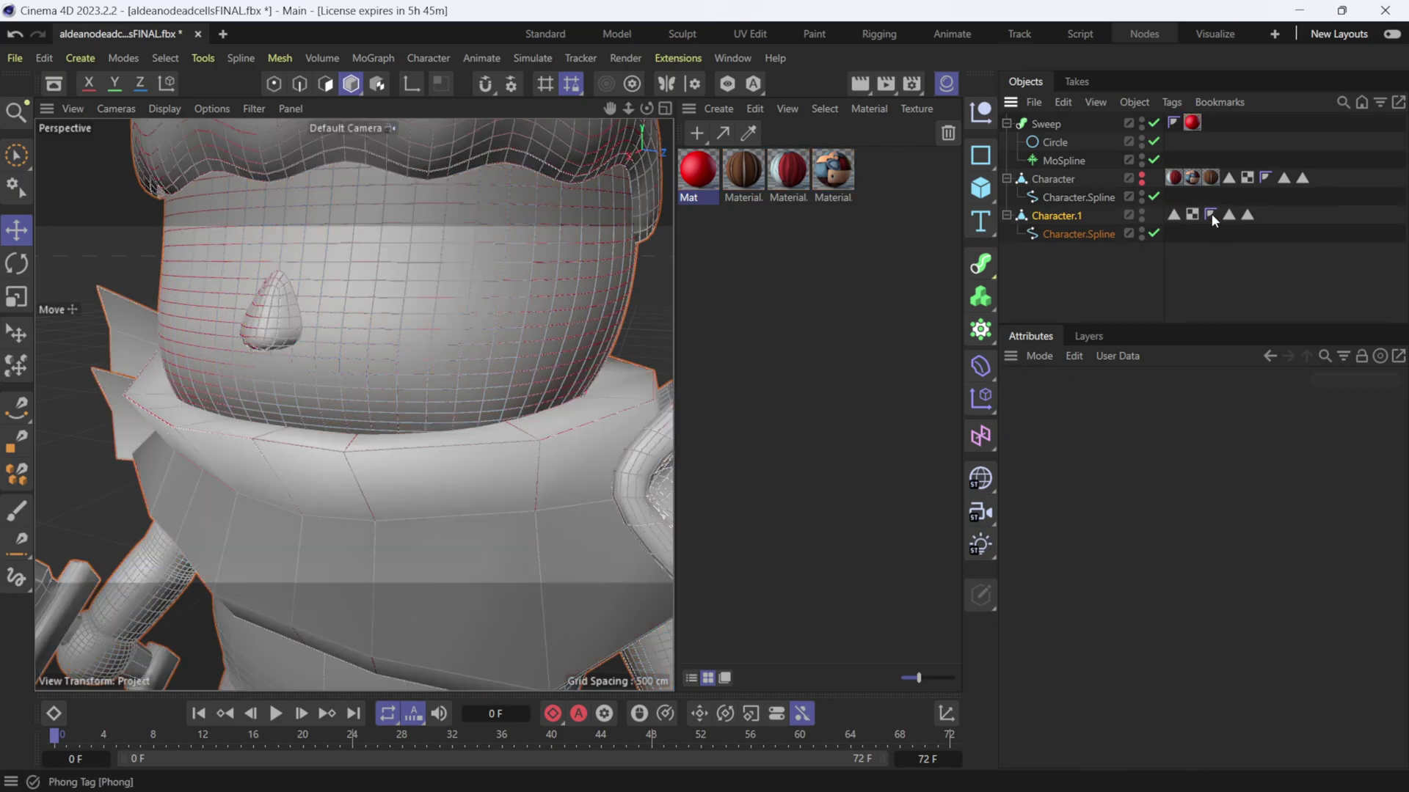
Create a new material, Mat.1, and set its colour to black.
{"action": "double_click", "coordinate": [747, 244]}
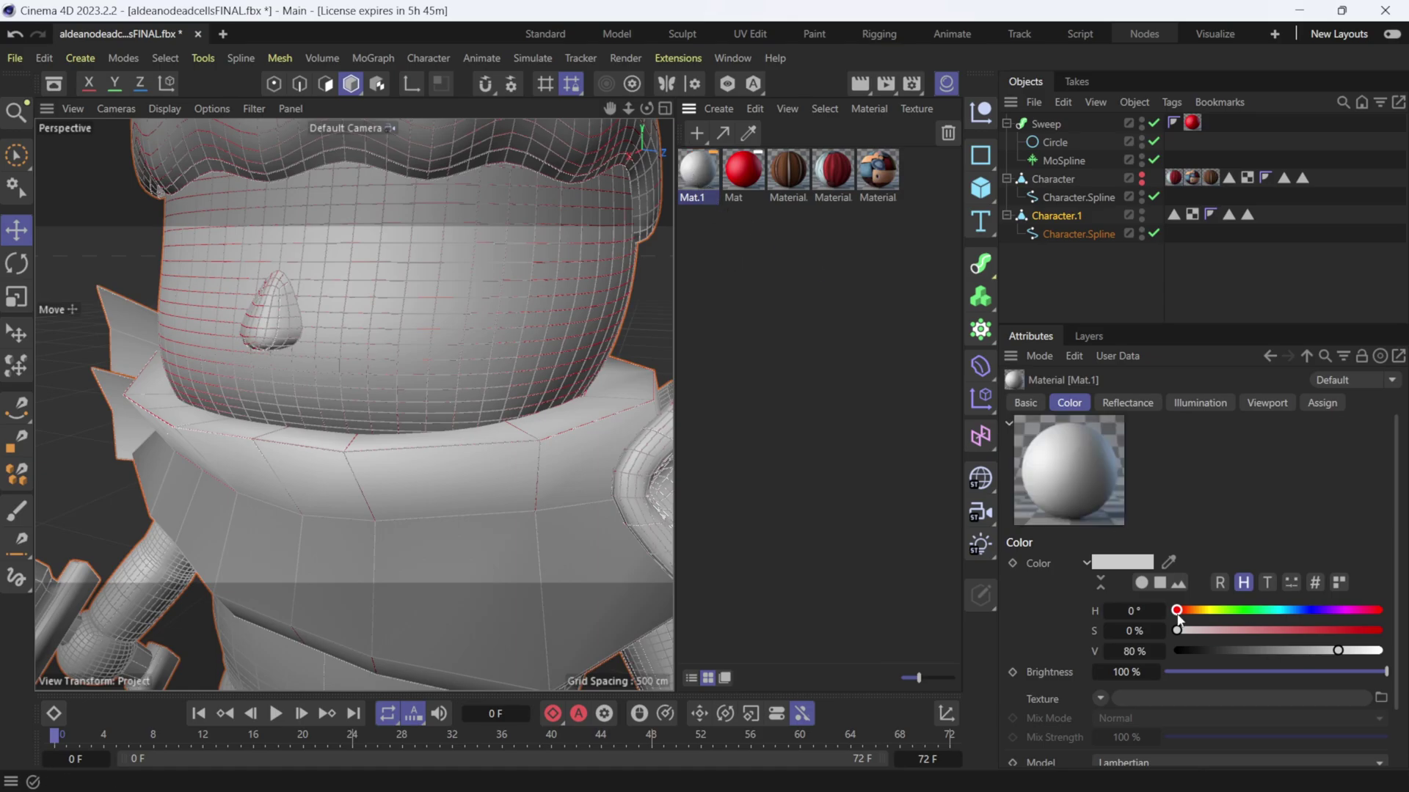
{"action": "left_click", "coordinate": [1123, 562]}
{"action": "left_click", "coordinate": [940, 778]}
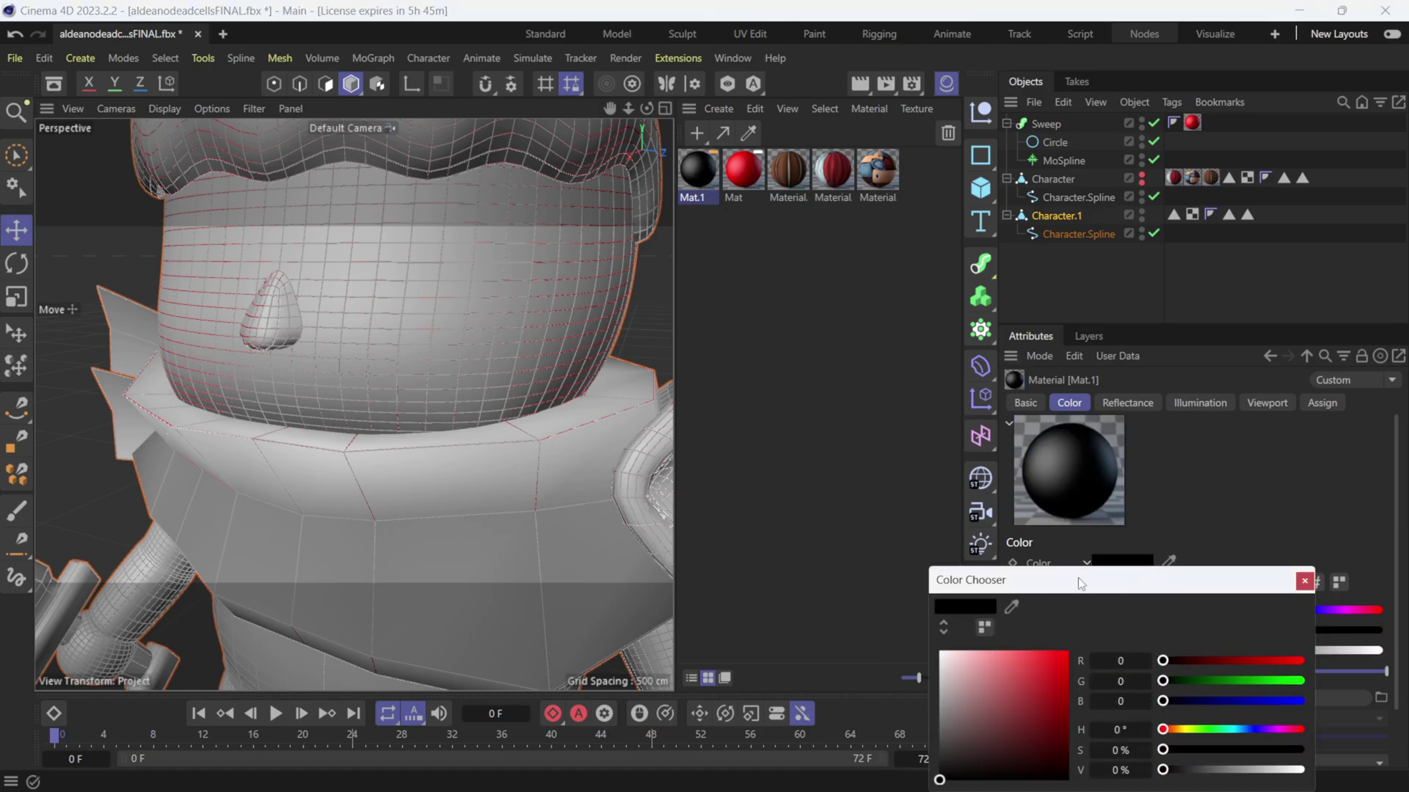
{"action": "left_click_drag", "start_coordinate": [1077, 578], "coordinate": [831, 231]}
{"action": "left_click", "coordinate": [1058, 234]}
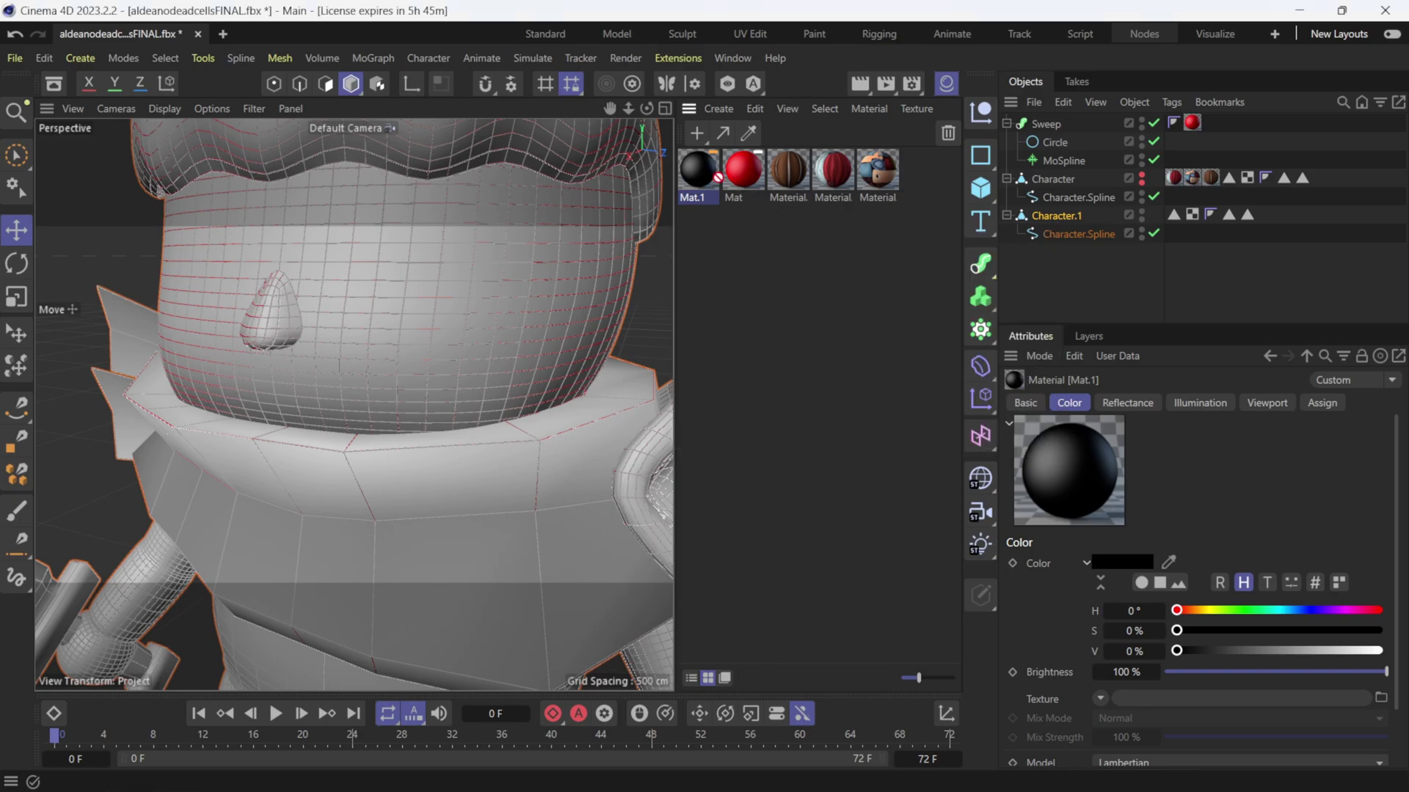
Apply Mat.1 to Character.1 and turn off the material's reflectance.
{"action": "left_click_drag", "start_coordinate": [1060, 218], "coordinate": [1060, 217]}
{"action": "left_click", "coordinate": [829, 384]}
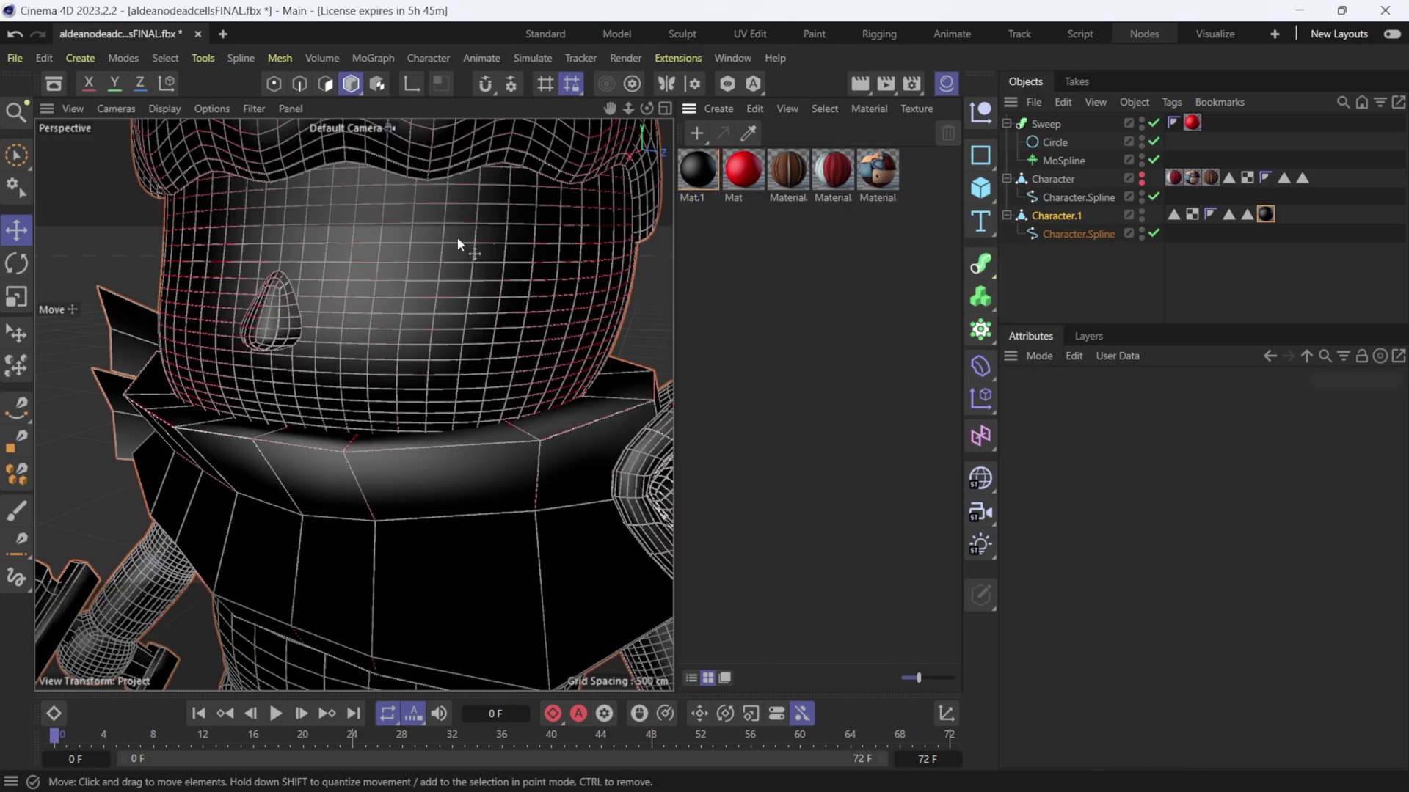
{"action": "double_click", "coordinate": [697, 171]}
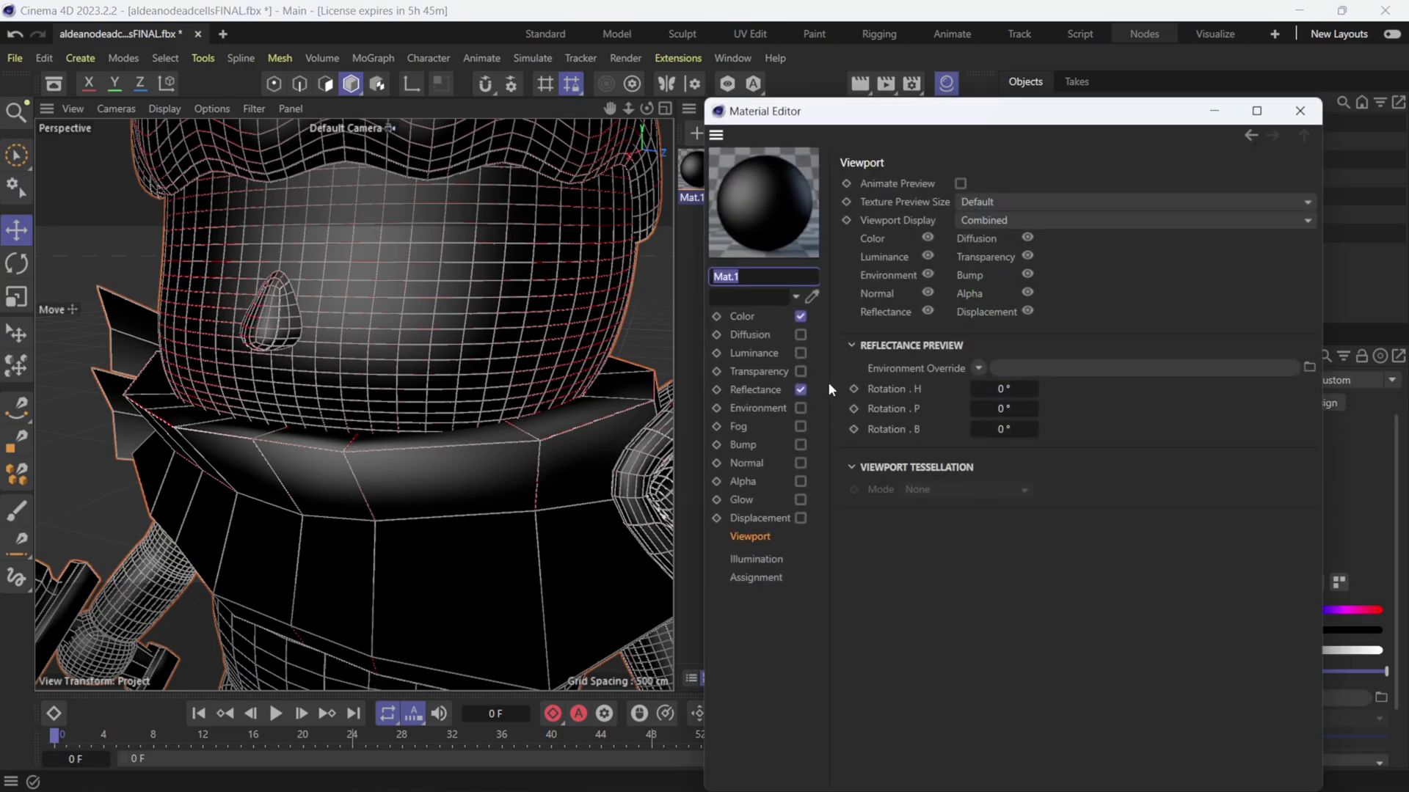
{"action": "left_click", "coordinate": [800, 390]}
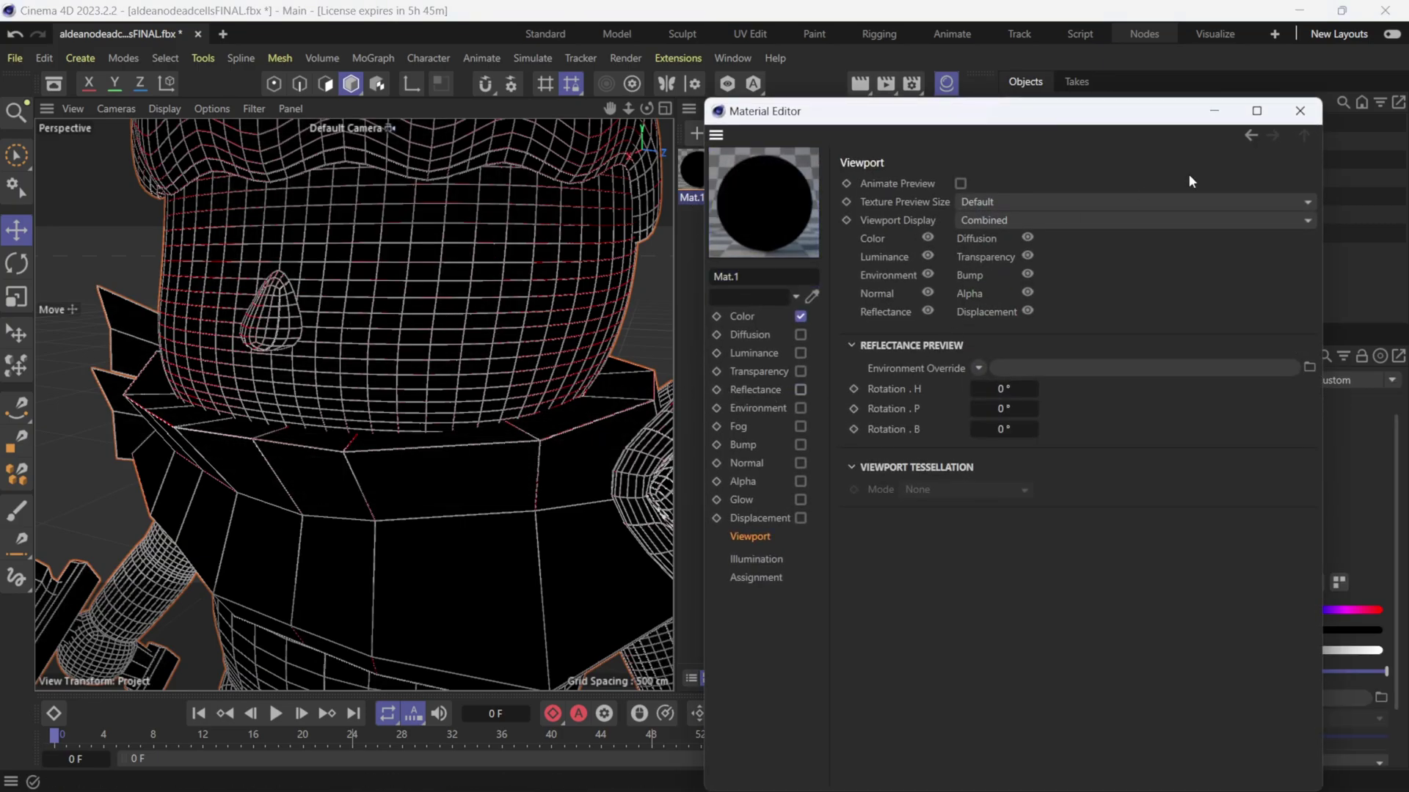
{"action": "left_click", "coordinate": [1300, 111]}
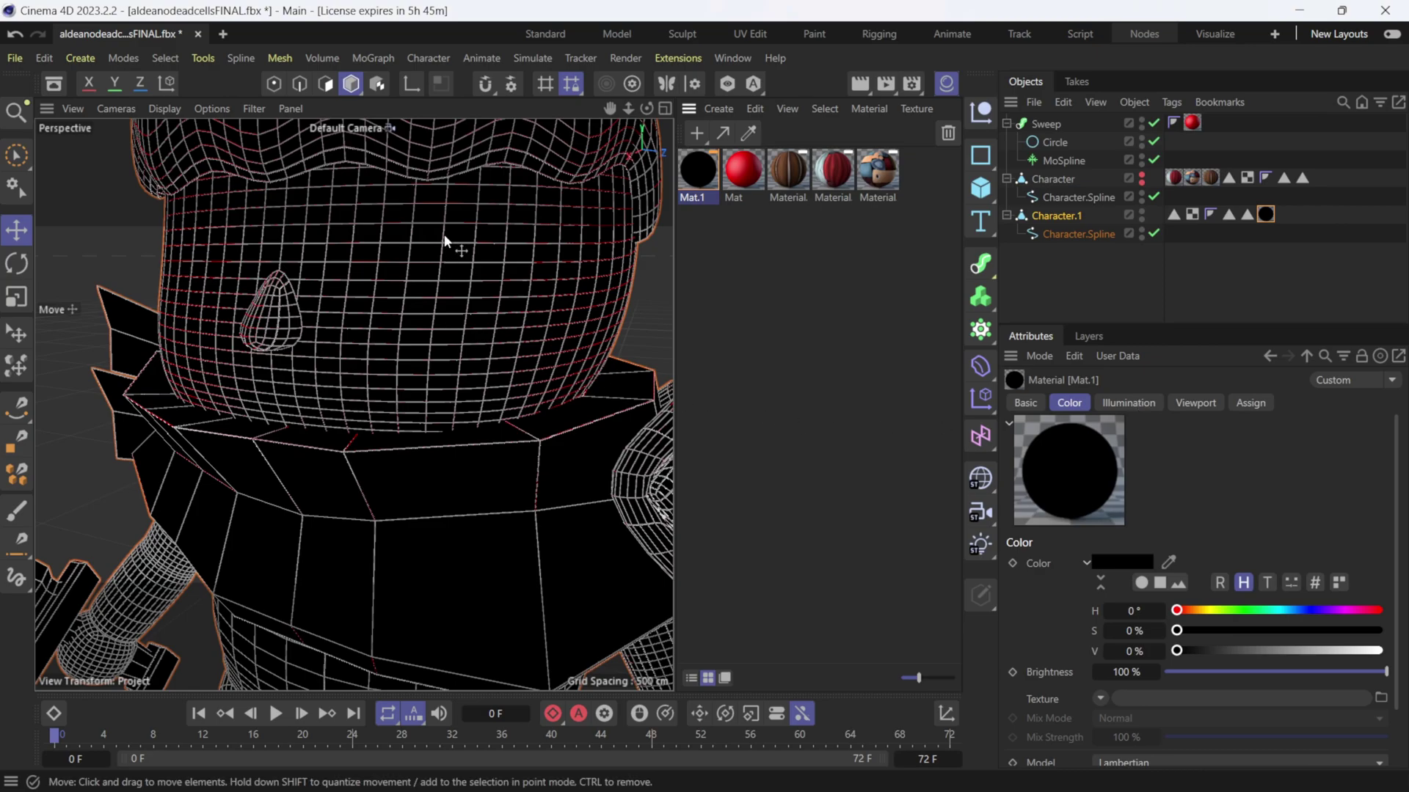
{"action": "left_click", "coordinate": [387, 247]}
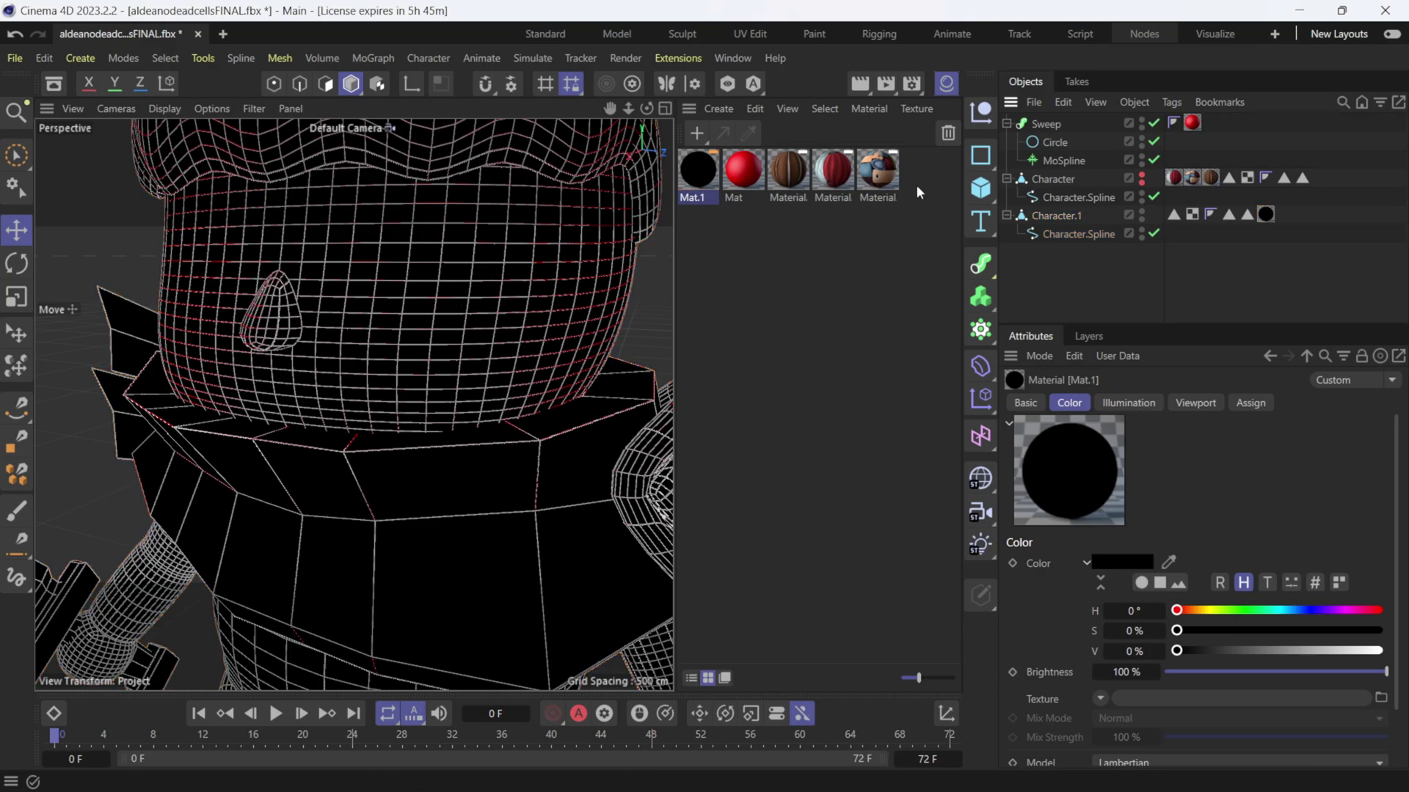
{"action": "left_click", "coordinate": [483, 309]}
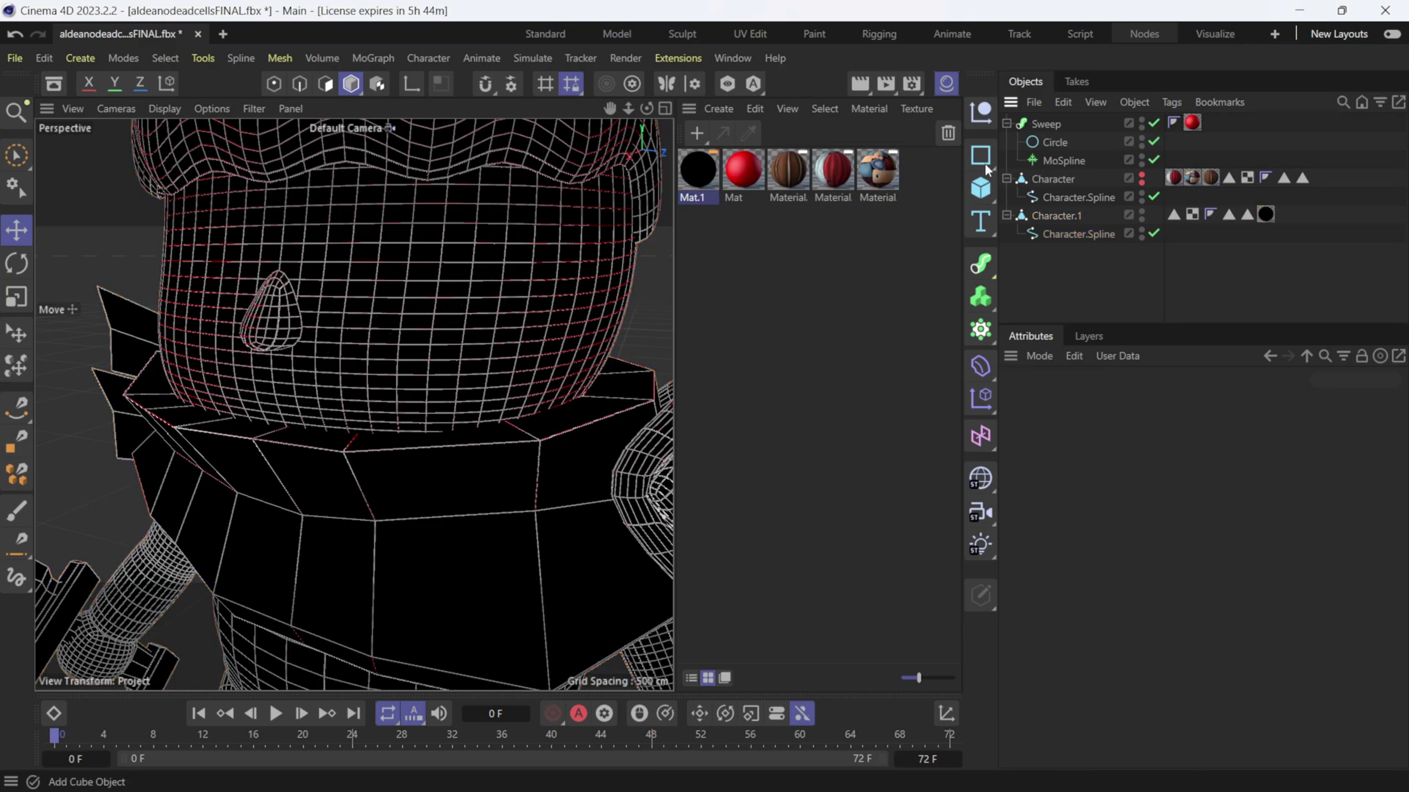
Set the Sweep's End Growth to 0% and hide Character.Spline in the viewport.
{"action": "left_click", "coordinate": [1052, 128]}
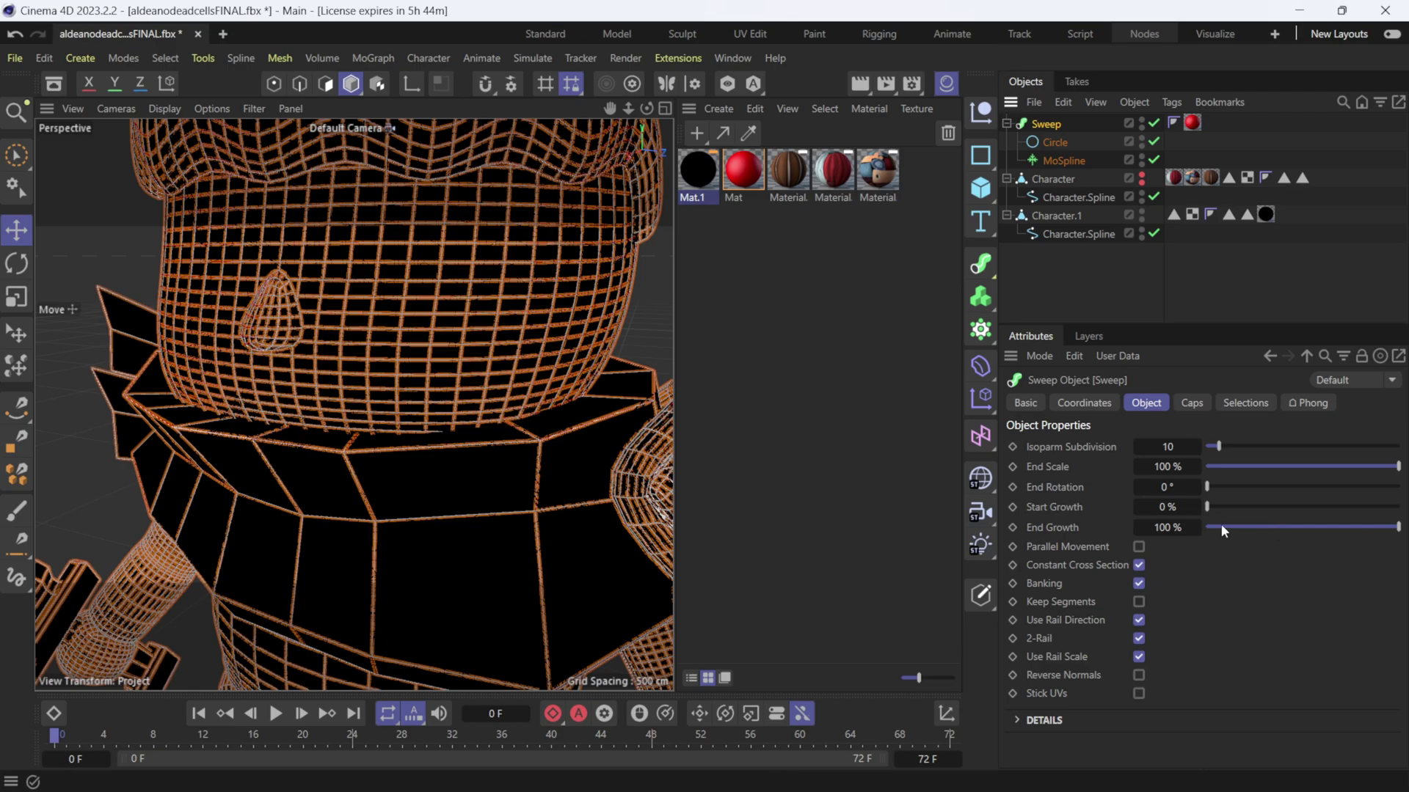
{"action": "left_click_drag", "start_coordinate": [1220, 525], "coordinate": [1129, 512]}
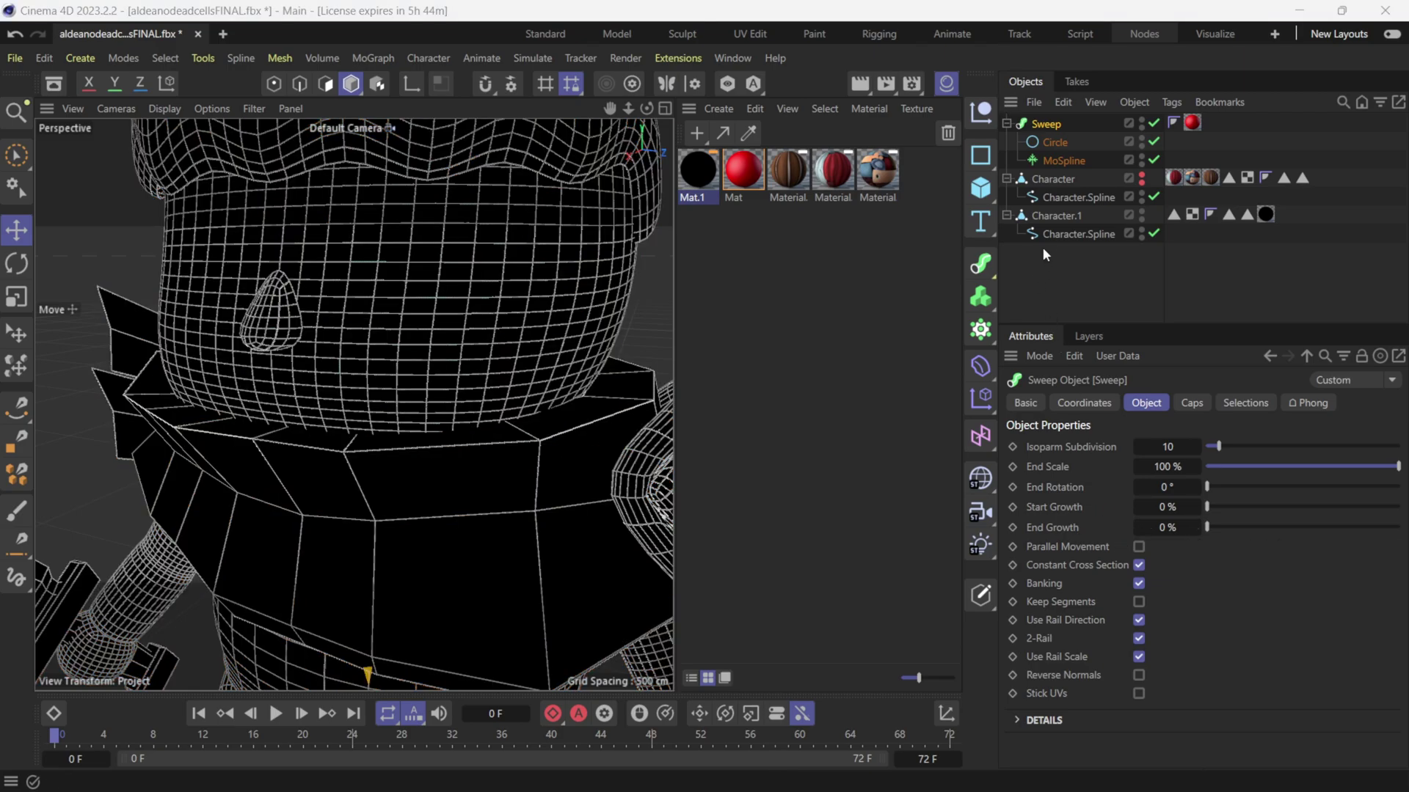
{"action": "left_click", "coordinate": [1142, 236]}
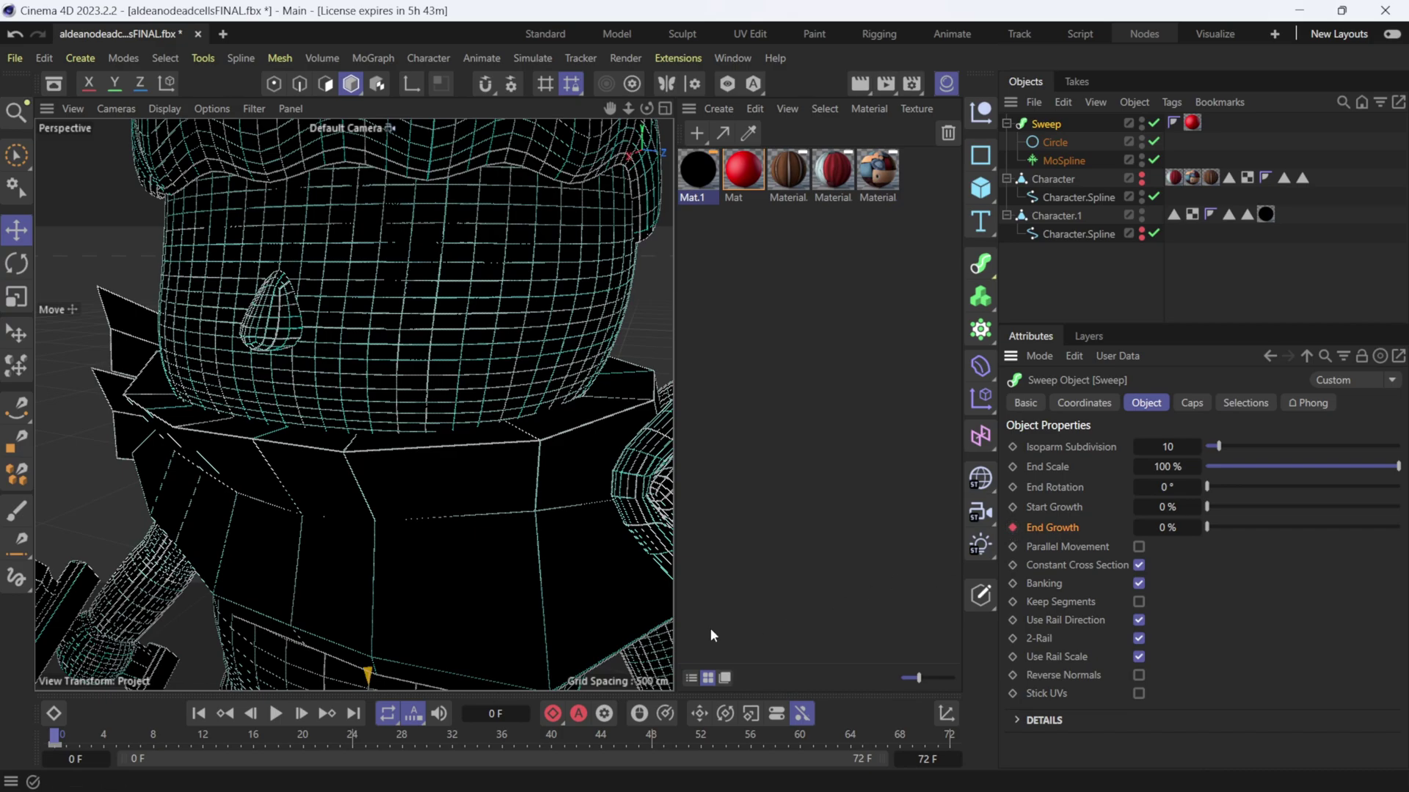
Keyframe End Growth at 100% on frame 72, then scrub to preview the growth.
{"action": "left_click", "coordinate": [353, 713]}
{"action": "type", "text": "100"}
{"action": "key", "text": "Return"}
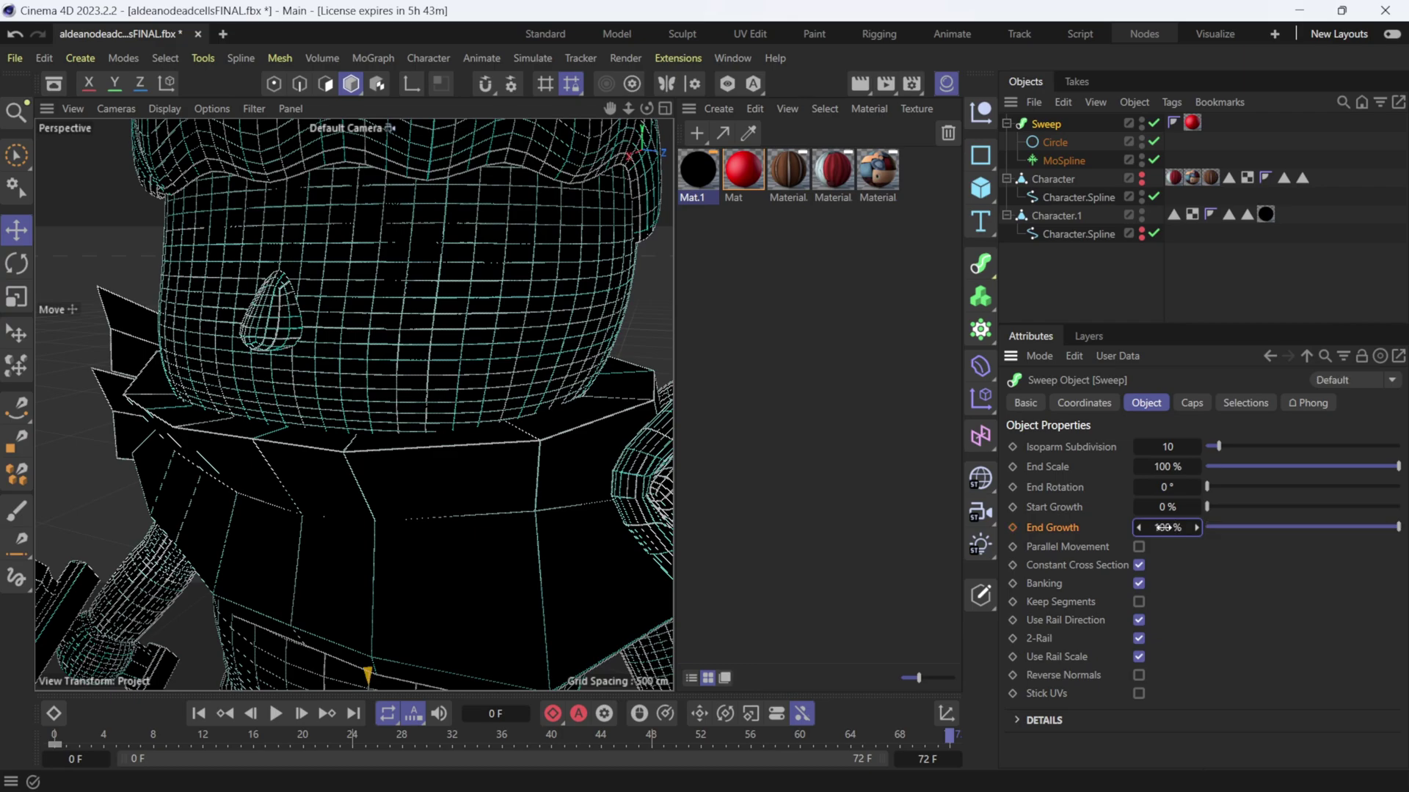
{"action": "left_click", "coordinate": [1013, 528]}
{"action": "left_click_drag", "start_coordinate": [59, 736], "coordinate": [452, 736]}
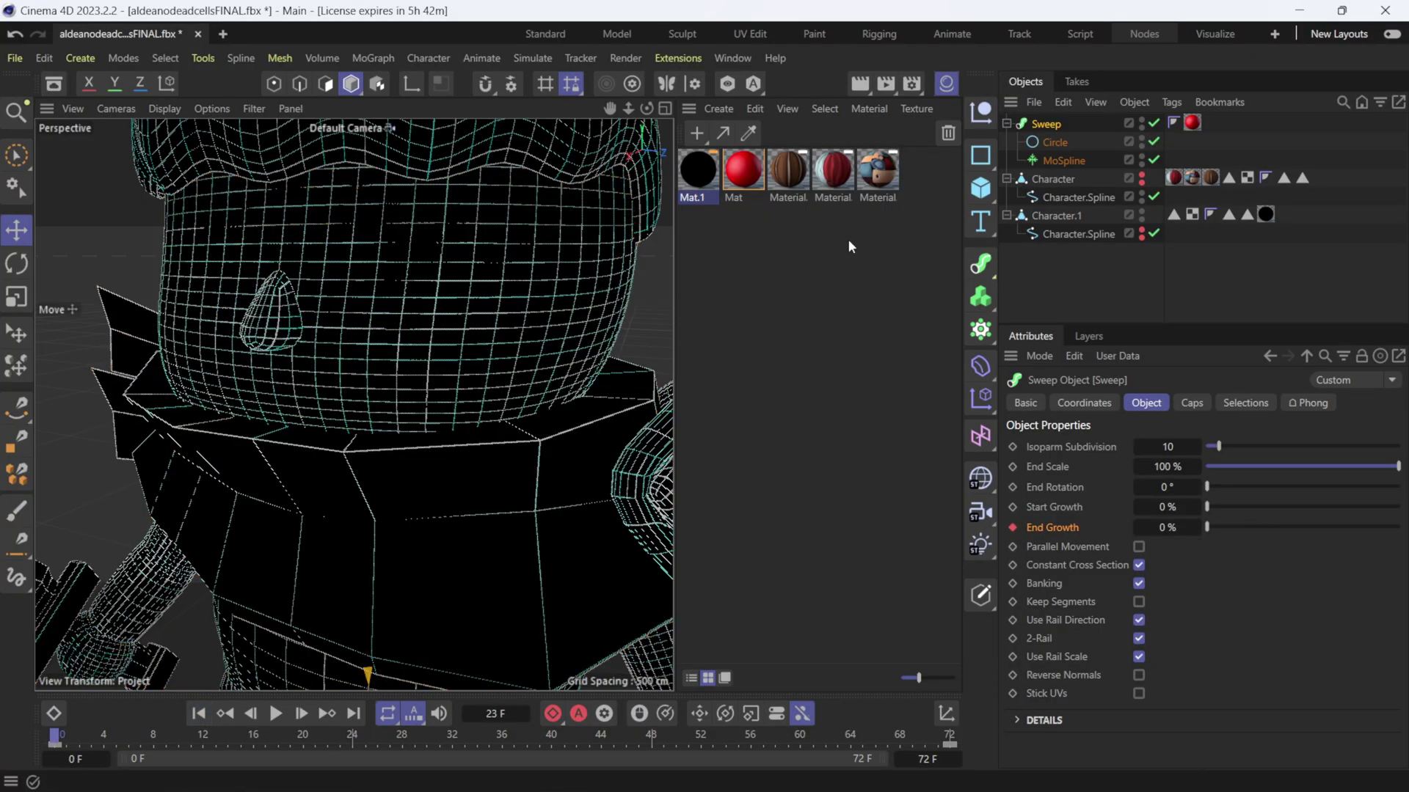
Move MoSpline to top level and delete the Sweep along with its Circle.
{"action": "left_click_drag", "start_coordinate": [1053, 159], "coordinate": [1053, 297]}
{"action": "left_click", "coordinate": [1045, 123]}
{"action": "key", "text": "Delete"}
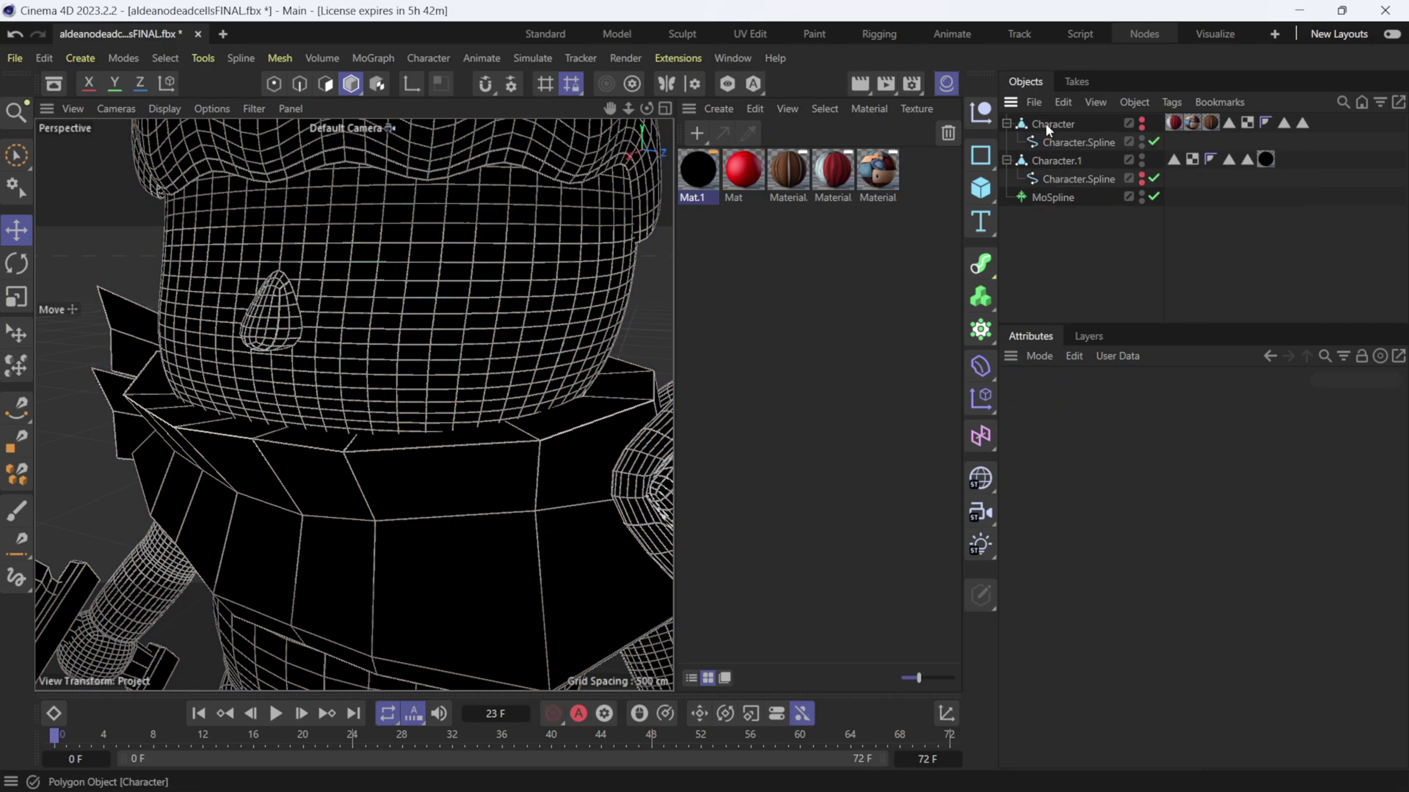
{"action": "left_click", "coordinate": [1052, 198]}
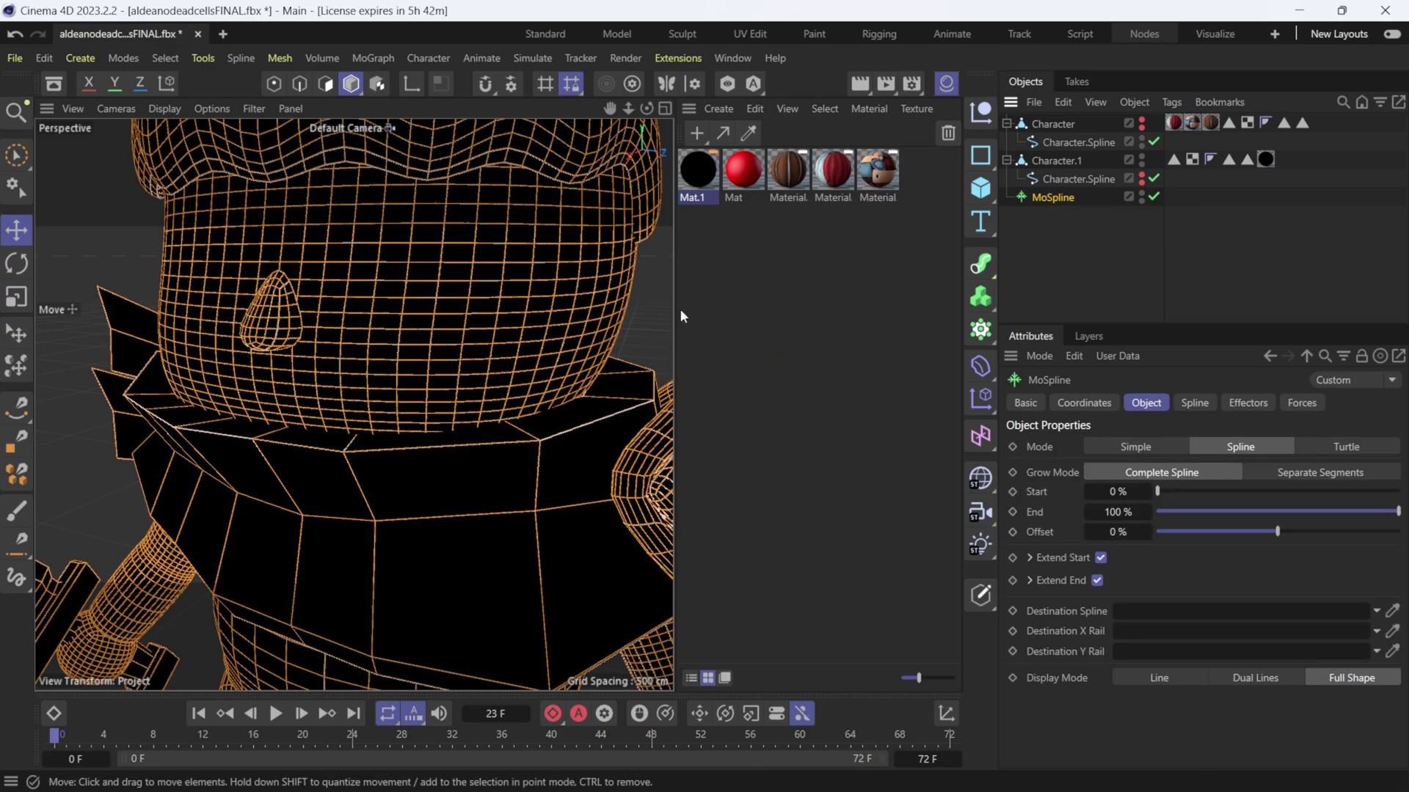
Switch the scene's renderer from Standard to Redshift in Render Settings.
{"action": "left_click", "coordinate": [912, 86]}
{"action": "left_click", "coordinate": [1005, 113]}
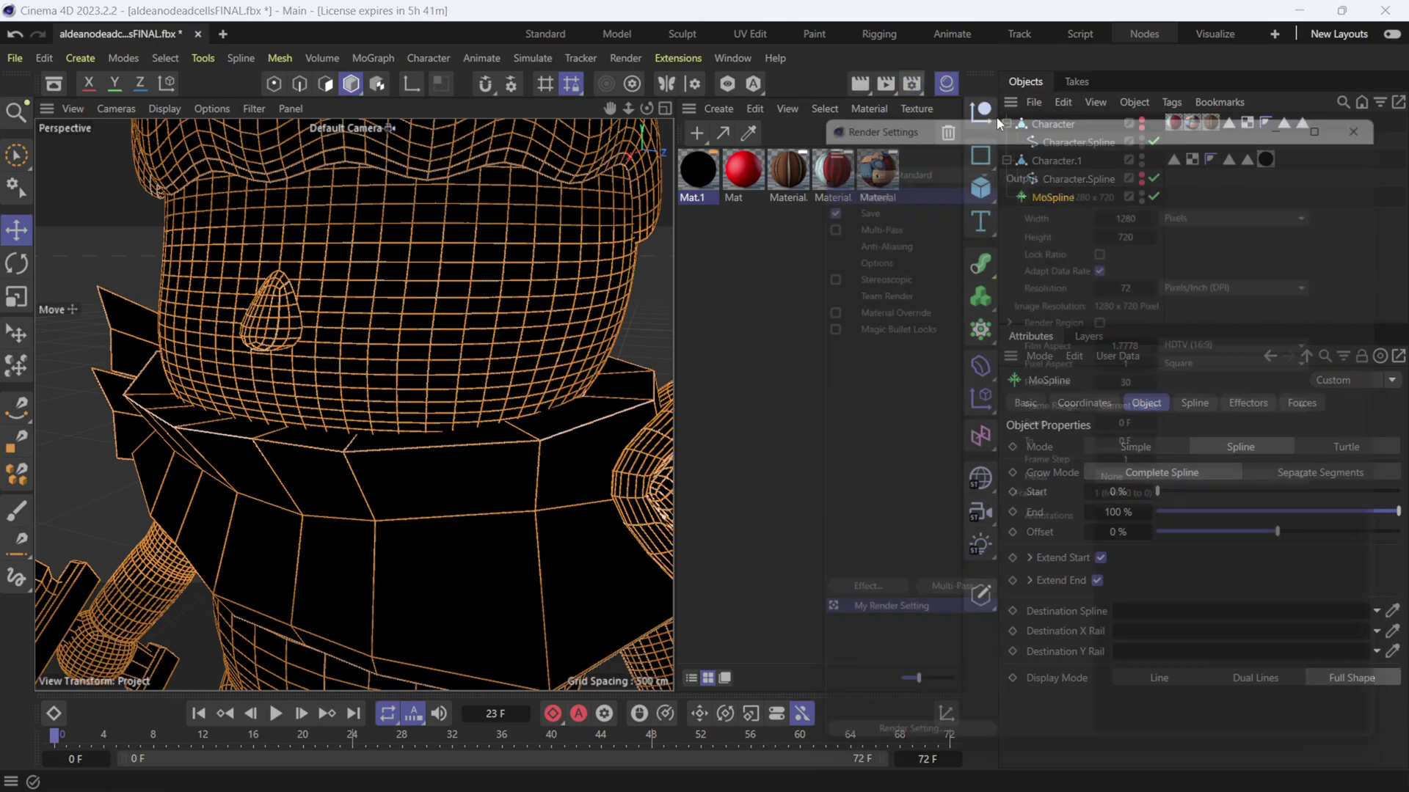
{"action": "left_click_drag", "start_coordinate": [869, 47], "coordinate": [421, 94]}
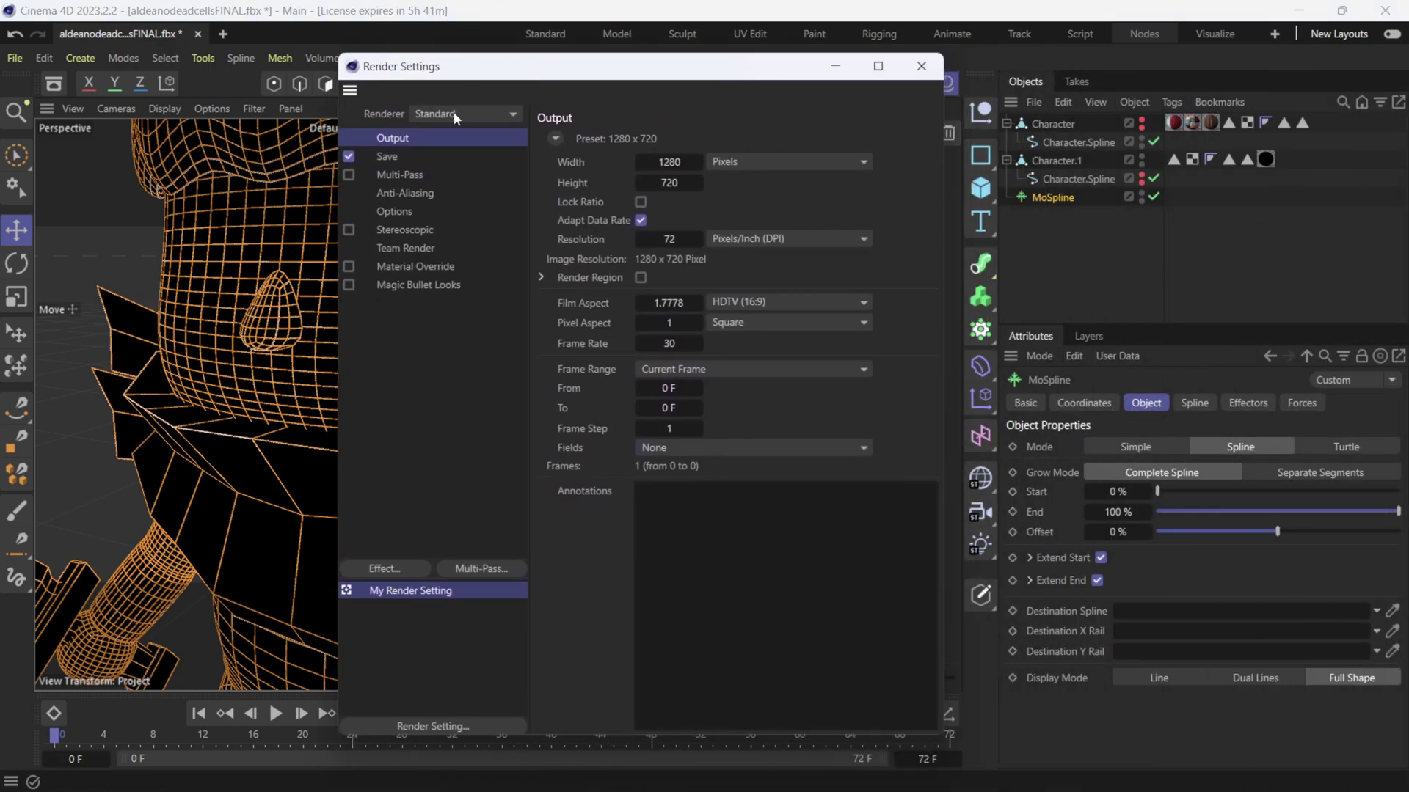
{"action": "left_click", "coordinate": [454, 112]}
{"action": "left_click", "coordinate": [451, 134]}
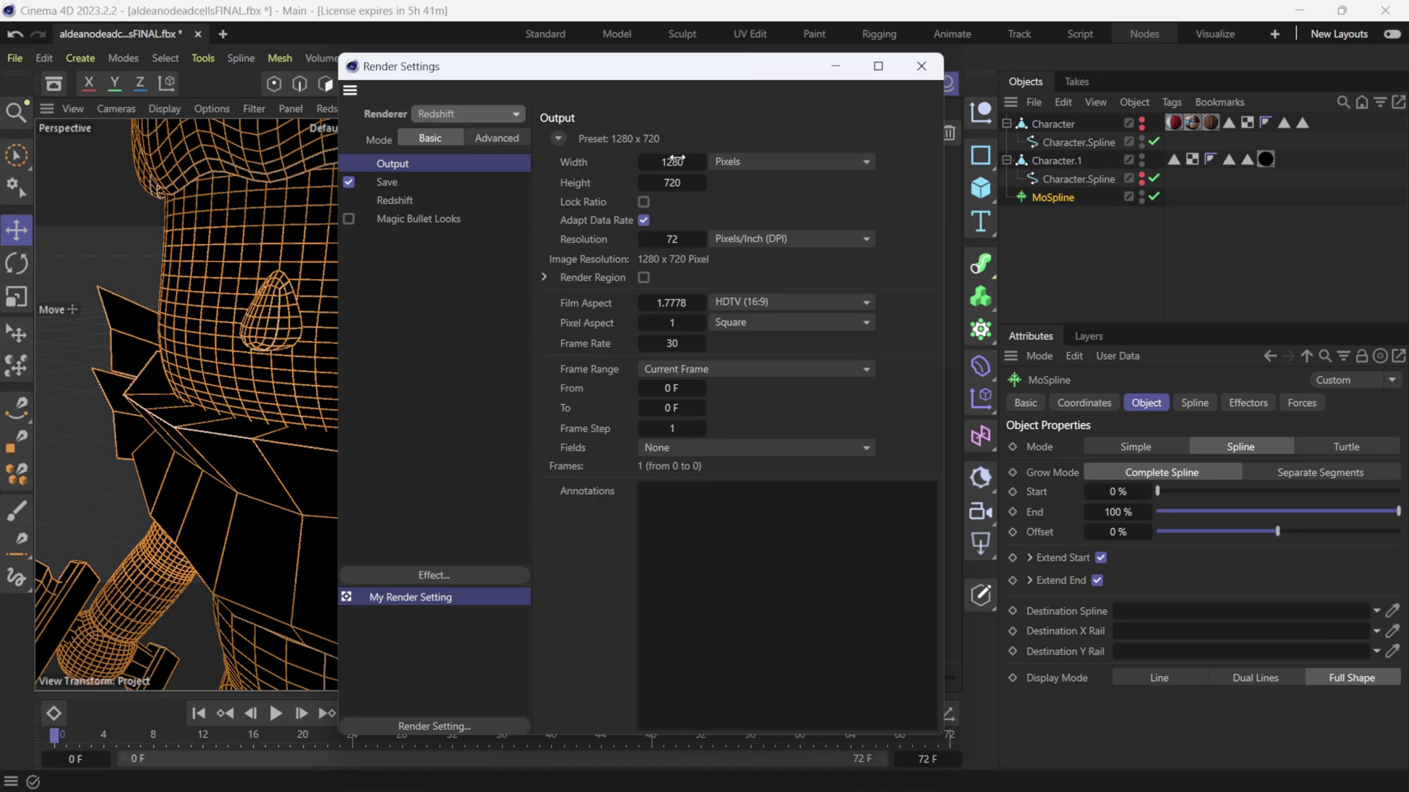
Add an RS Object tag to MoSpline with Curve Mode set to Hair Strands.
{"action": "left_click", "coordinate": [921, 66]}
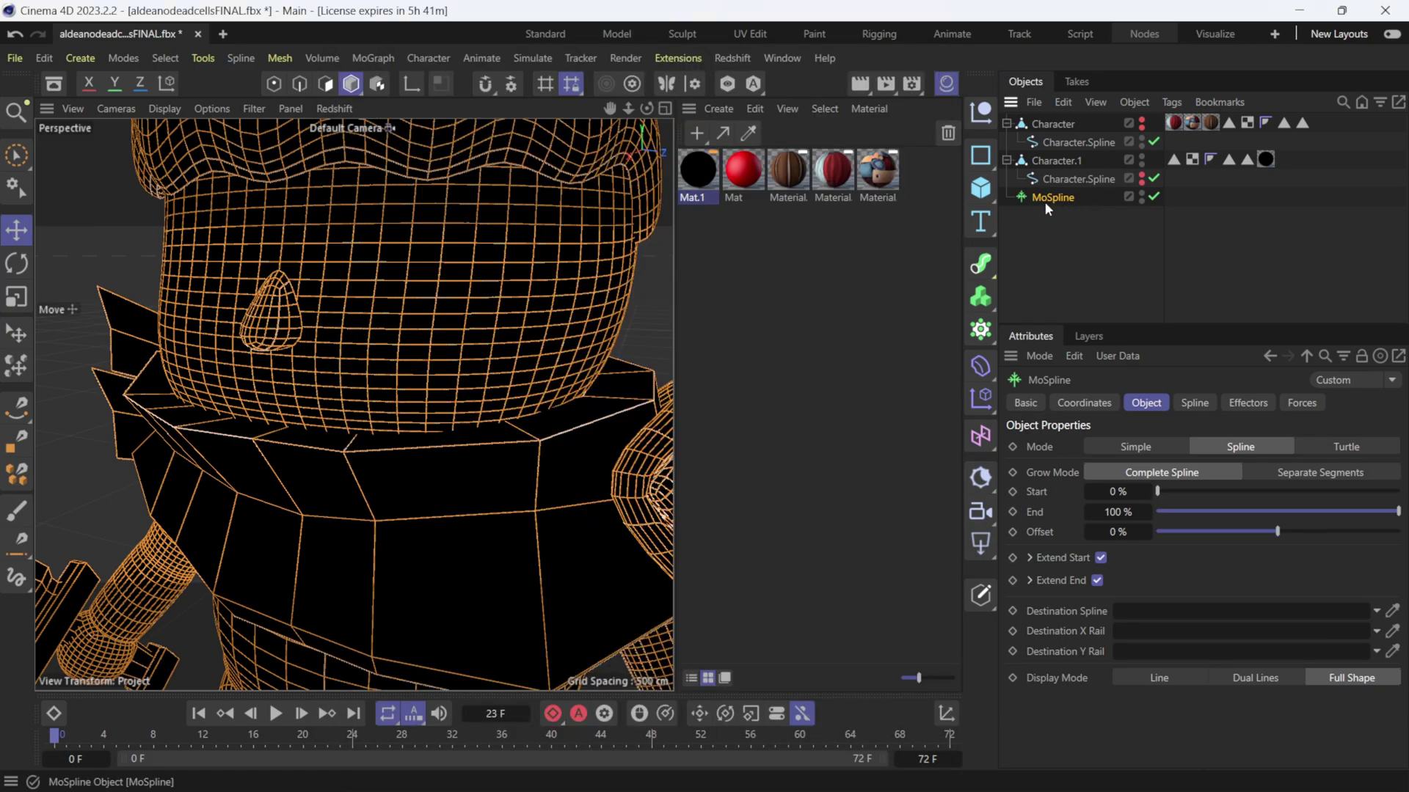
{"action": "left_click", "coordinate": [1172, 103]}
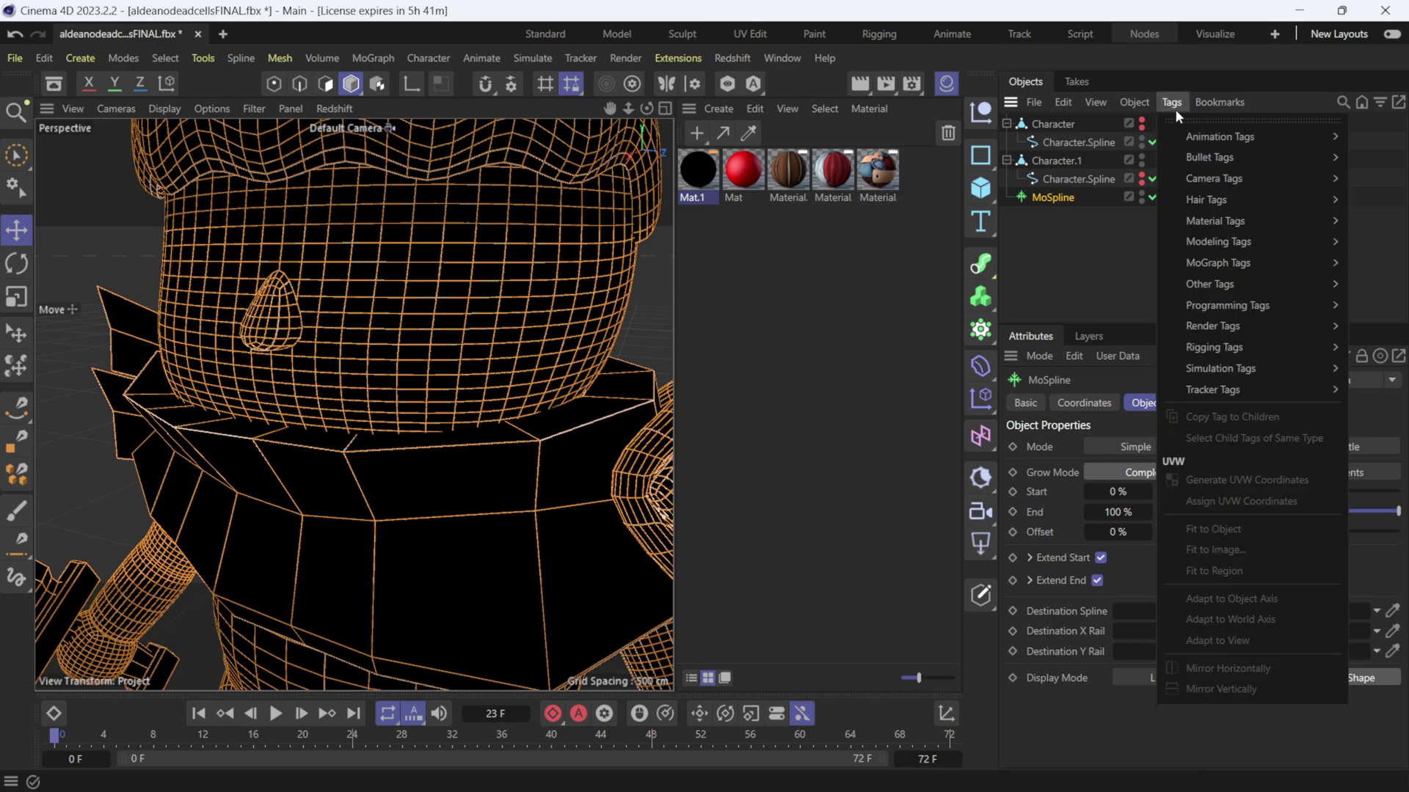
{"action": "mouse_move", "coordinate": [1227, 324]}
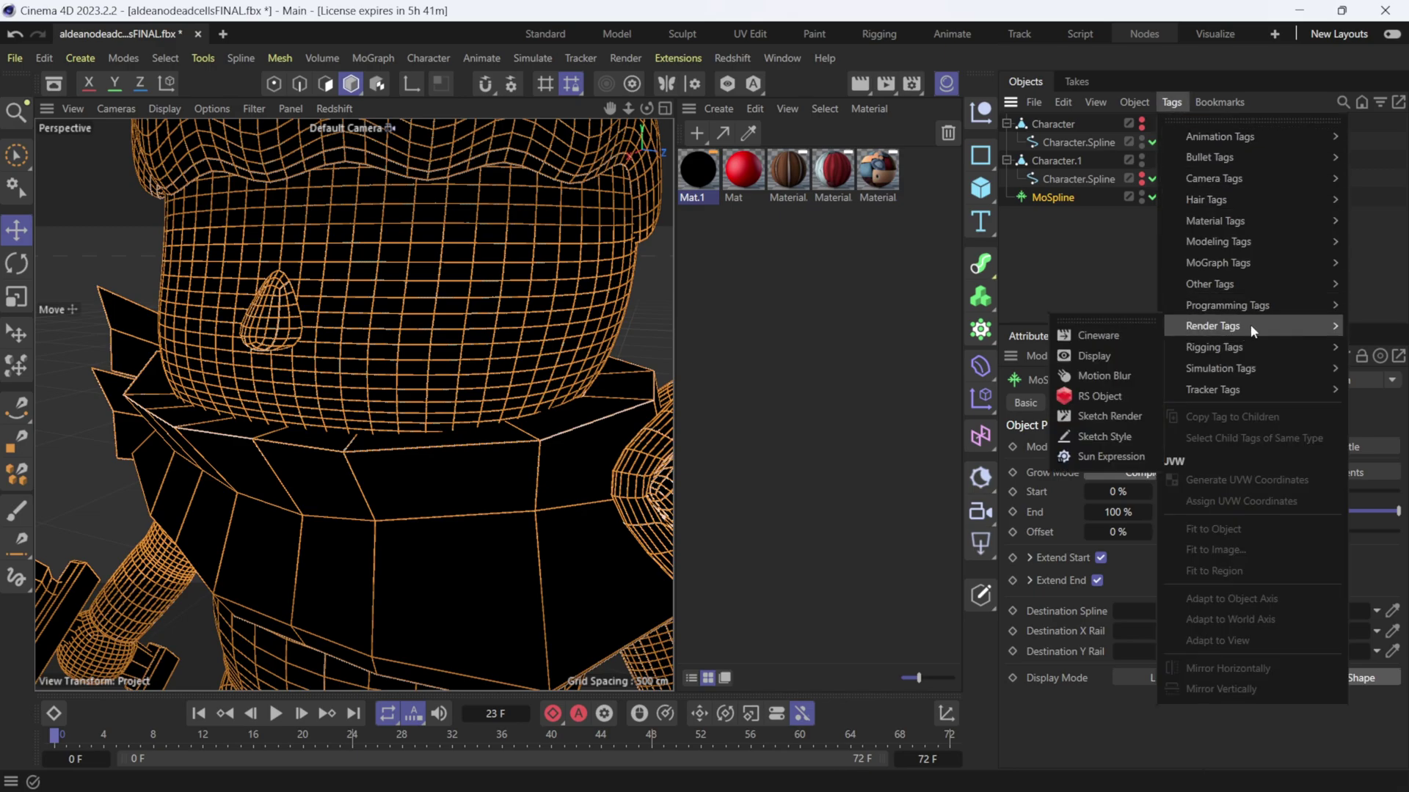
{"action": "left_click", "coordinate": [1103, 399]}
{"action": "left_click_drag", "start_coordinate": [1137, 323], "coordinate": [1137, 233]}
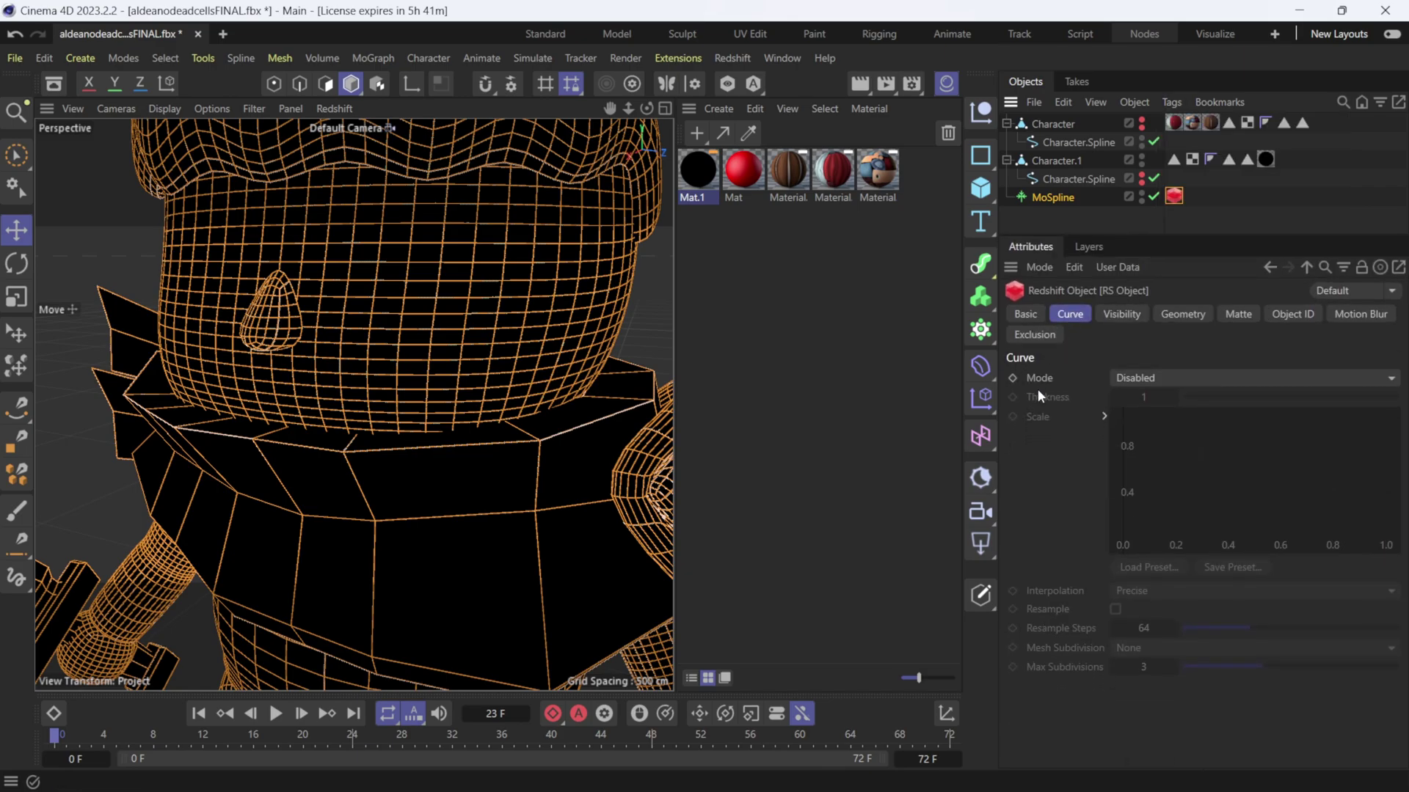
{"action": "left_click", "coordinate": [1139, 376]}
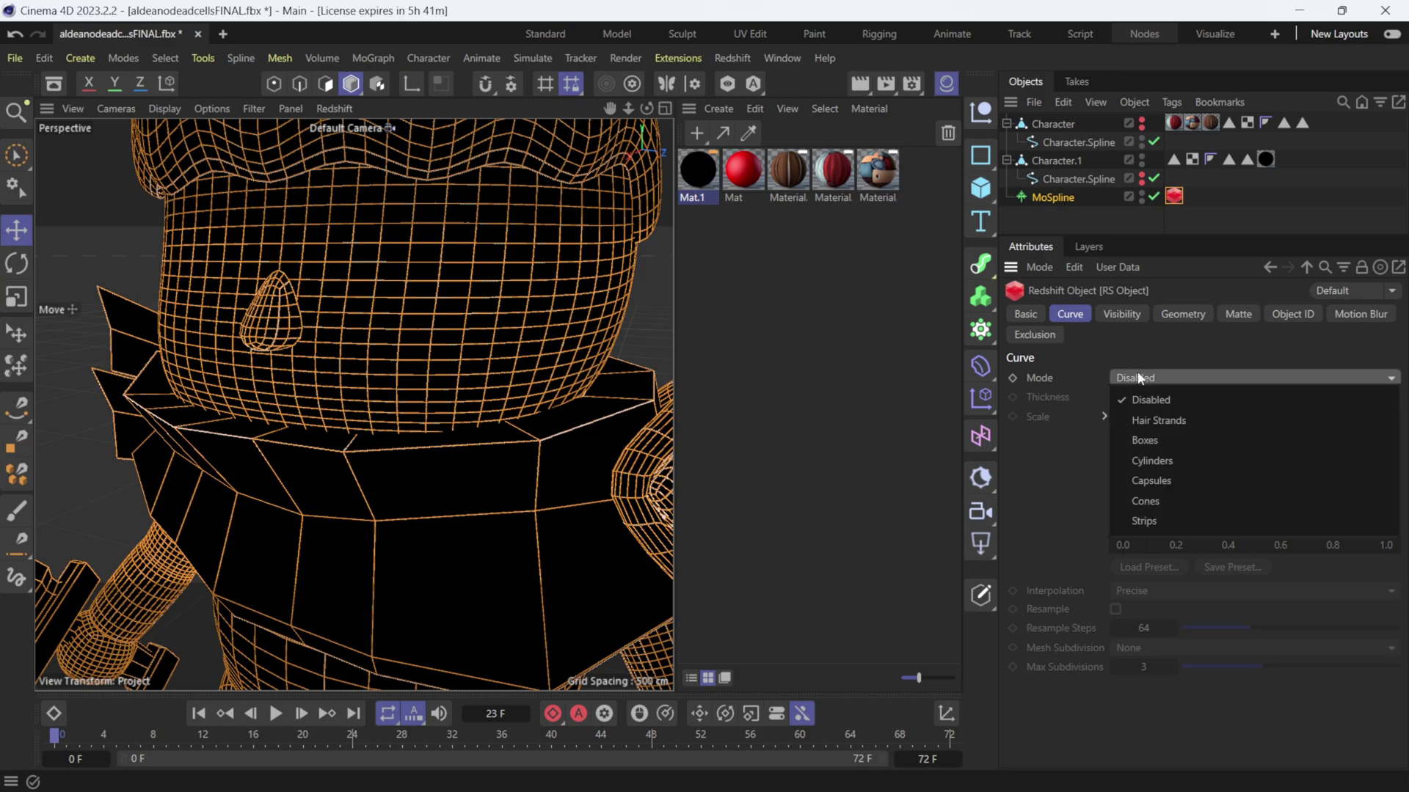
{"action": "left_click", "coordinate": [1155, 421]}
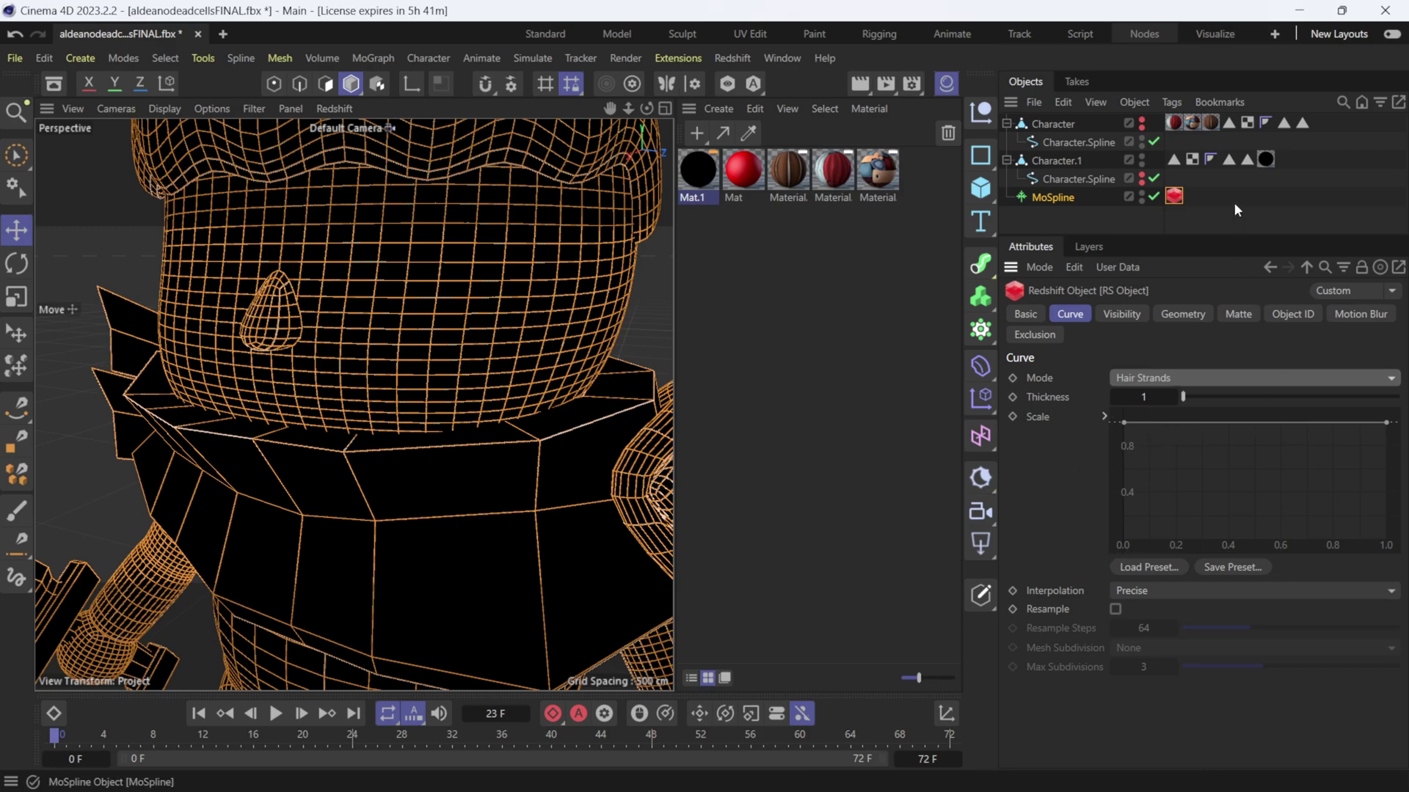
Open the Redshift RenderView and start a preview render of the strands.
{"action": "left_click", "coordinate": [733, 58]}
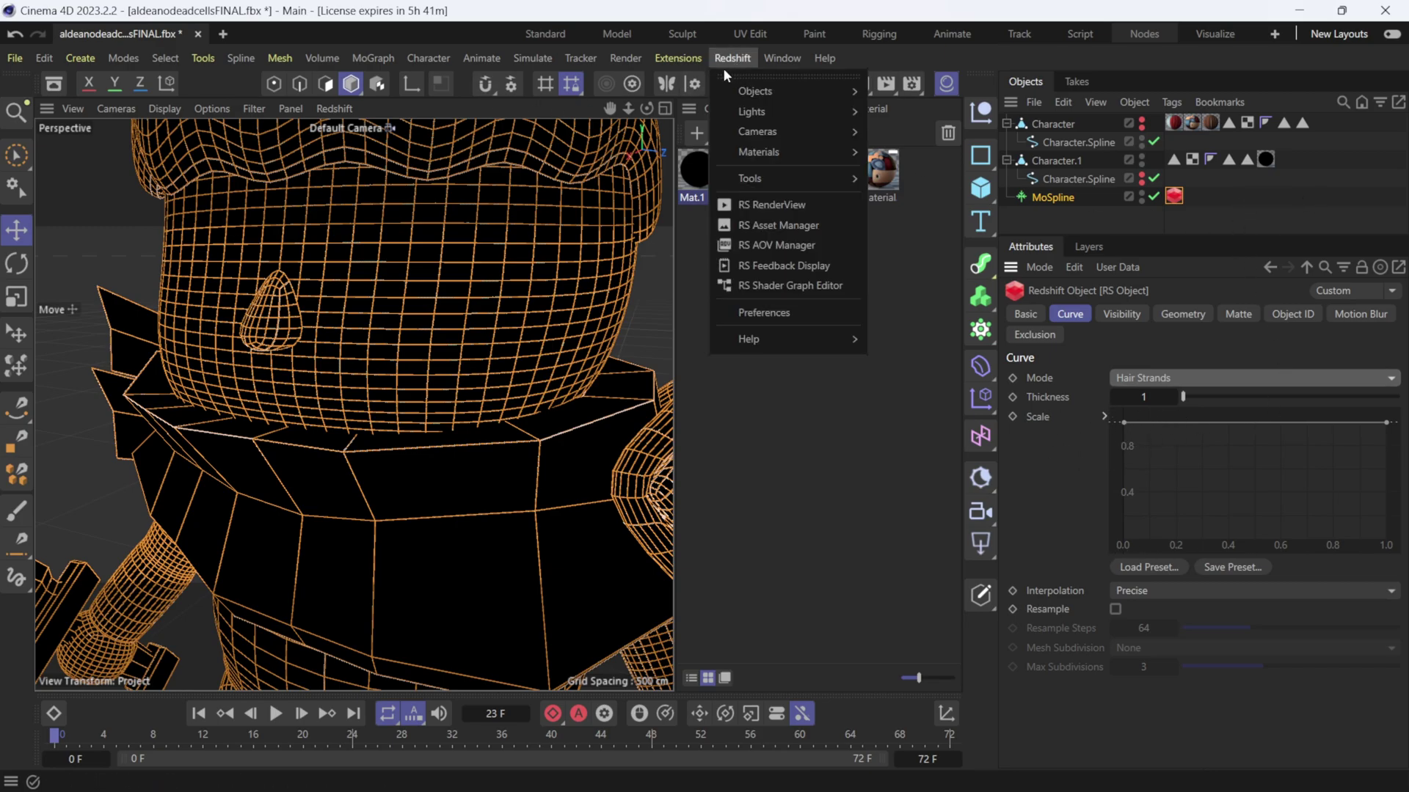
{"action": "left_click", "coordinate": [795, 207]}
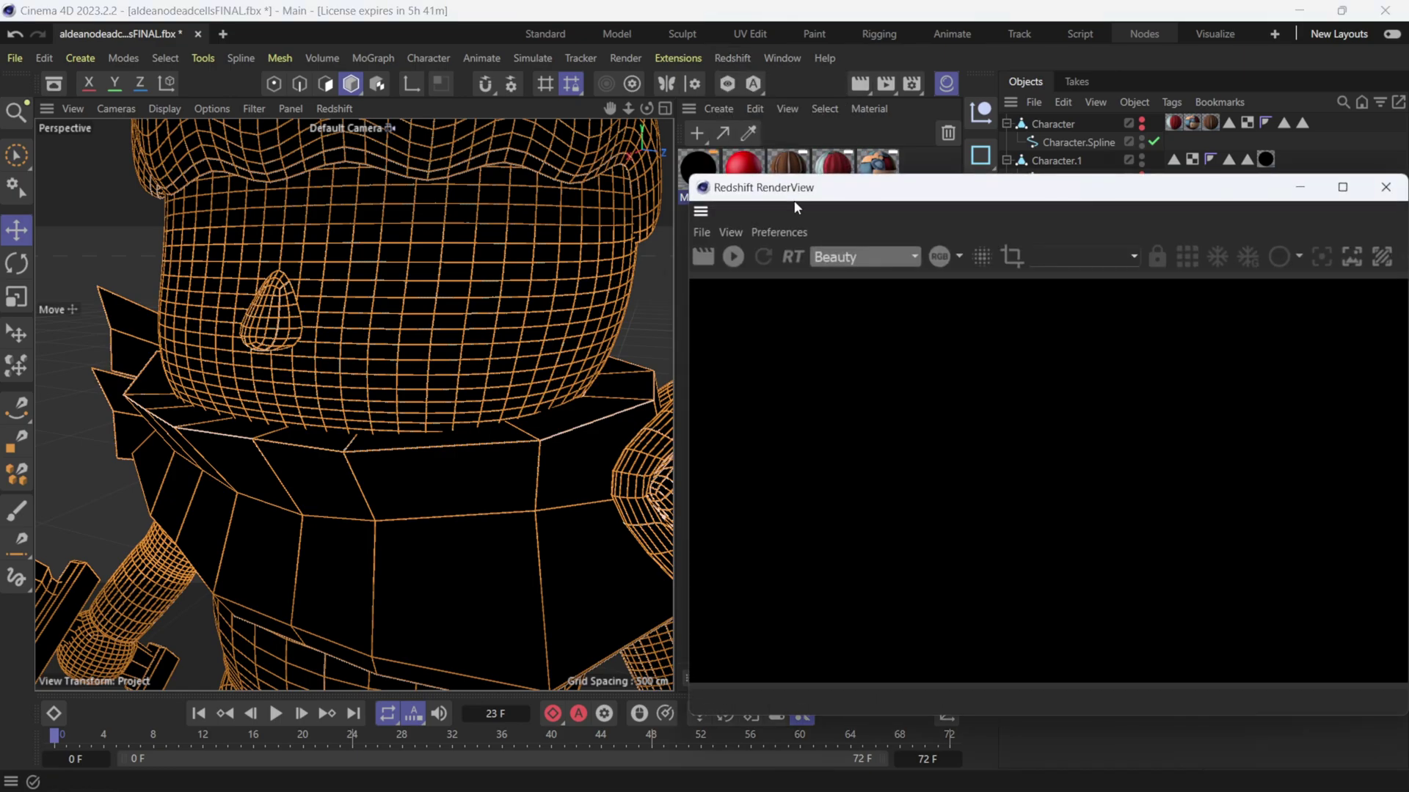
{"action": "left_click_drag", "start_coordinate": [956, 192], "coordinate": [486, 151]}
{"action": "left_click", "coordinate": [264, 215]}
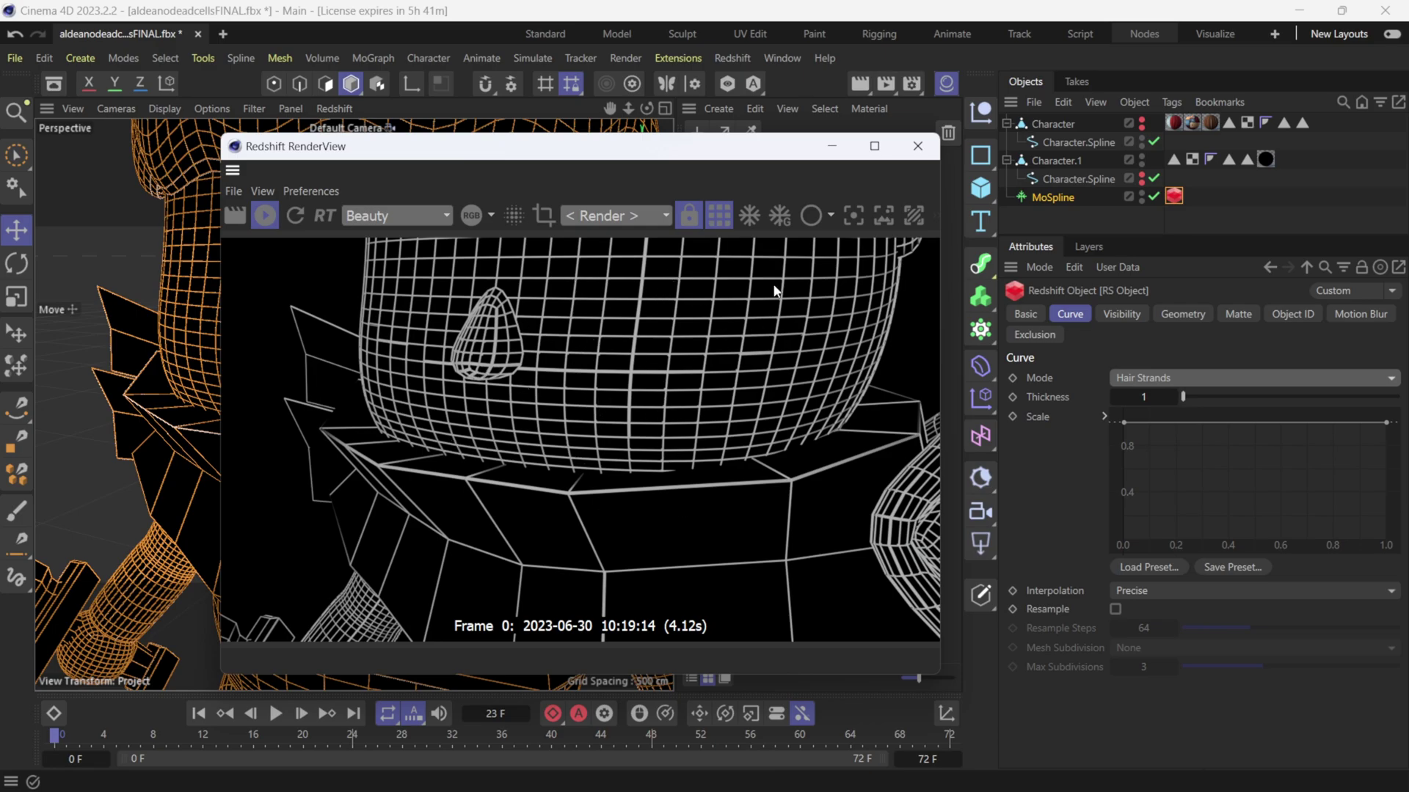
Lower the hair strand Thickness to 0.1, then raise it to 0.3.
{"action": "left_click", "coordinate": [1147, 398]}
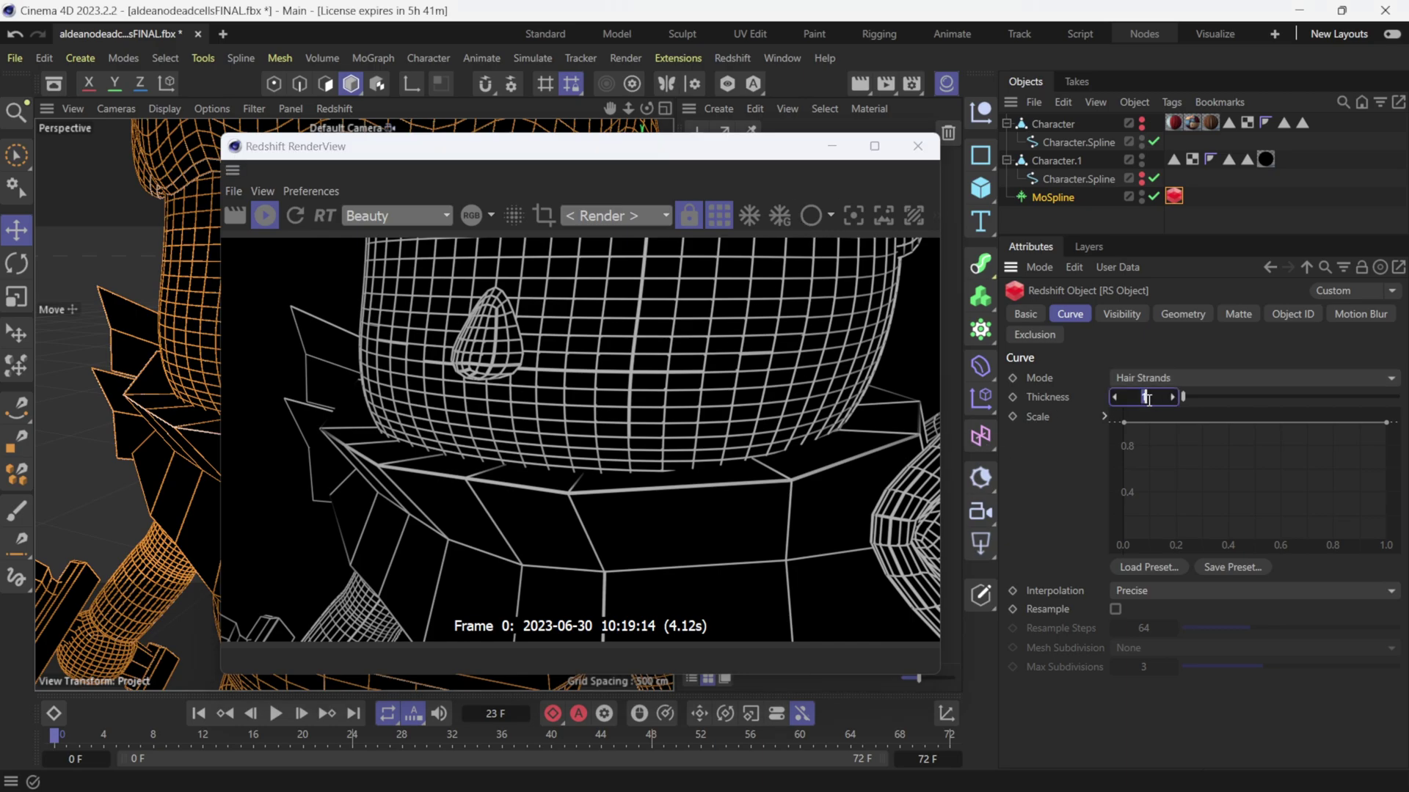
{"action": "type", "text": "0.1"}
{"action": "key", "text": "Return"}
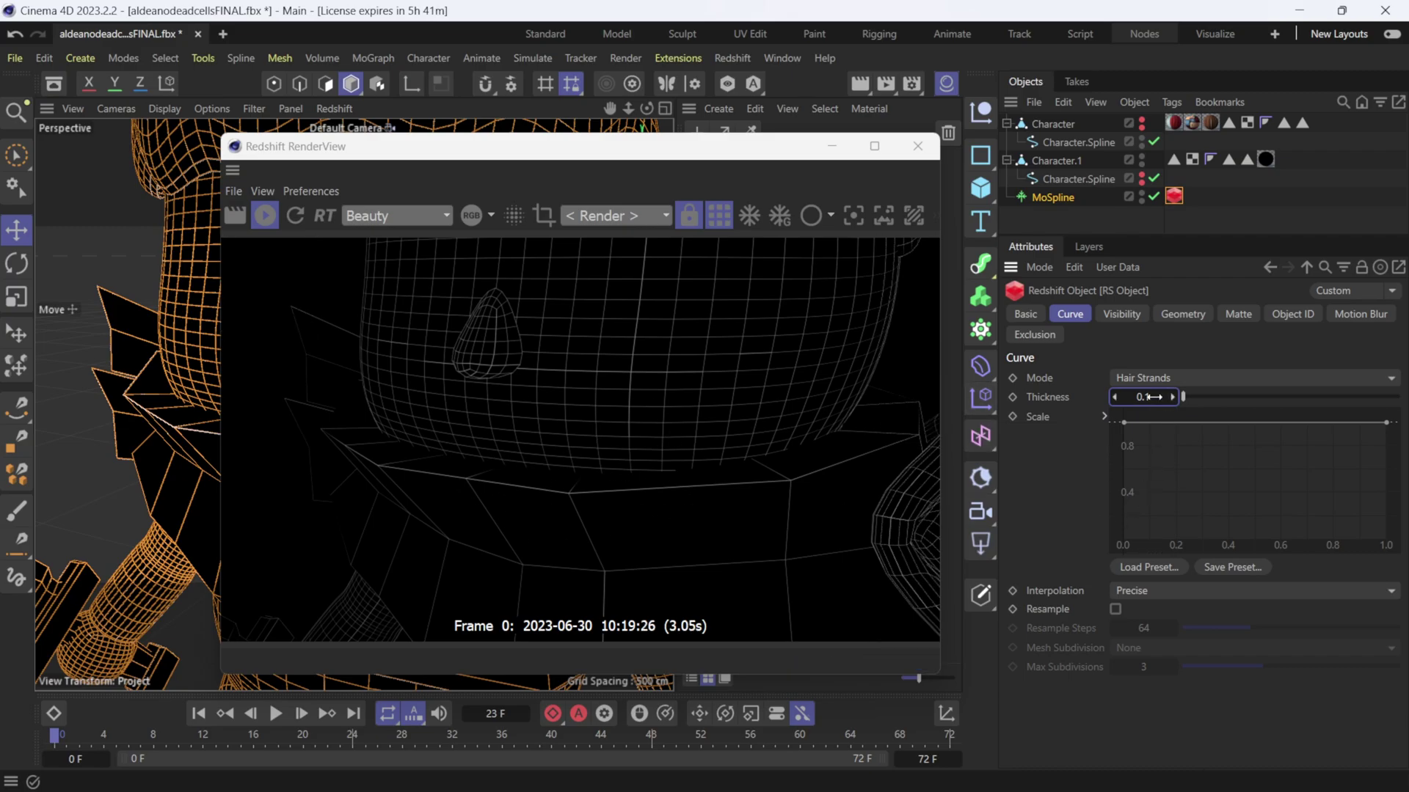
{"action": "left_click_drag", "start_coordinate": [1152, 397], "coordinate": [1133, 397]}
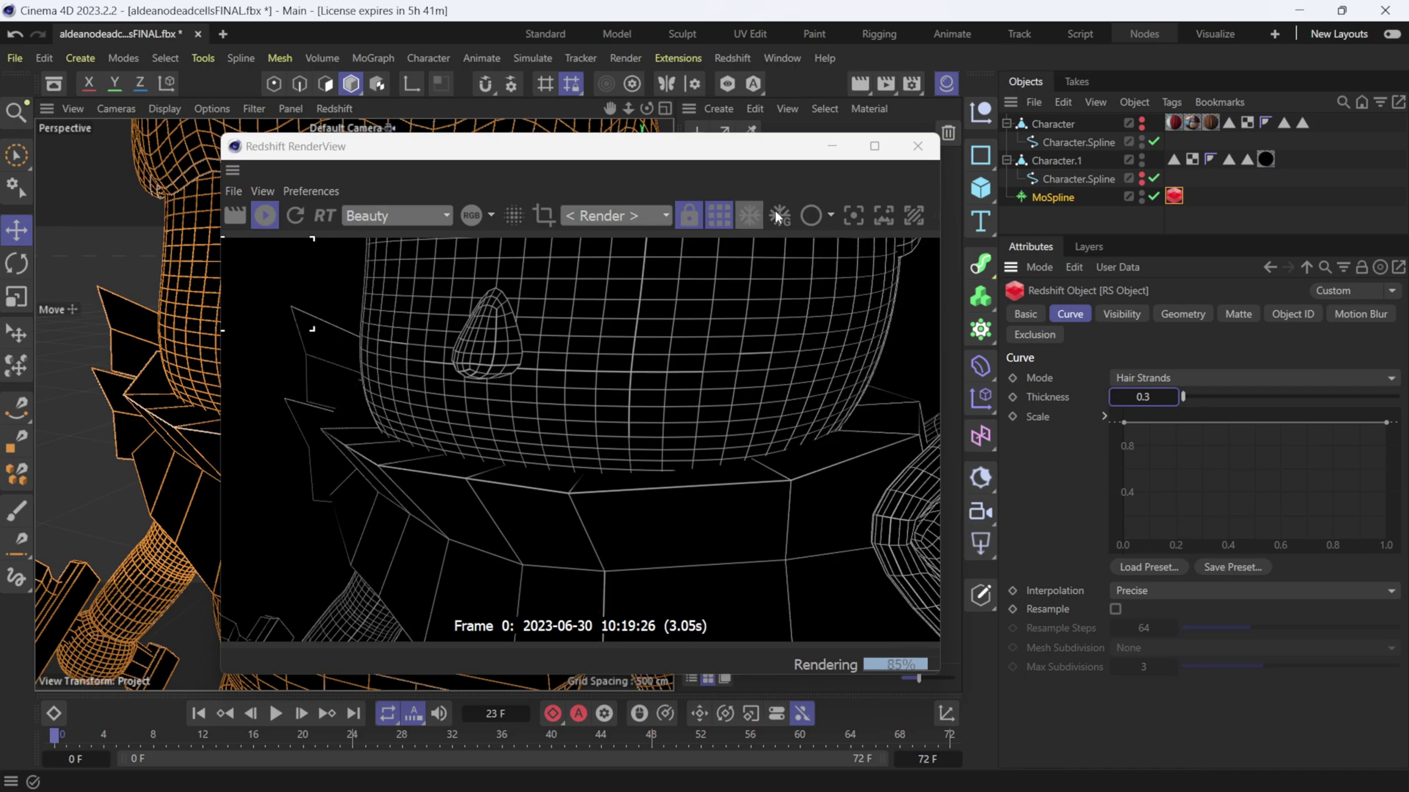
Close the RenderView and keyframe the MoSpline End value at 0%.
{"action": "left_click", "coordinate": [918, 145]}
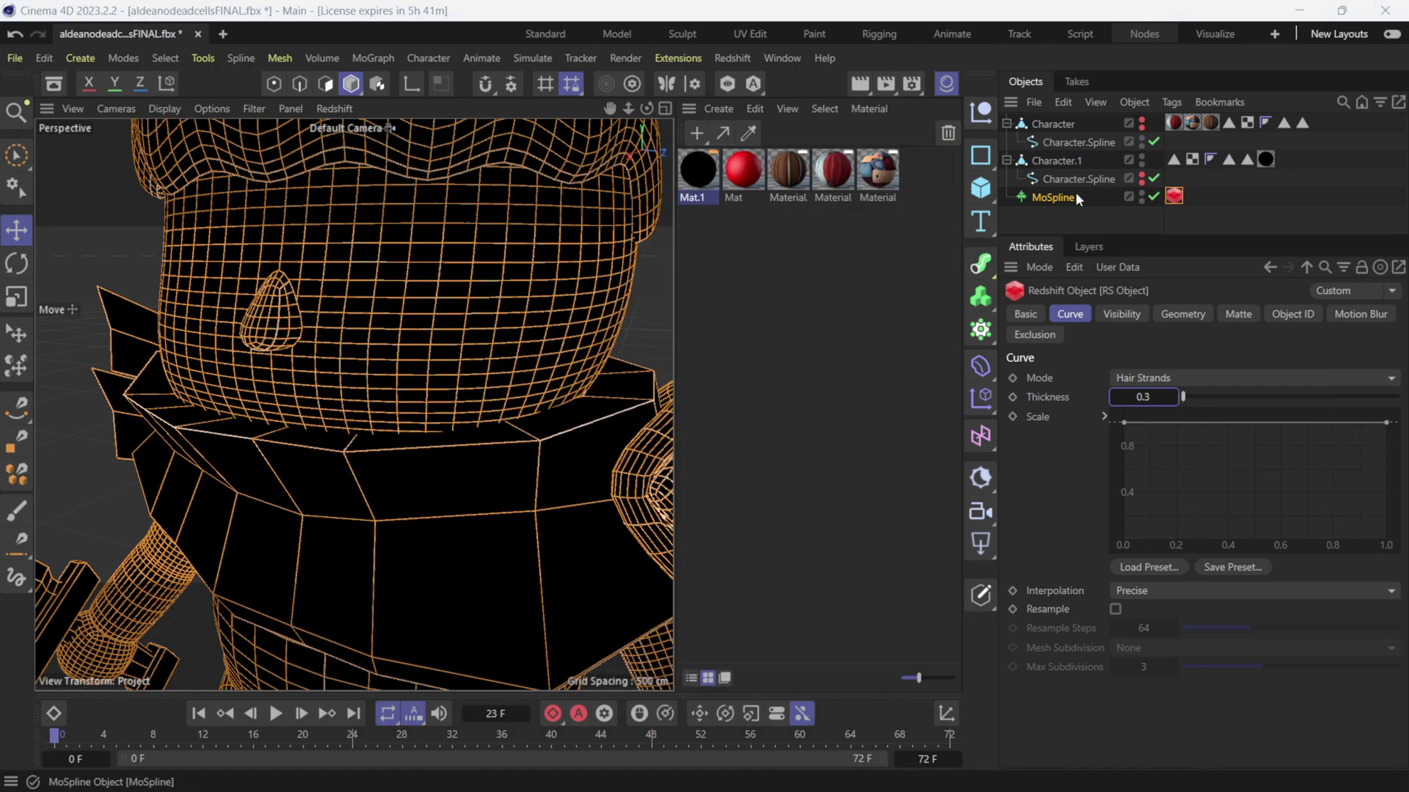
{"action": "left_click", "coordinate": [1064, 198]}
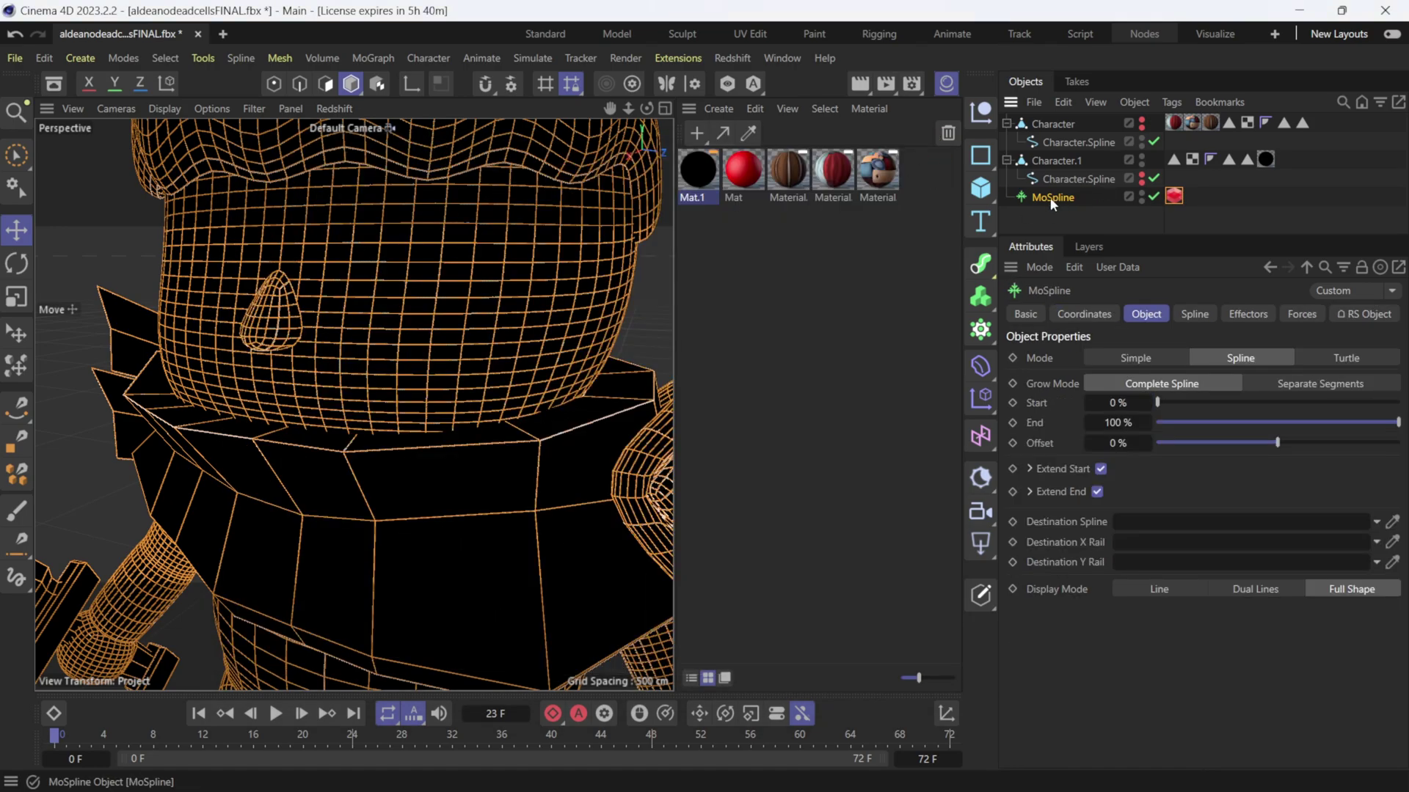
{"action": "double_click", "coordinate": [1107, 423]}
{"action": "type", "text": "0"}
{"action": "key", "text": "Return"}
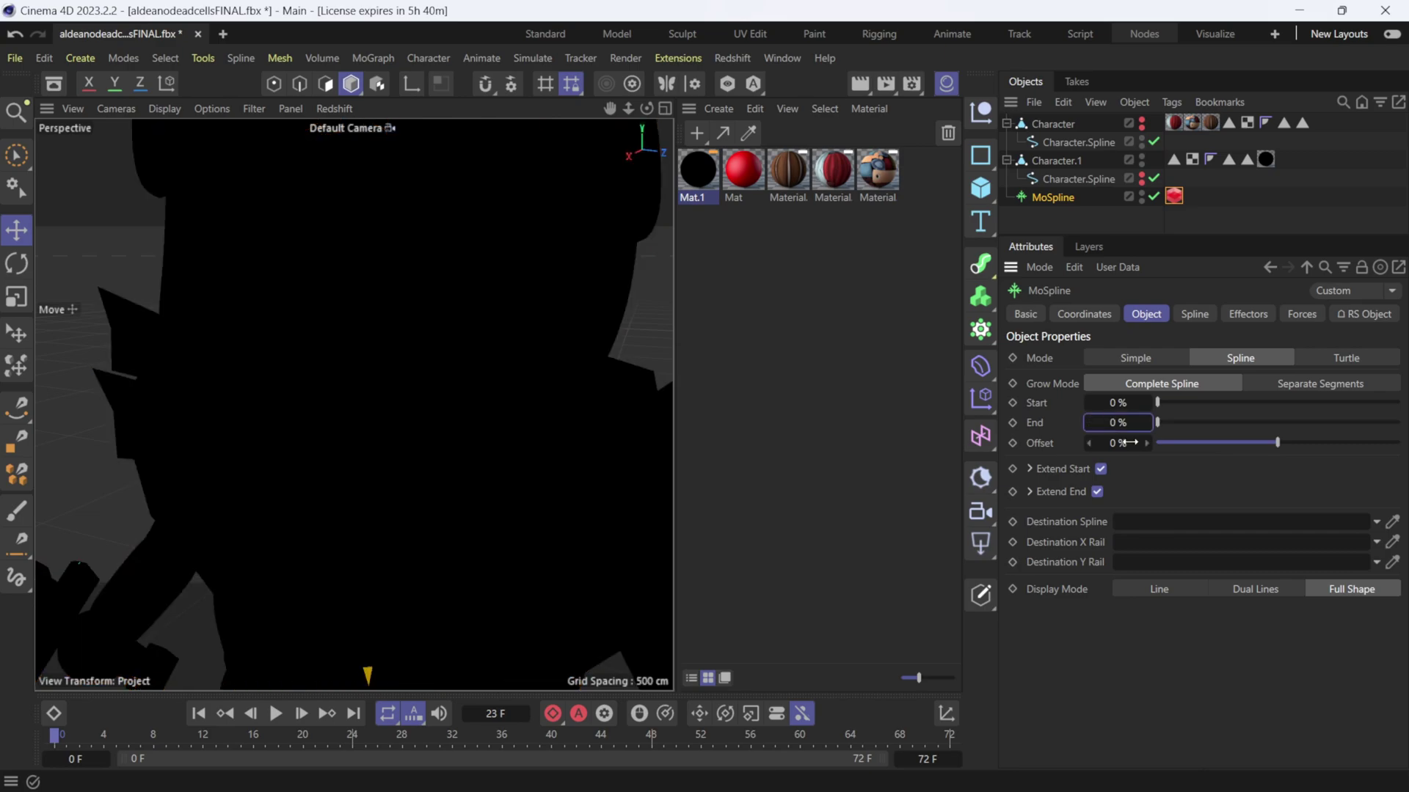
{"action": "left_click", "coordinate": [1013, 423]}
Keyframe MoSpline End at 100% on frame 72 and play back the growth.
{"action": "left_click_drag", "start_coordinate": [450, 747], "coordinate": [950, 741]}
{"action": "double_click", "coordinate": [1116, 422]}
{"action": "type", "text": "100"}
{"action": "key", "text": "Return"}
{"action": "left_click", "coordinate": [1012, 423]}
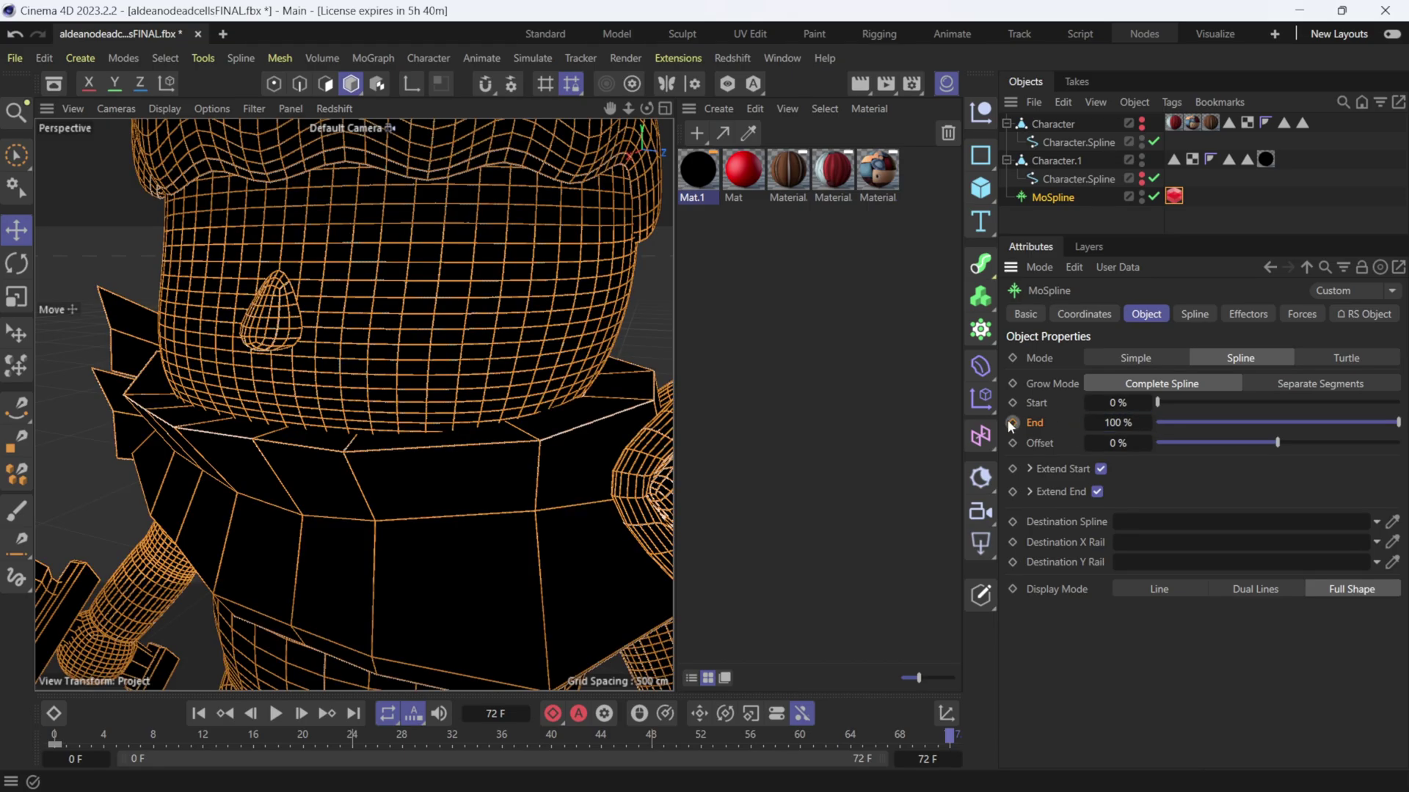
{"action": "left_click", "coordinate": [275, 713]}
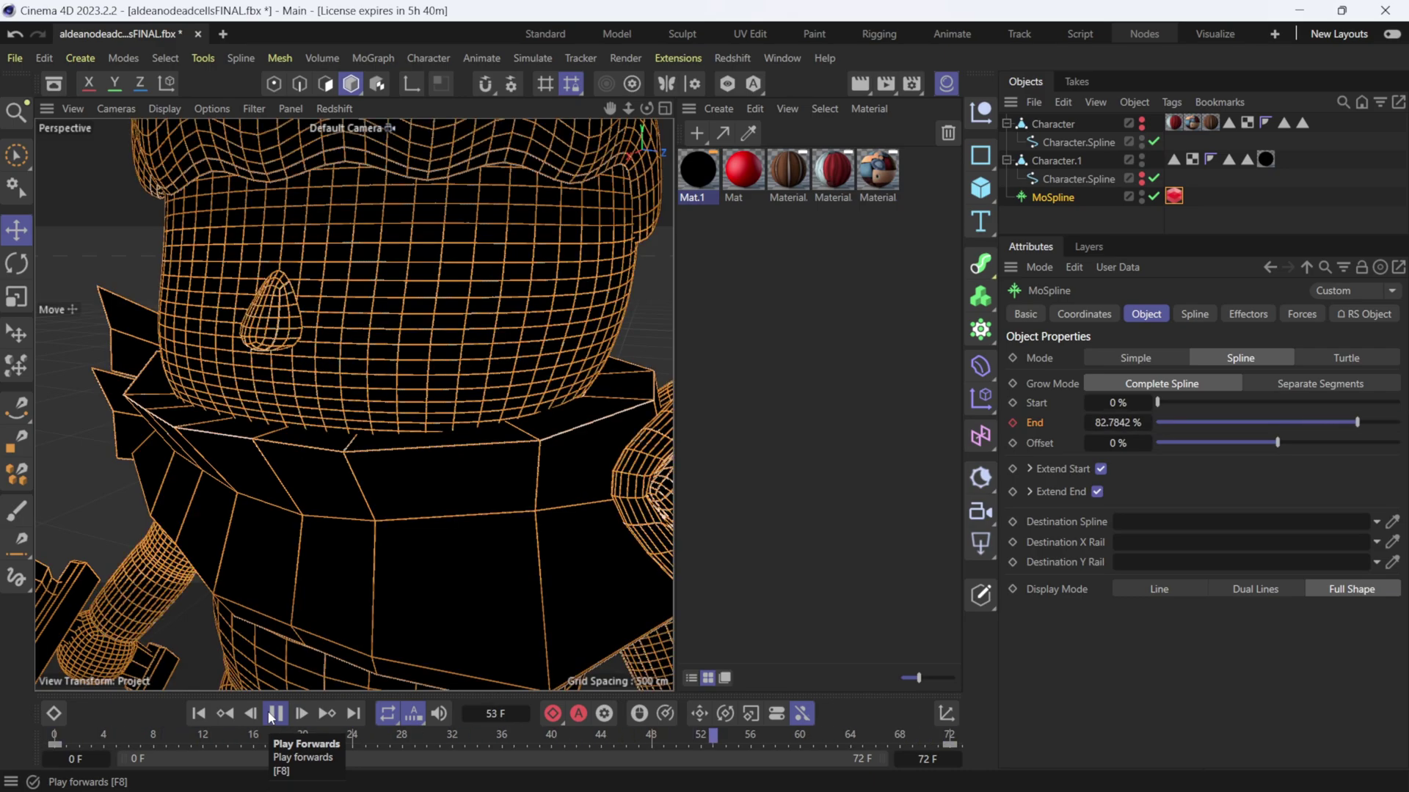
{"action": "left_click", "coordinate": [277, 714]}
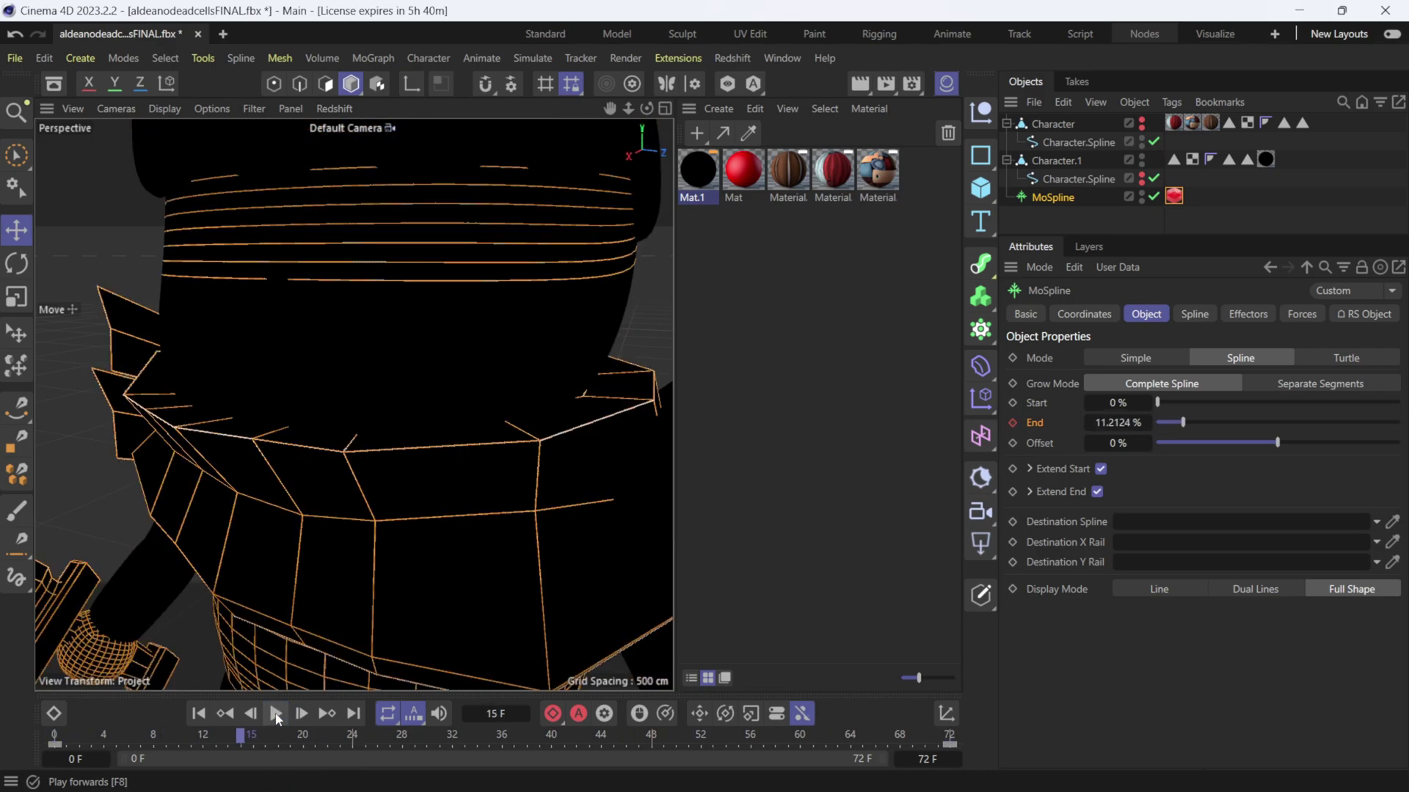
{"action": "left_click_drag", "start_coordinate": [277, 738], "coordinate": [515, 739]}
Extend the scene to 200 frames and move the 100% End key to frame 200.
{"action": "type", "text": "200"}
{"action": "key", "text": "Return"}
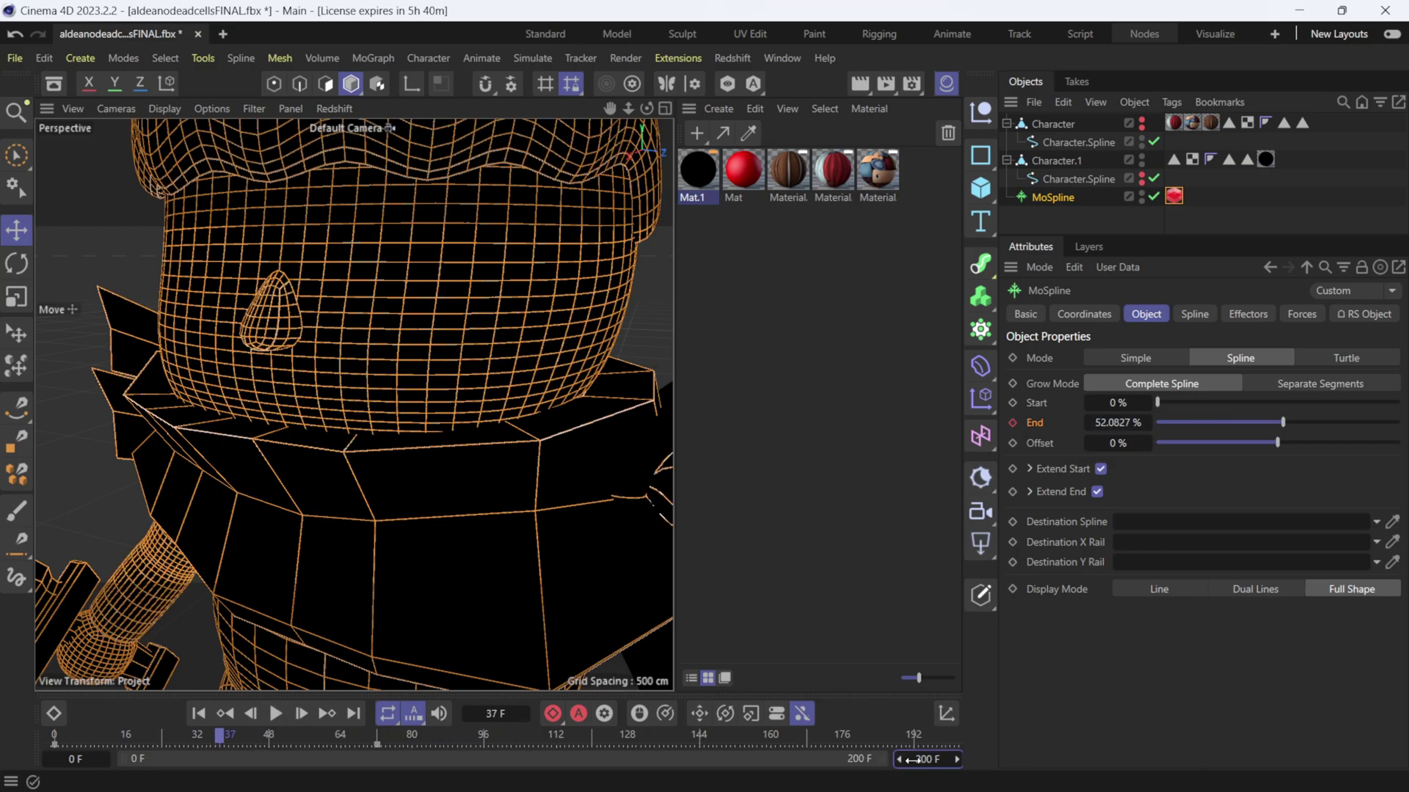
{"action": "left_click_drag", "start_coordinate": [374, 746], "coordinate": [946, 745]}
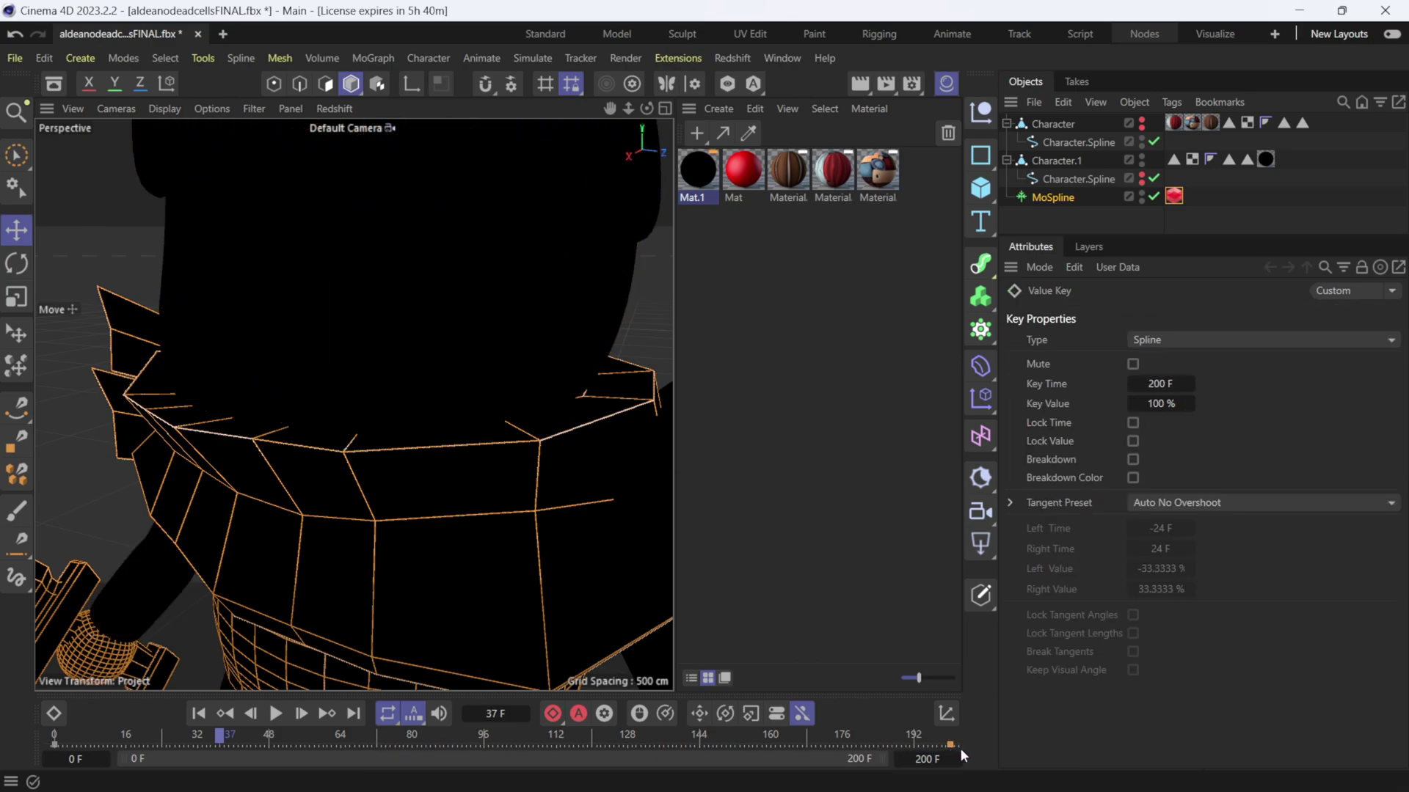
Play the growth animation from the start, then scrub to around frame 167.
{"action": "left_click", "coordinate": [225, 713]}
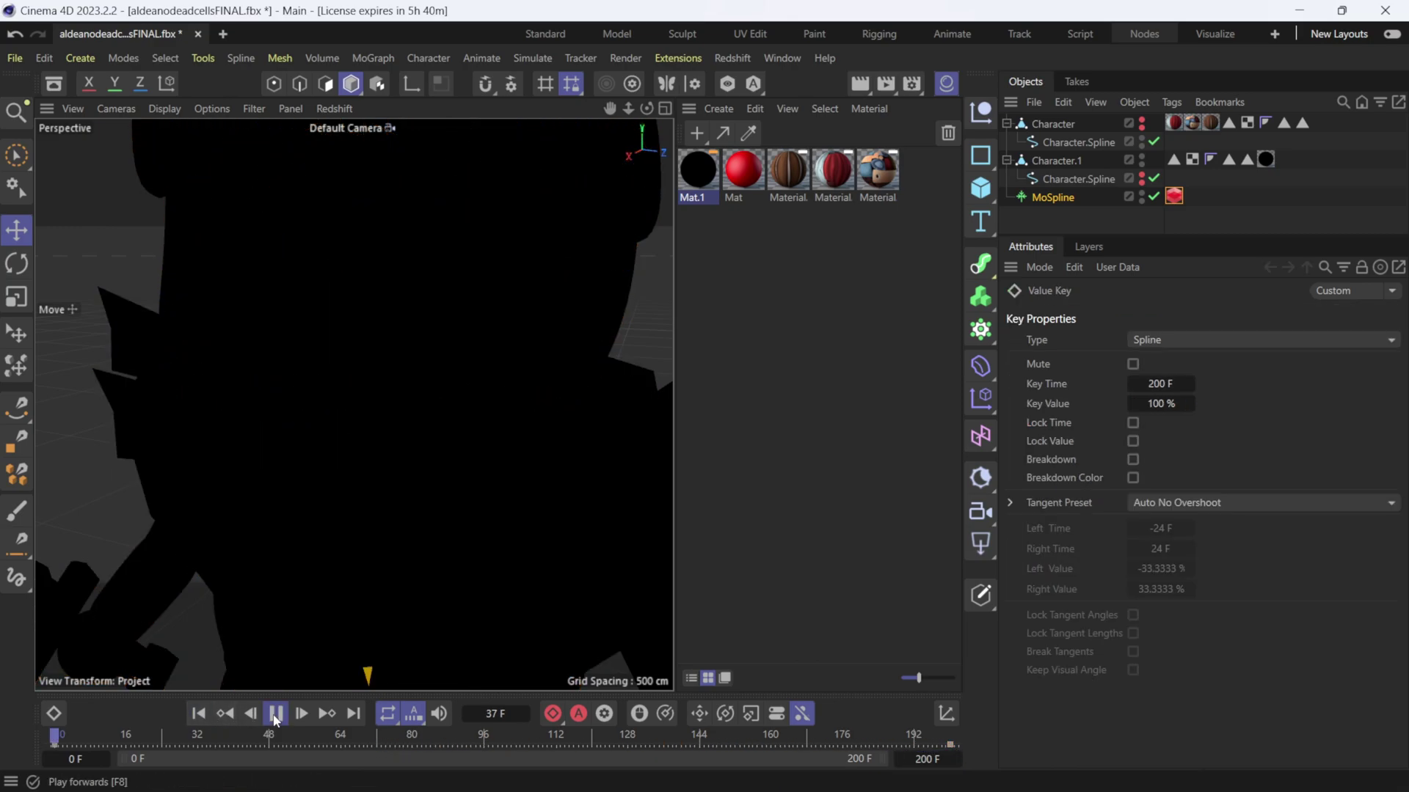
{"action": "left_click", "coordinate": [276, 713]}
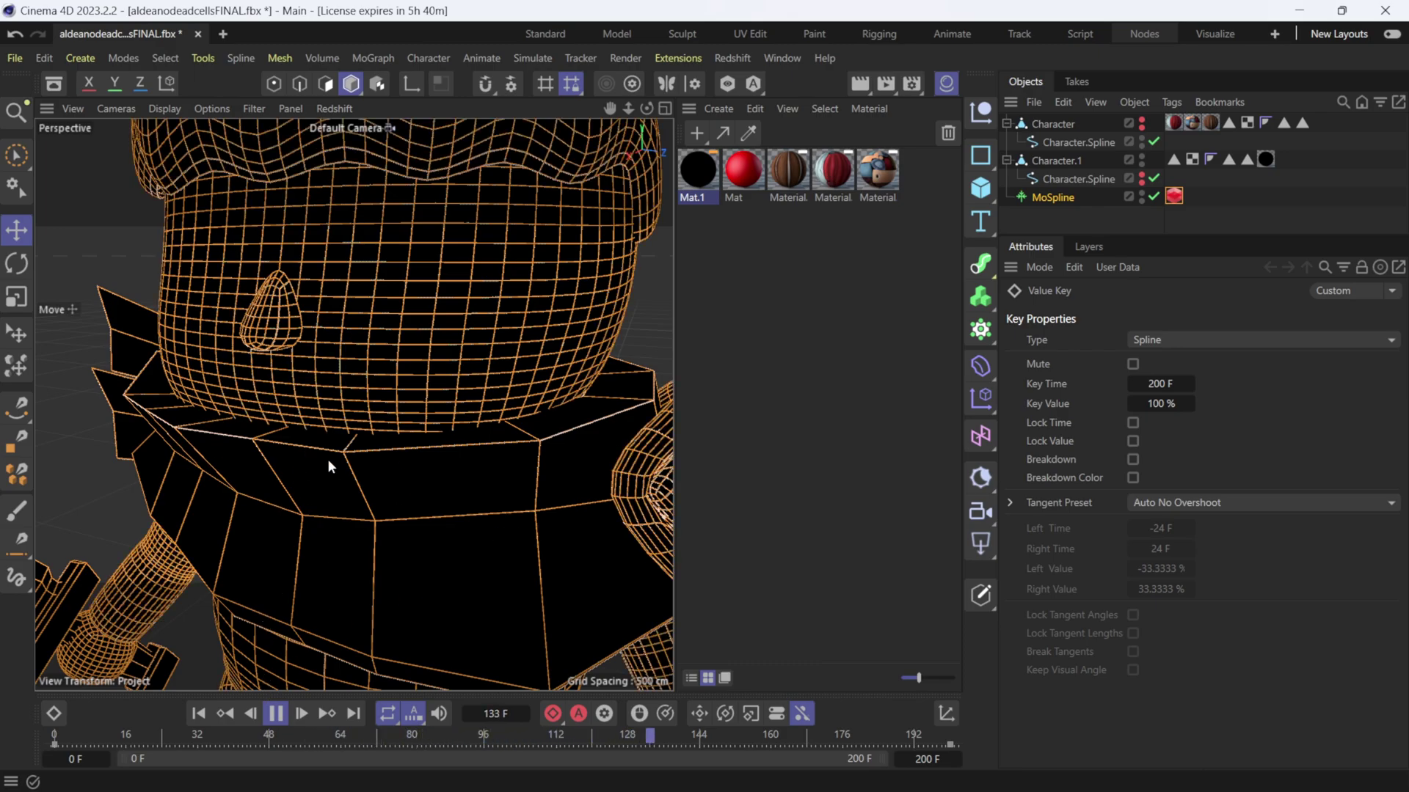
{"action": "left_click", "coordinate": [272, 719]}
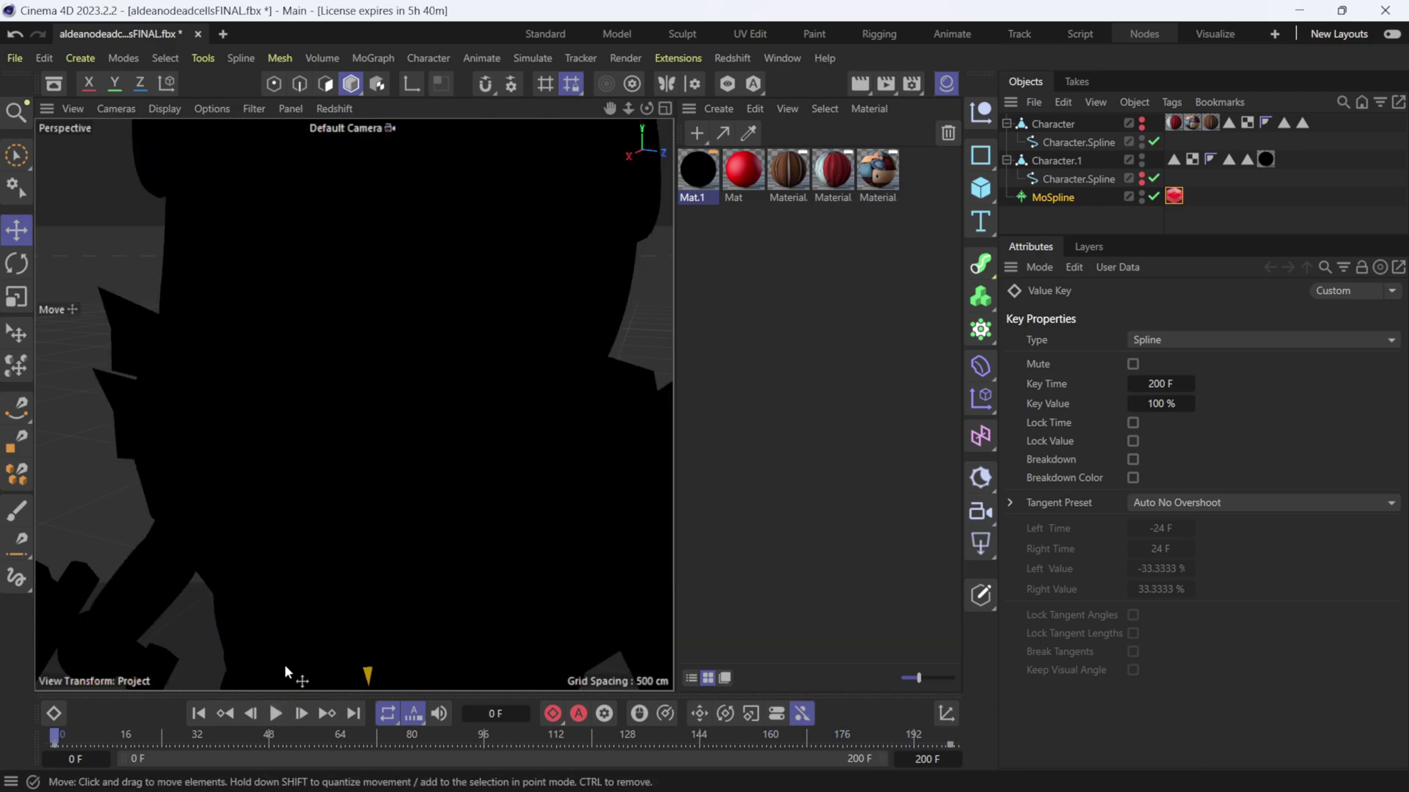
{"action": "left_click_drag", "start_coordinate": [293, 734], "coordinate": [802, 736]}
Scrub the timeline to preview the wireframe growth across the animation.
{"action": "left_click", "coordinate": [759, 510]}
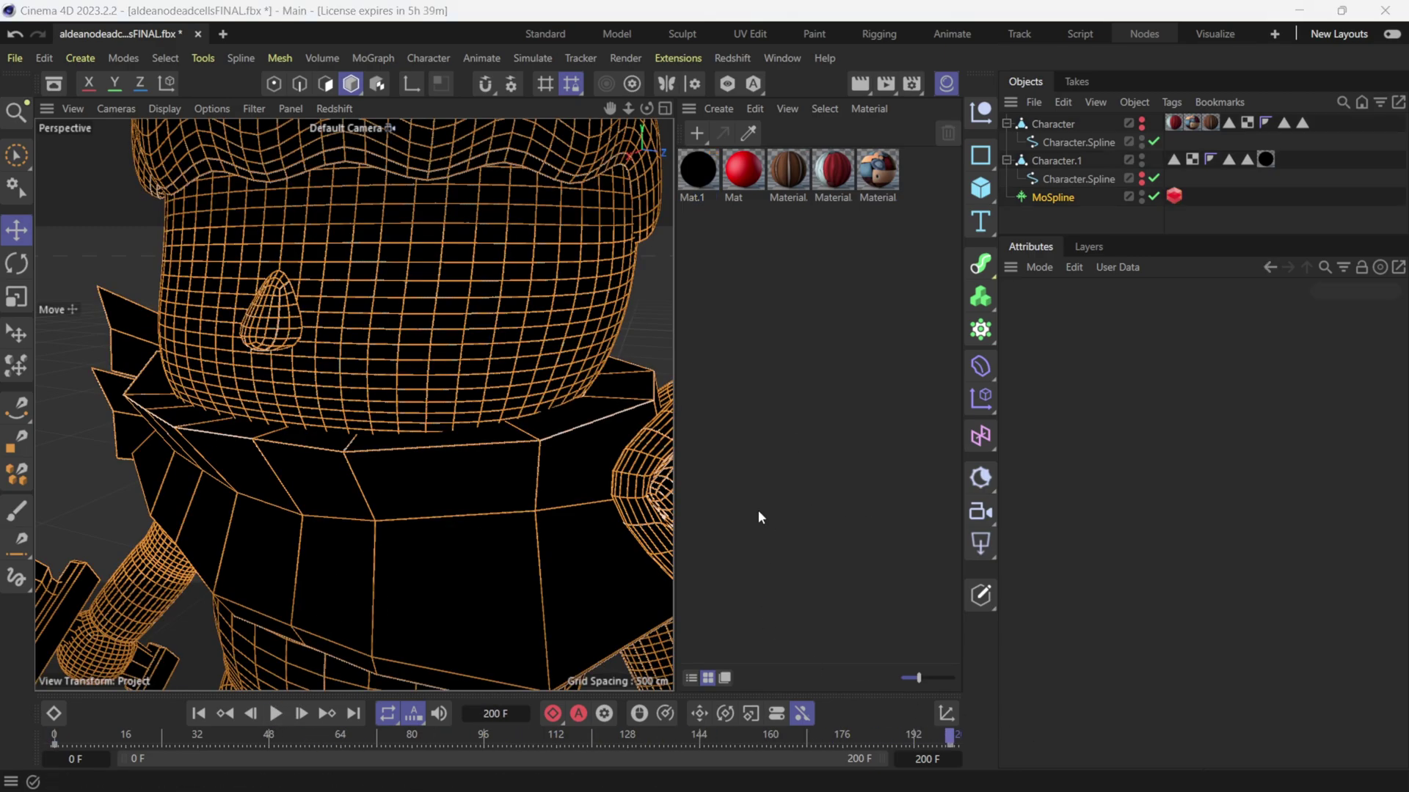
{"action": "left_click", "coordinate": [224, 734]}
{"action": "left_click_drag", "start_coordinate": [248, 730], "coordinate": [949, 760]}
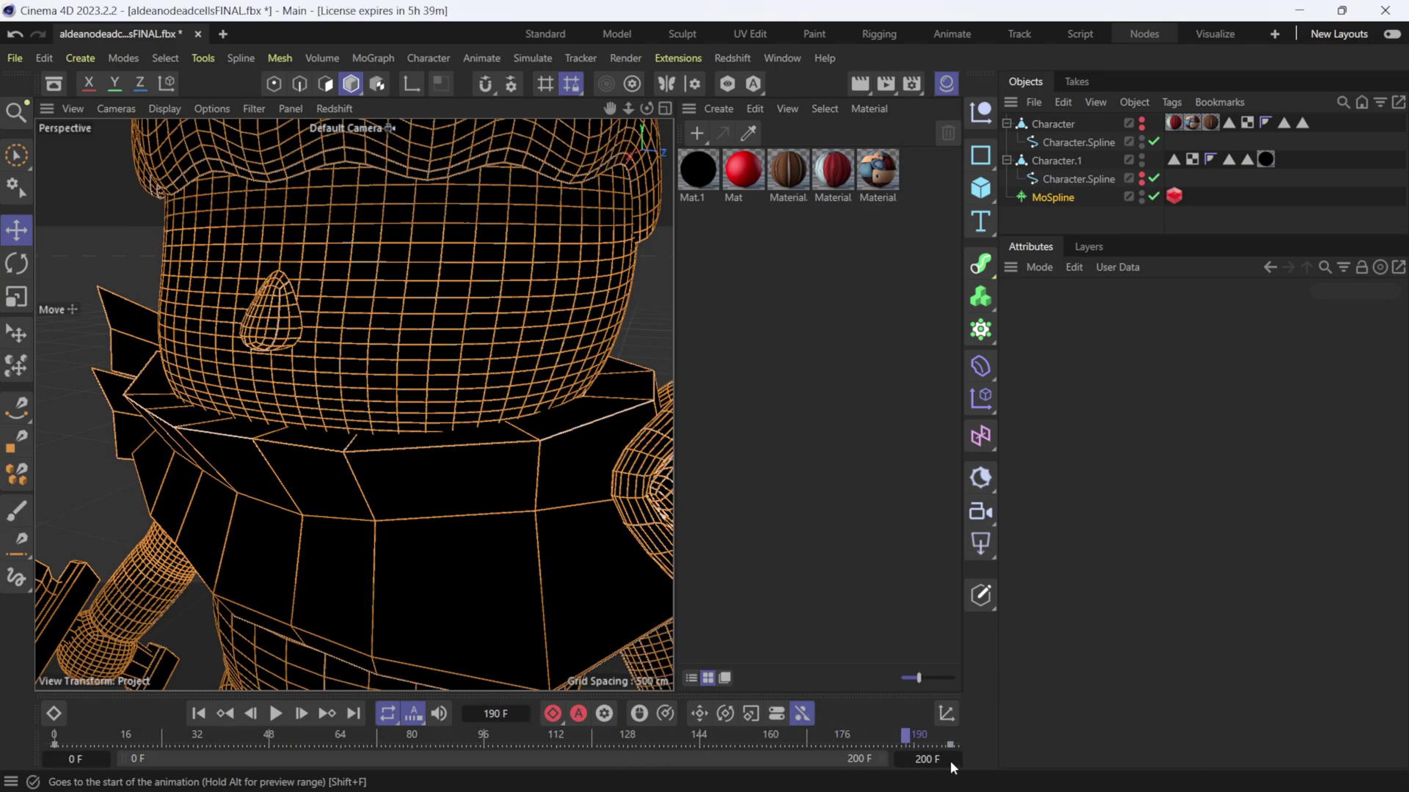
Create Mat.2 with a pure red base colour and apply it to MoSpline.
{"action": "double_click", "coordinate": [732, 256]}
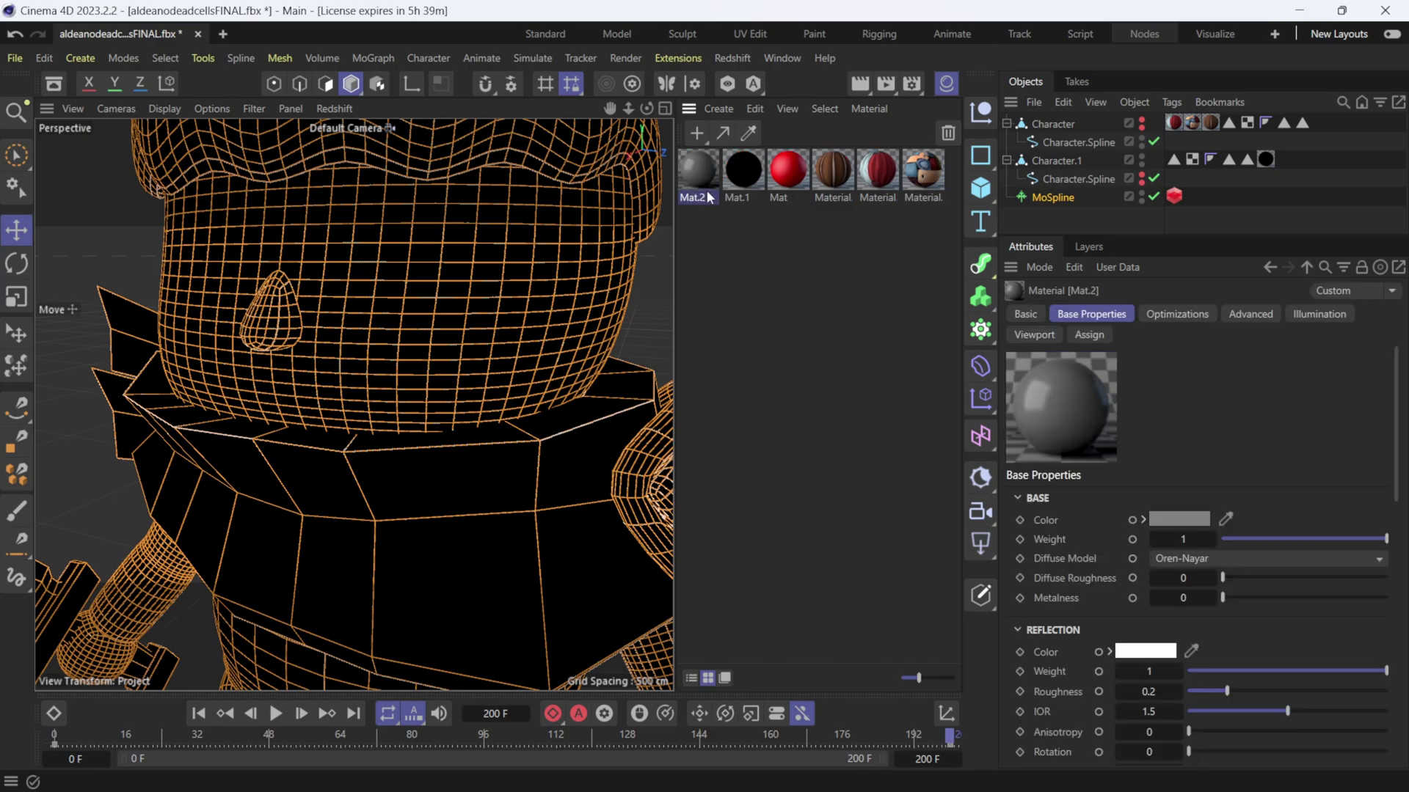
{"action": "left_click", "coordinate": [1173, 520]}
{"action": "left_click", "coordinate": [1126, 611]}
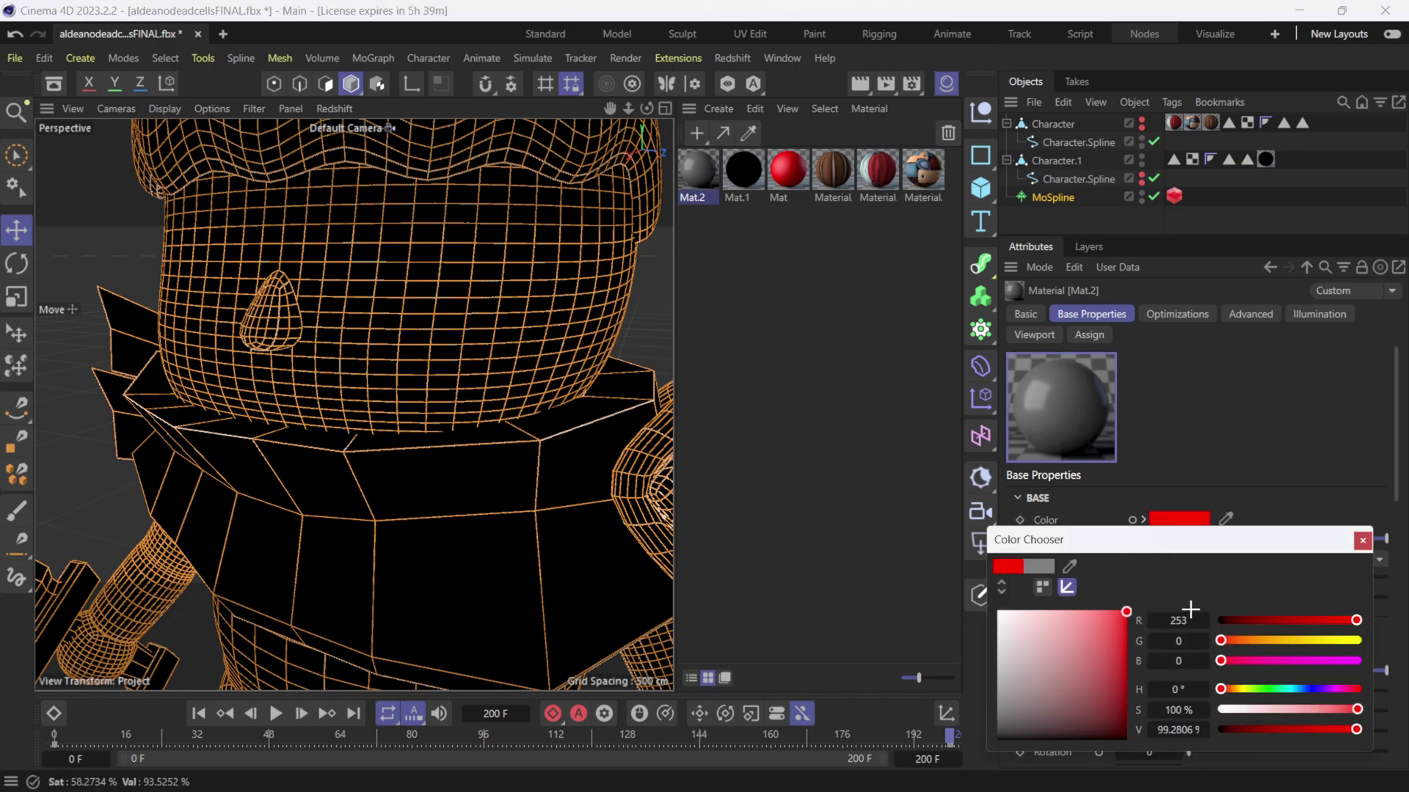
{"action": "left_click", "coordinate": [1363, 540]}
{"action": "left_click", "coordinate": [810, 239]}
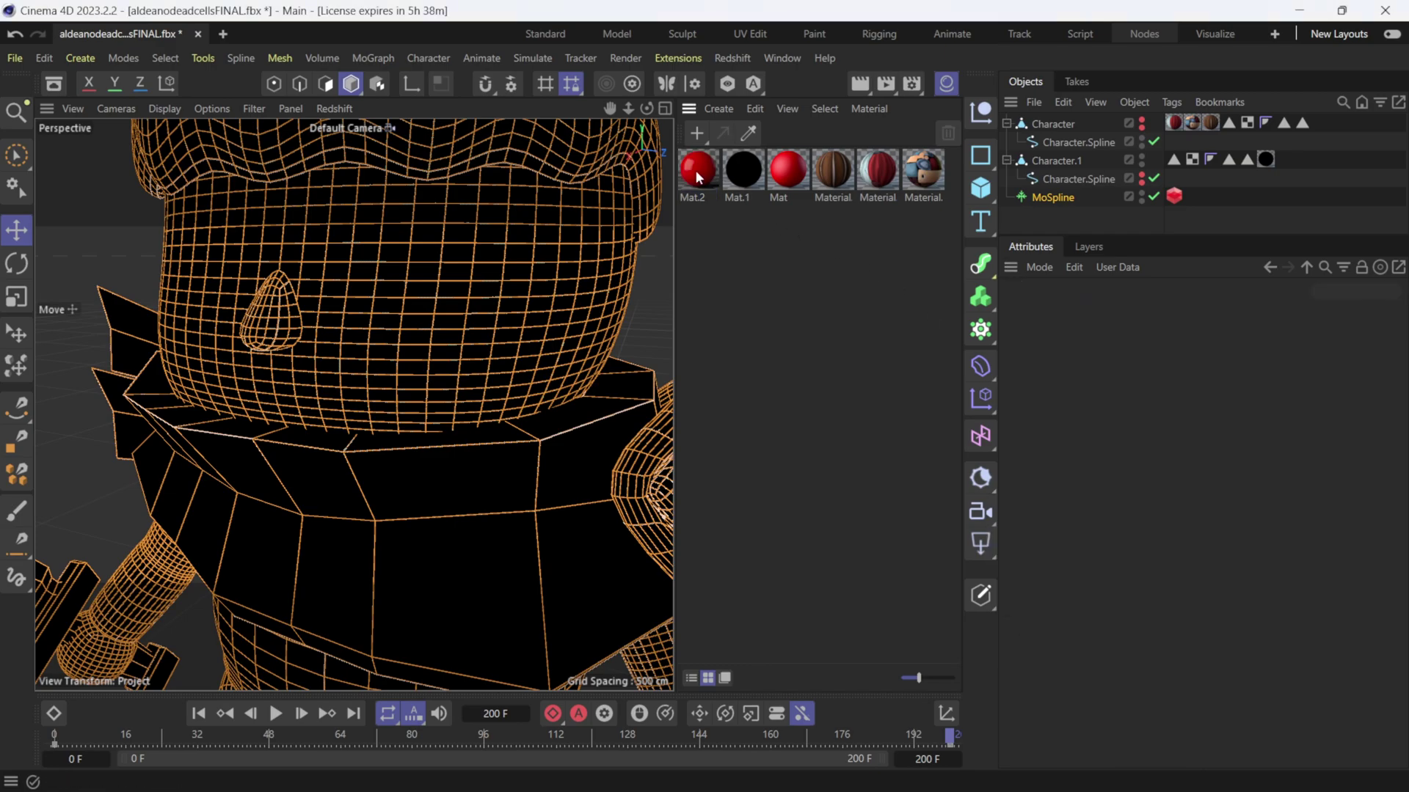
{"action": "left_click_drag", "start_coordinate": [697, 176], "coordinate": [1050, 201]}
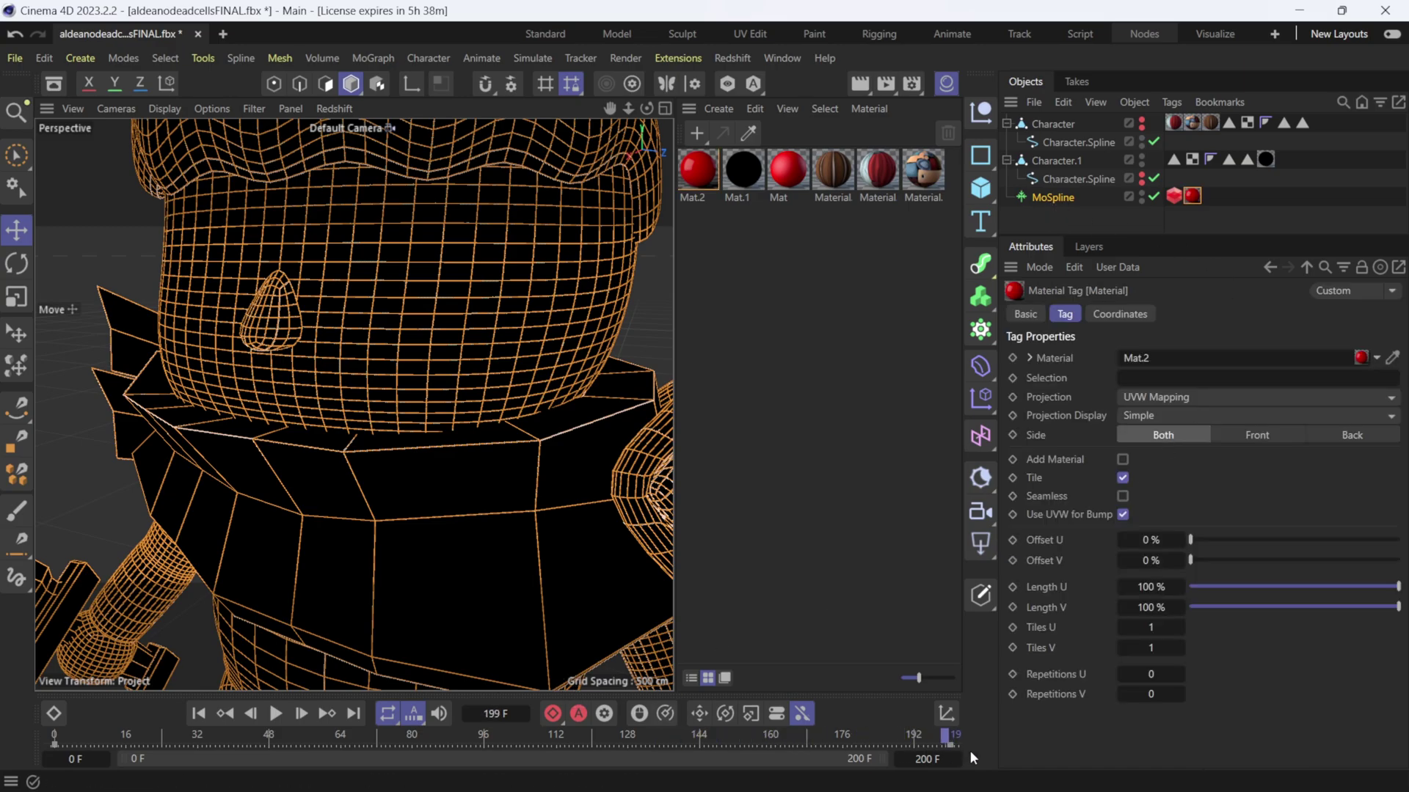
{"action": "left_click", "coordinate": [732, 58]}
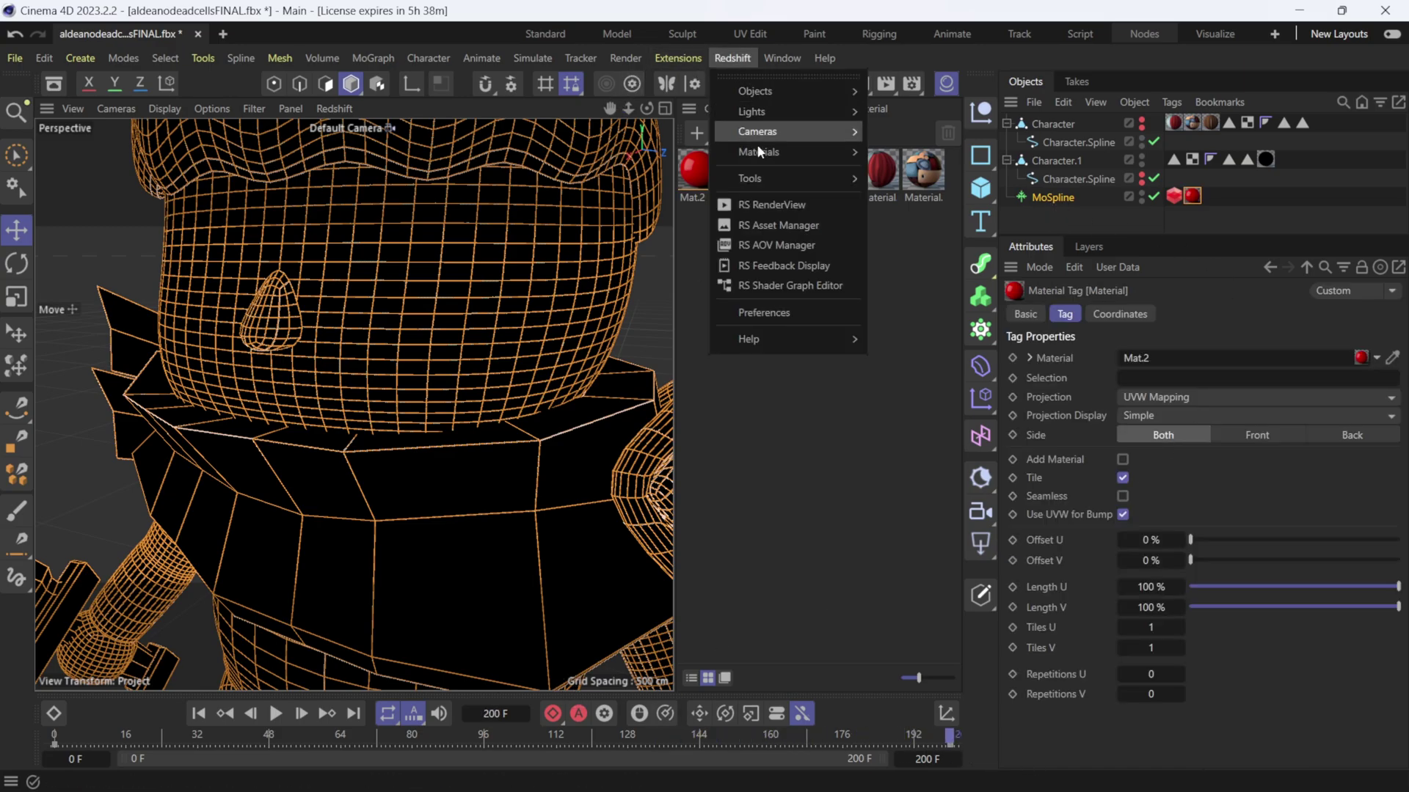
Open the Redshift RenderView and set the MoSpline Spline Width to 1 cm.
{"action": "left_click", "coordinate": [779, 205]}
{"action": "left_click_drag", "start_coordinate": [1104, 200], "coordinate": [668, 136]}
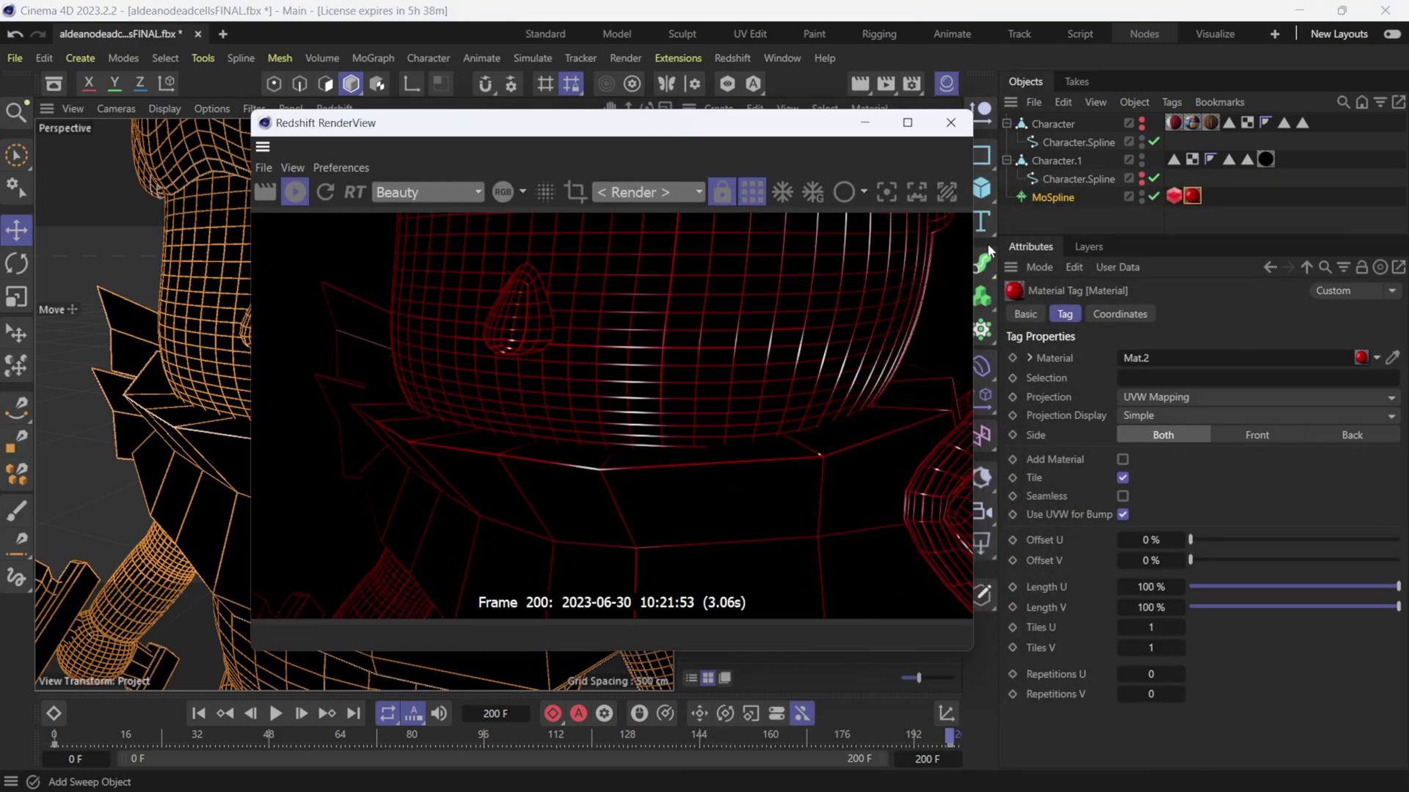
{"action": "left_click", "coordinate": [1050, 201]}
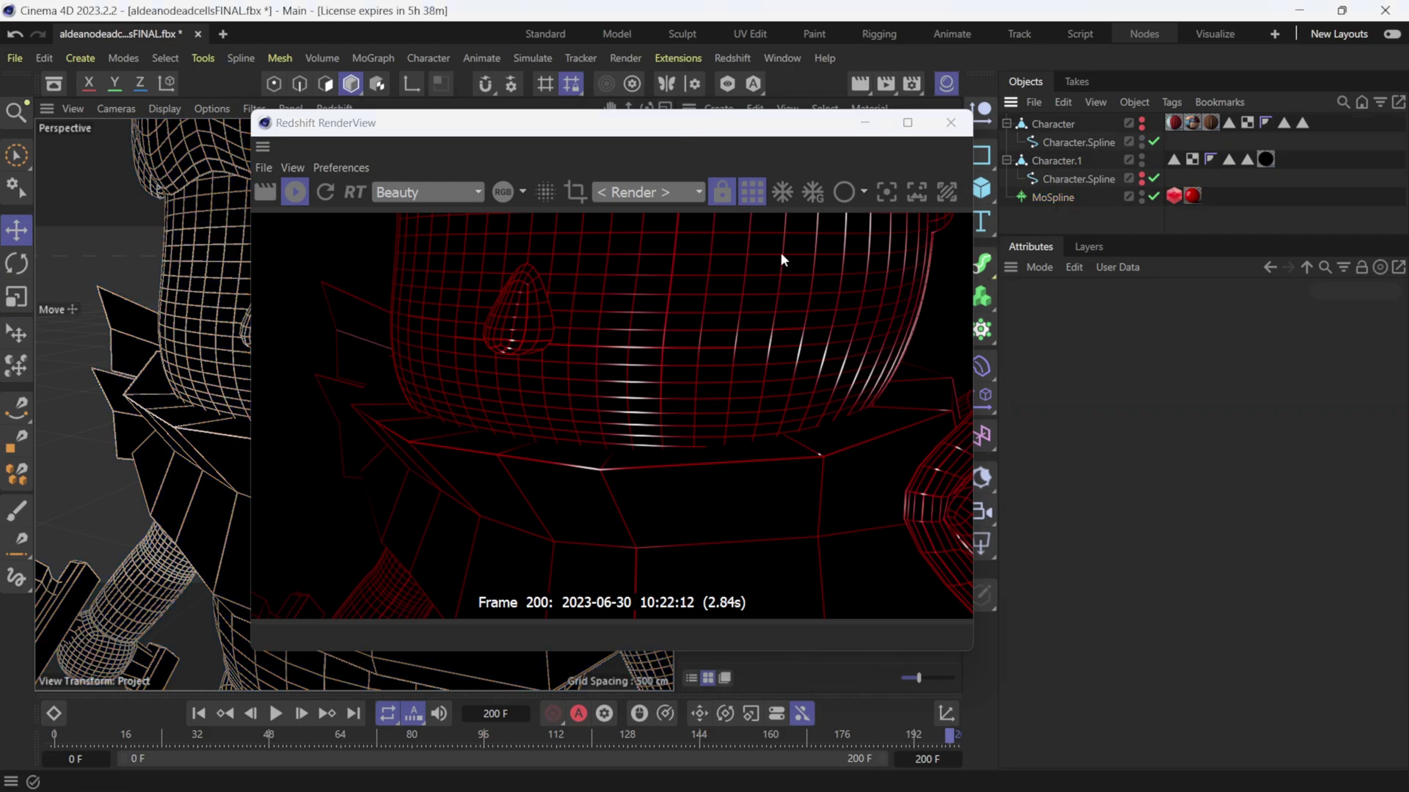
{"action": "left_click", "coordinate": [1062, 195]}
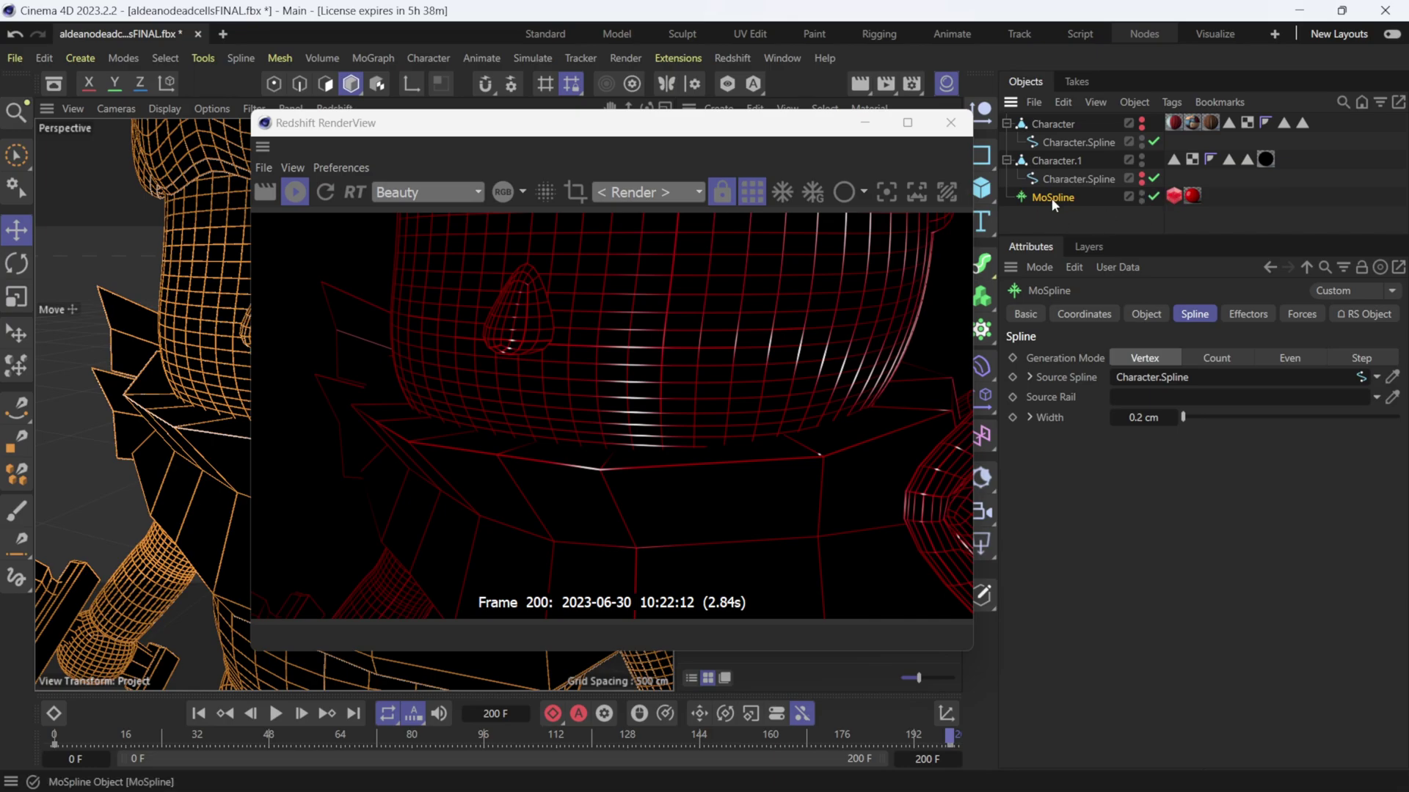
{"action": "left_click", "coordinate": [1145, 418]}
{"action": "type", "text": "1"}
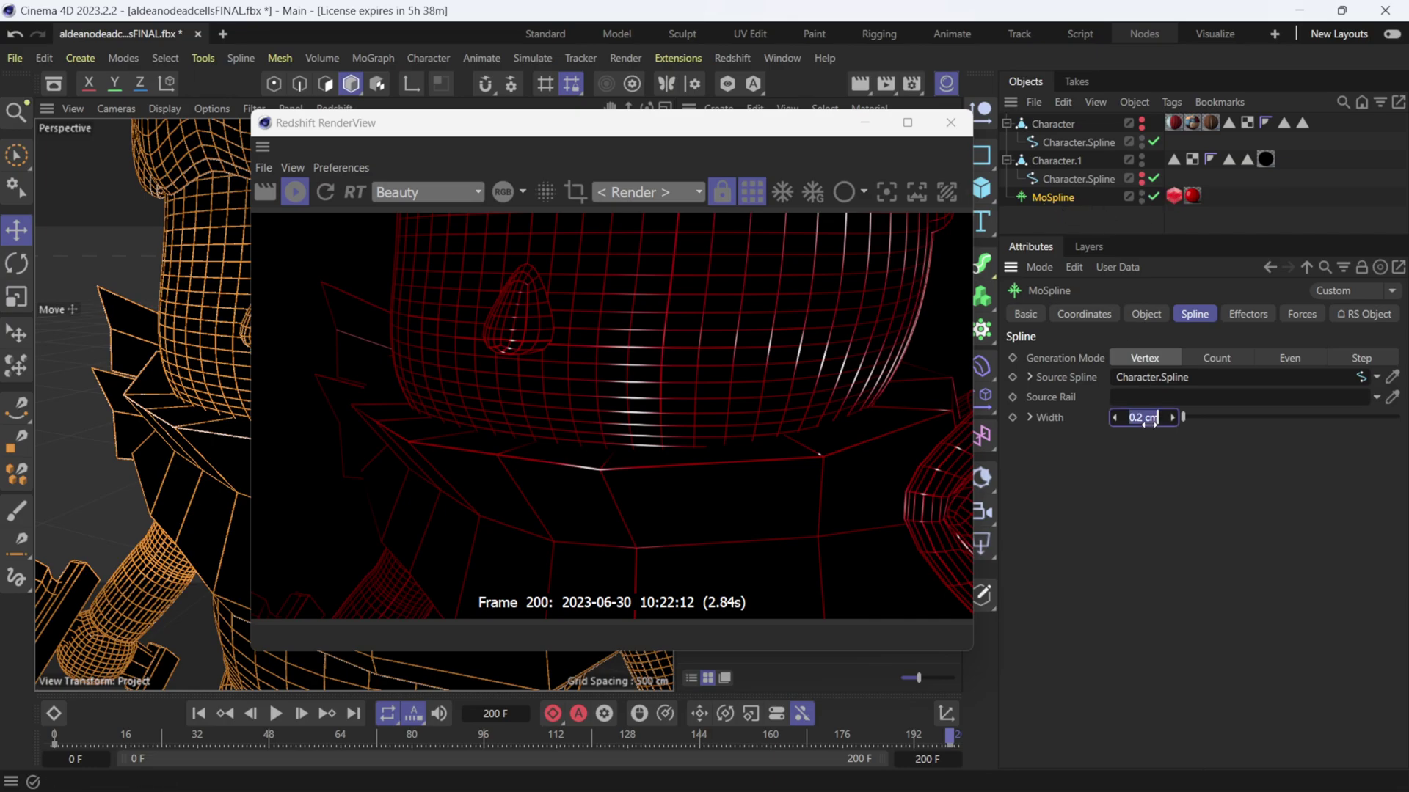
{"action": "key", "text": "Return"}
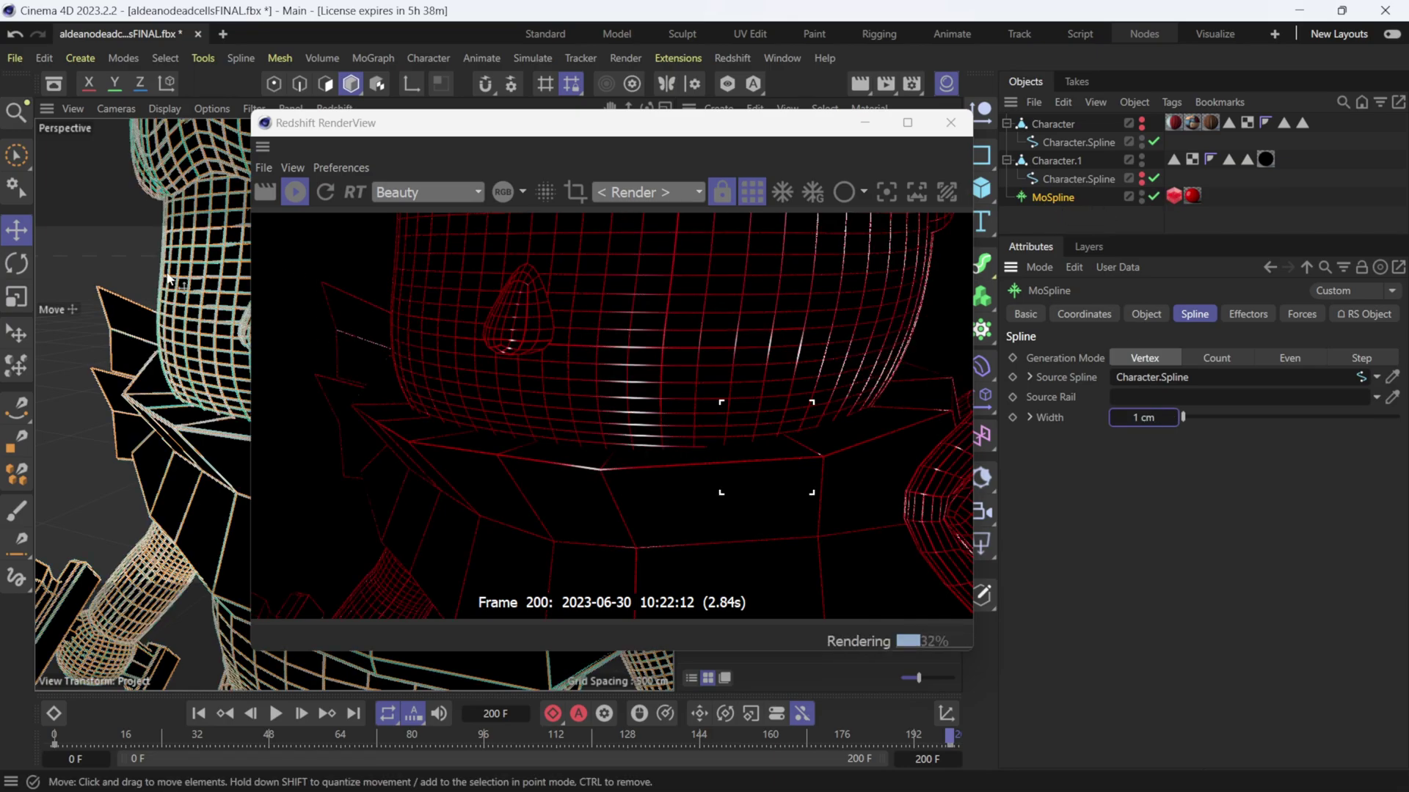
Set the RS Object tag's hair strand Thickness to 0.1.
{"action": "left_click", "coordinate": [1174, 198]}
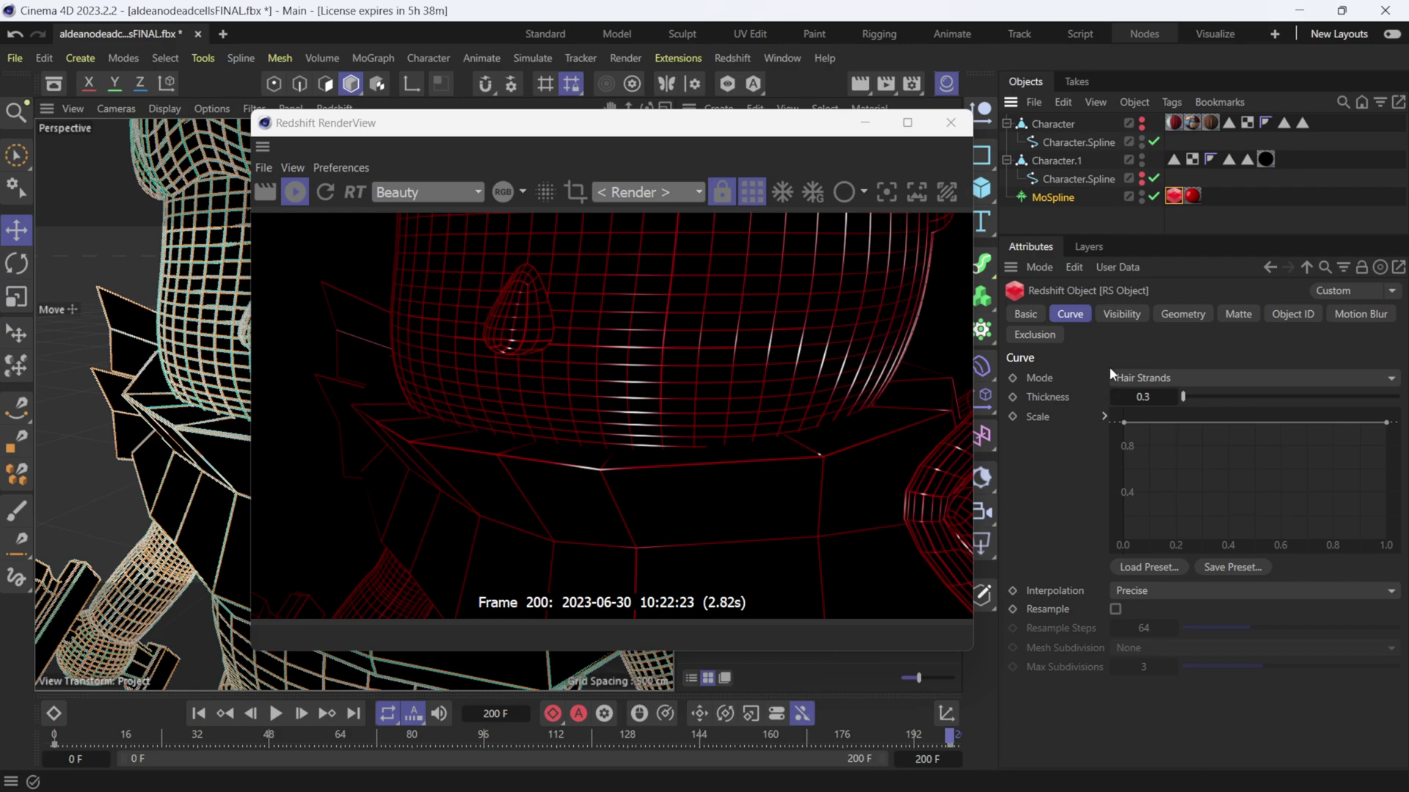
{"action": "left_click", "coordinate": [1149, 397]}
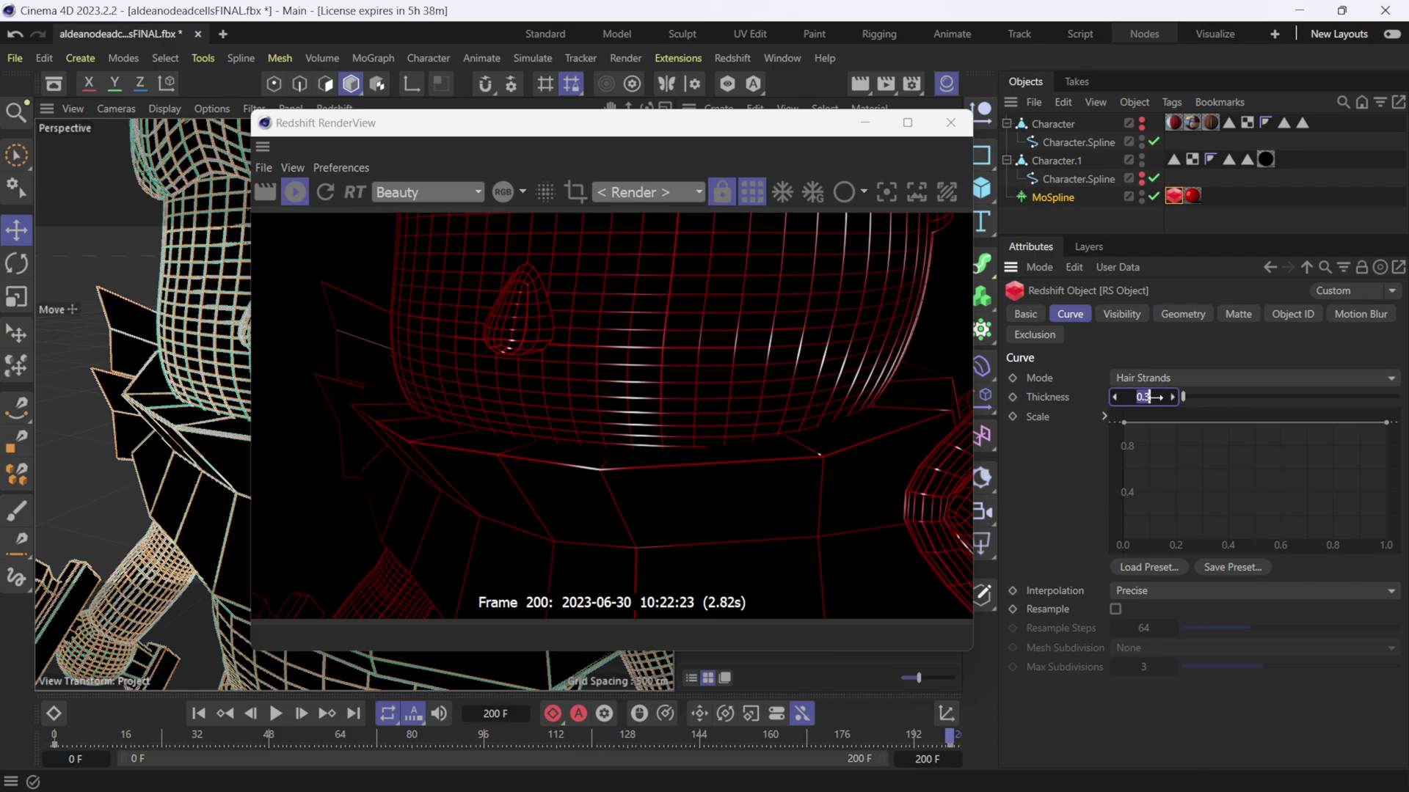
{"action": "type", "text": "0.1"}
{"action": "key", "text": "Return"}
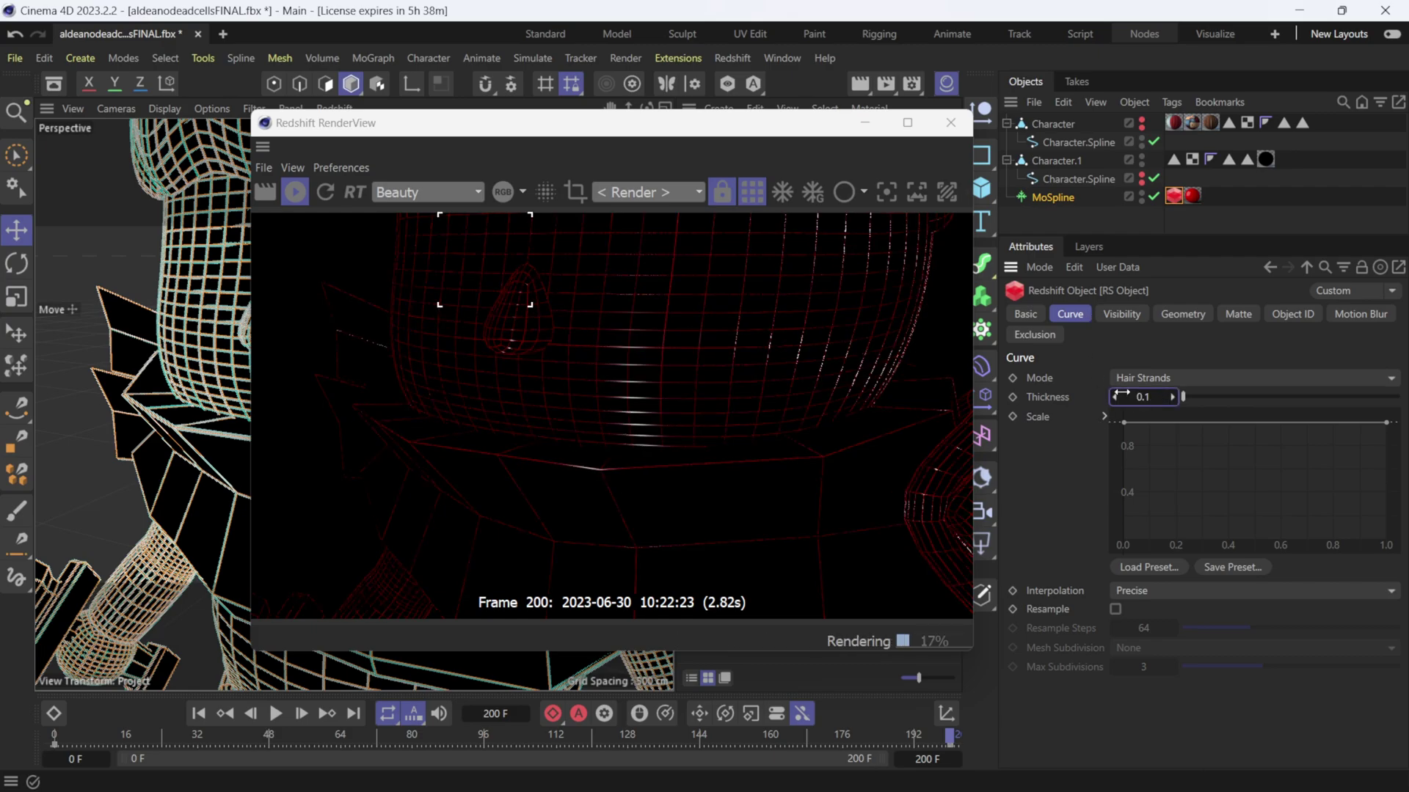